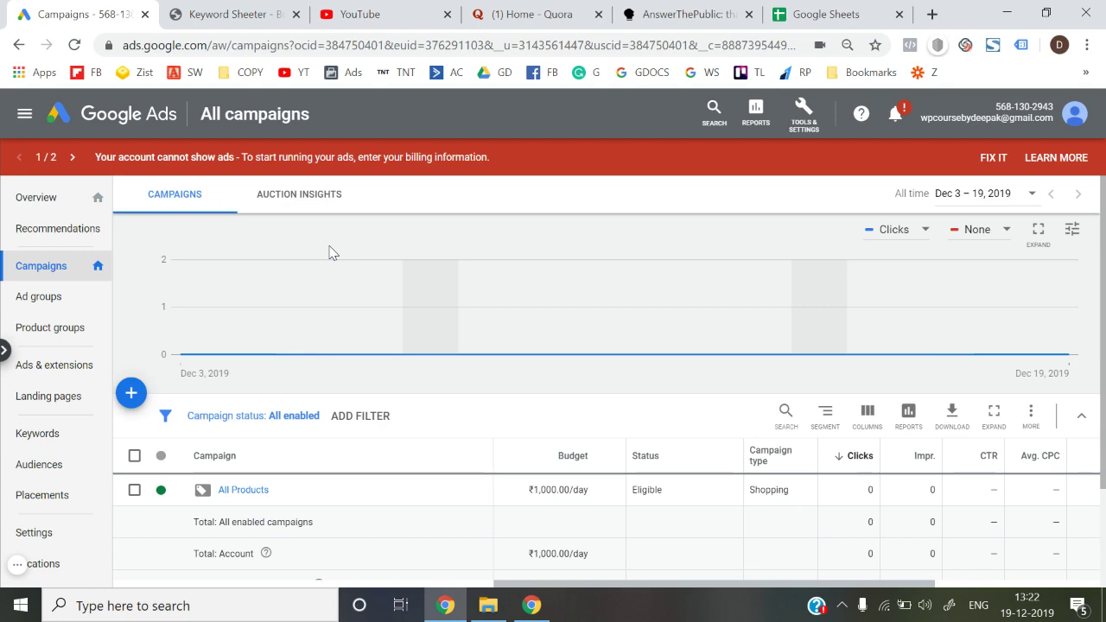
Look over the open keyword research sources: the Google Ads tools list, Keyword Sheeter, YouTube, Quora and AnswerThePublic
click(283, 10)
click(347, 6)
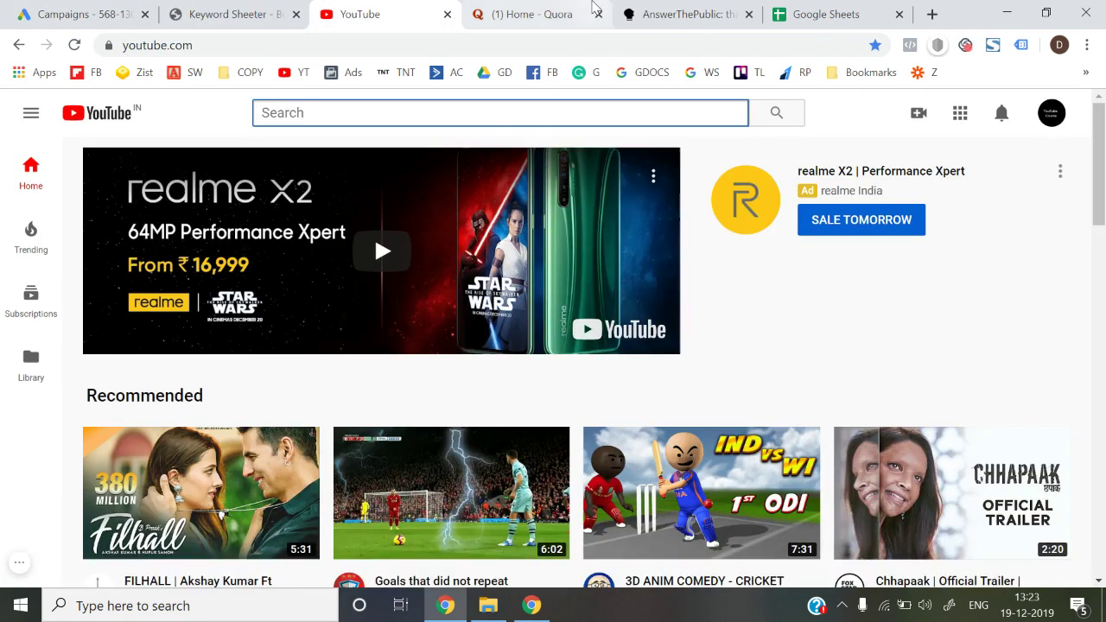
click(526, 10)
click(663, 9)
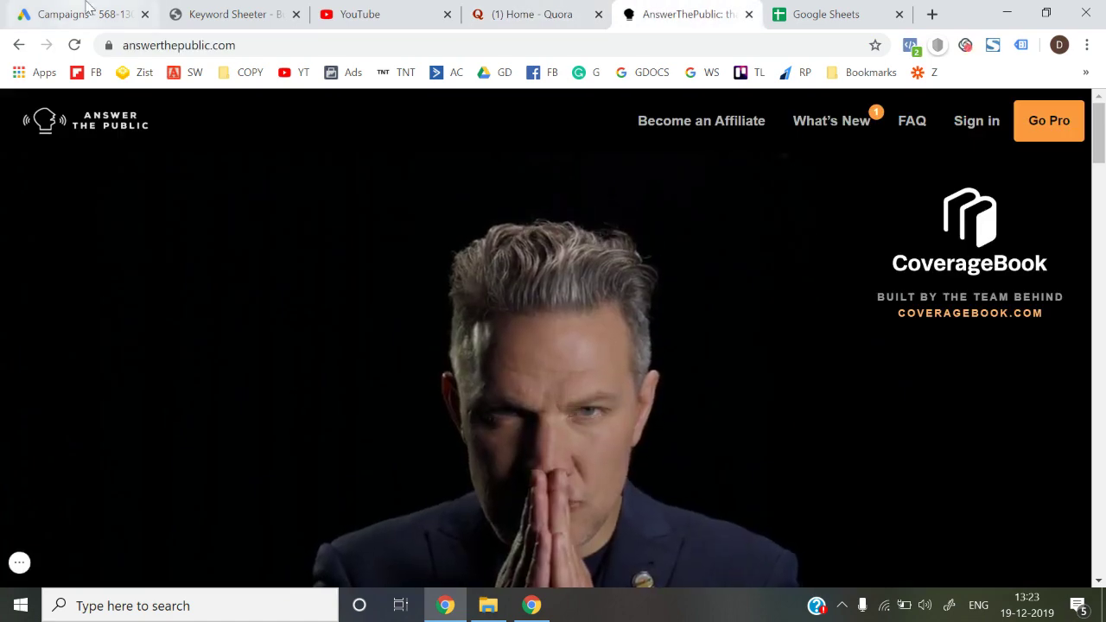
key(ctrl+1)
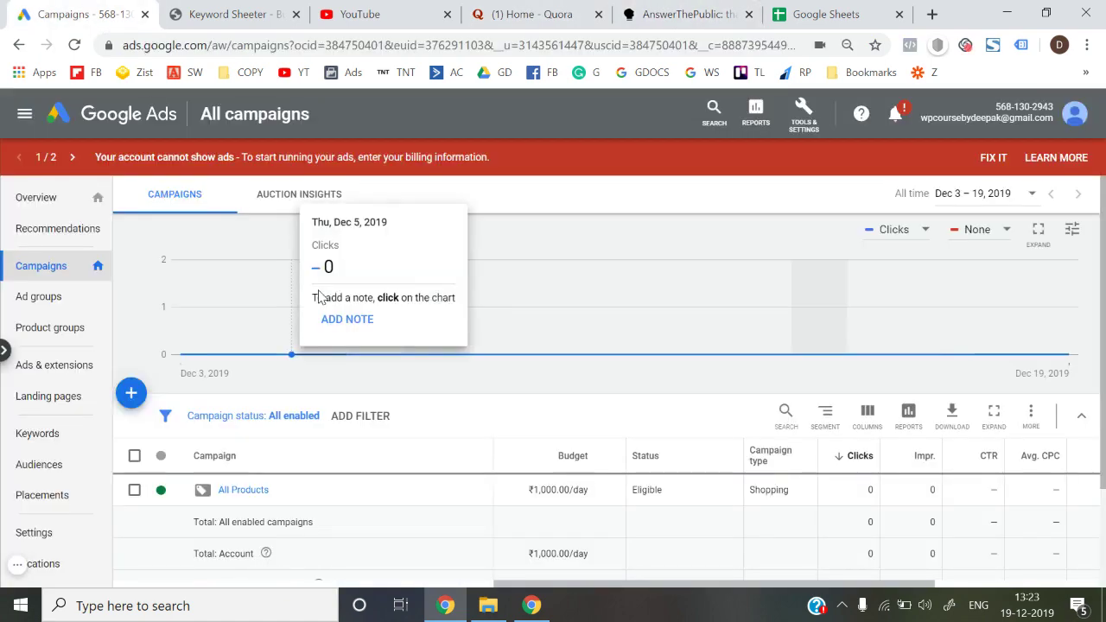
click(817, 129)
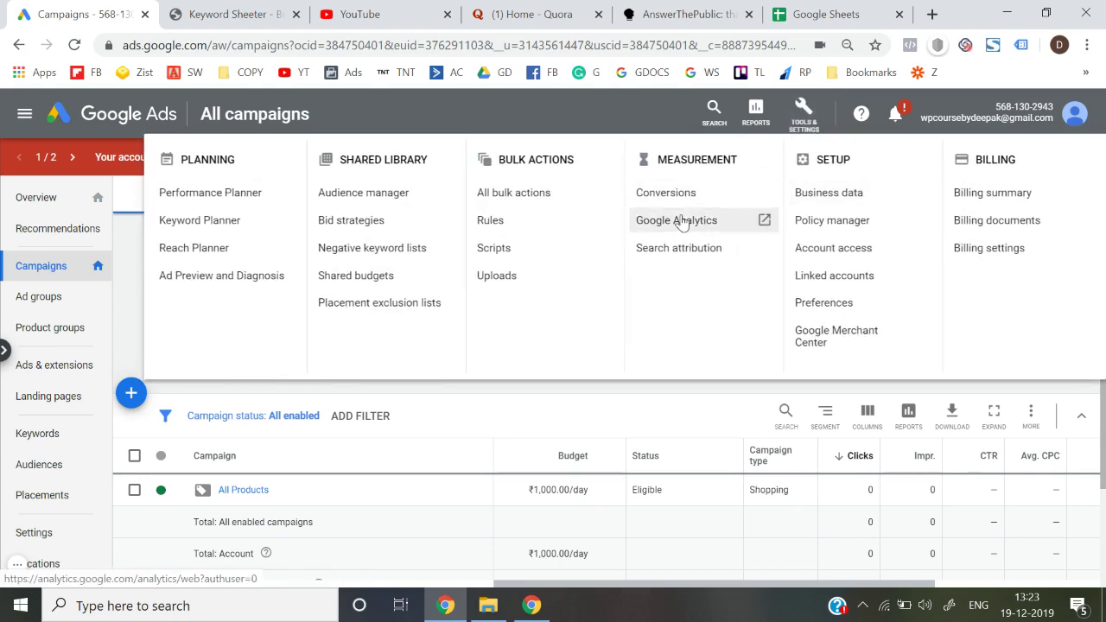
click(300, 7)
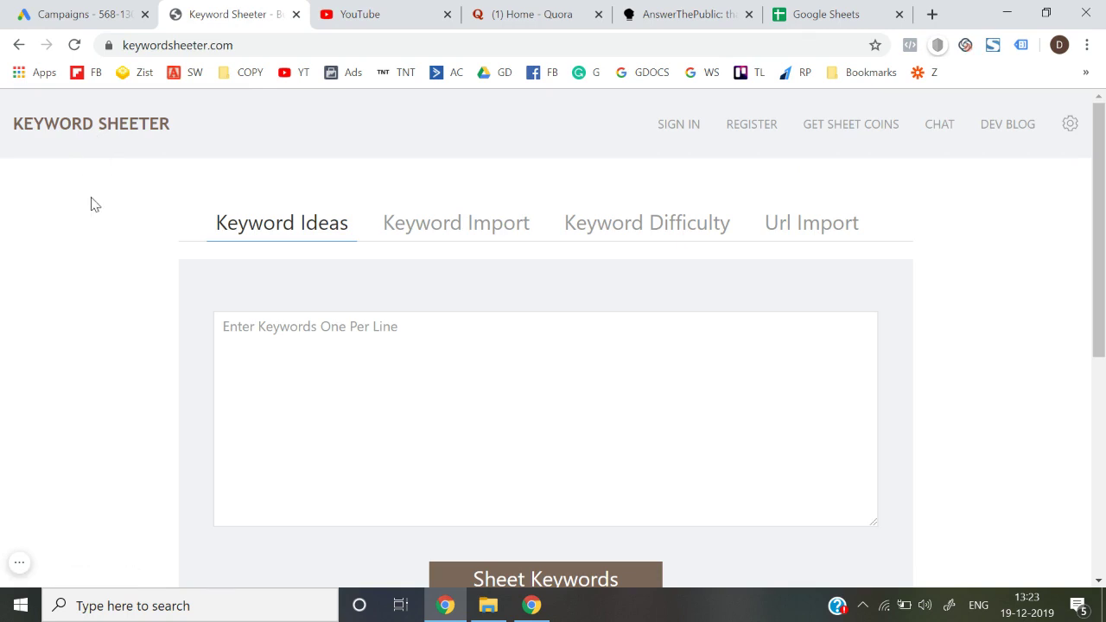
click(403, 8)
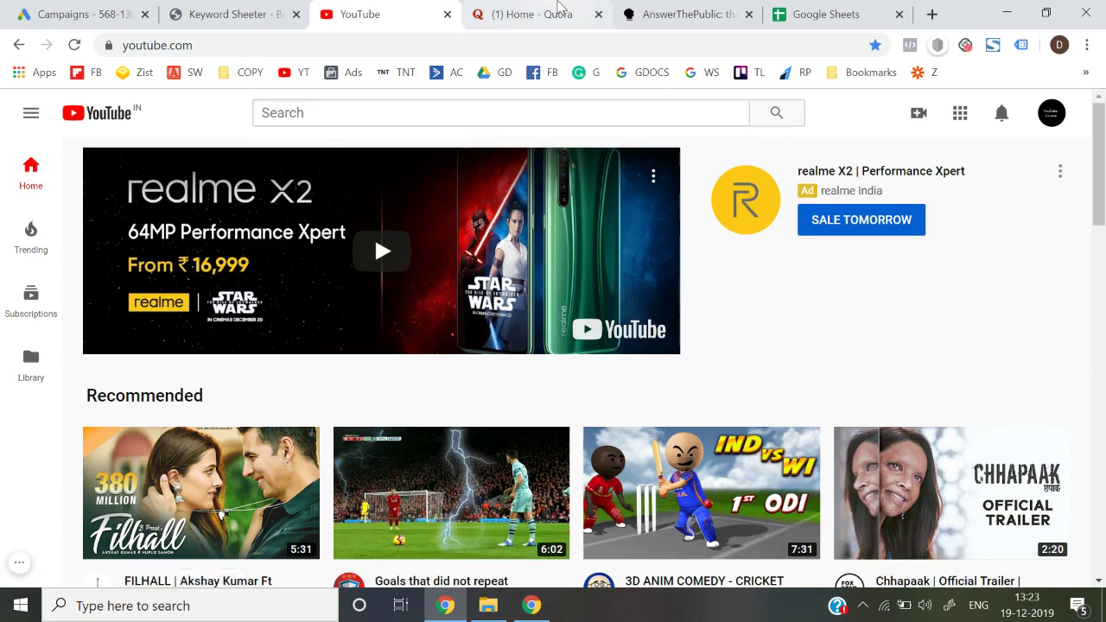
key(ctrl+Tab)
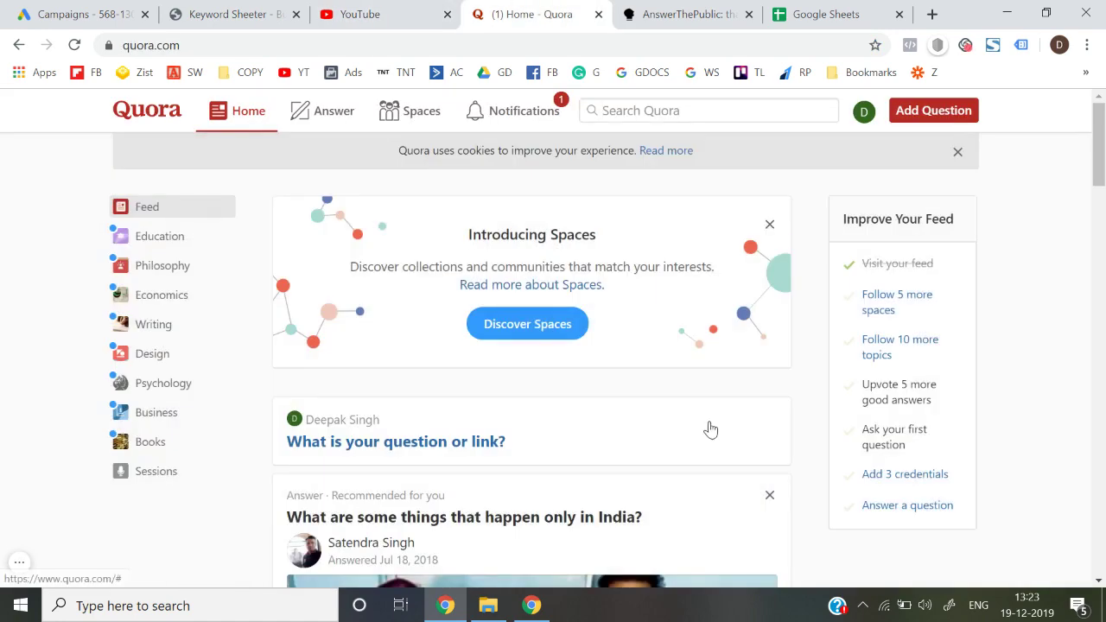
click(716, 9)
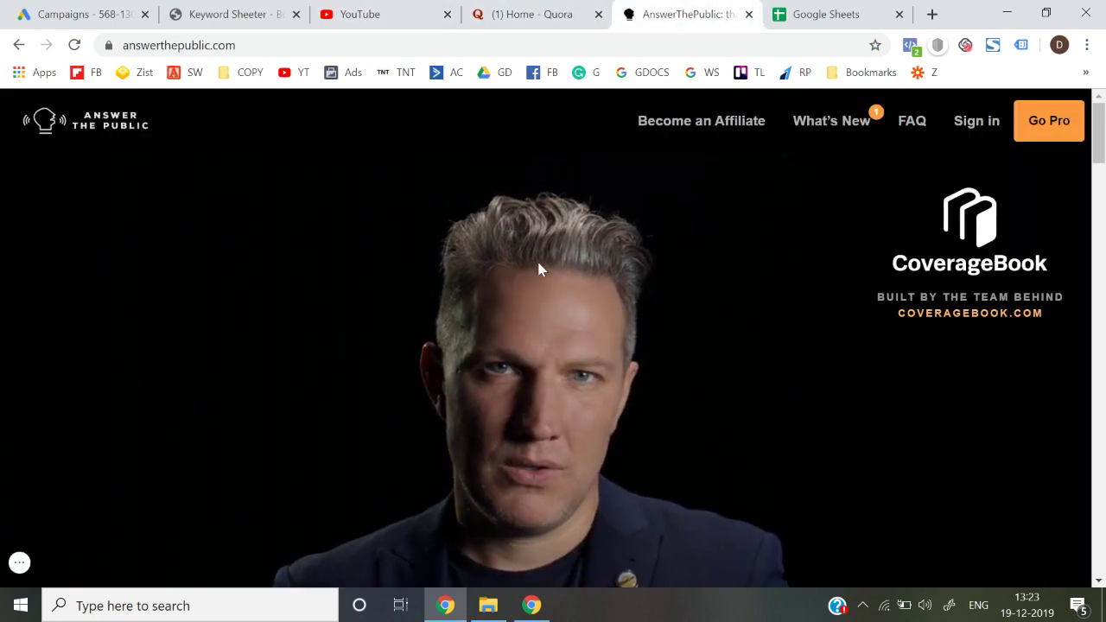
click(531, 8)
click(393, 9)
click(264, 8)
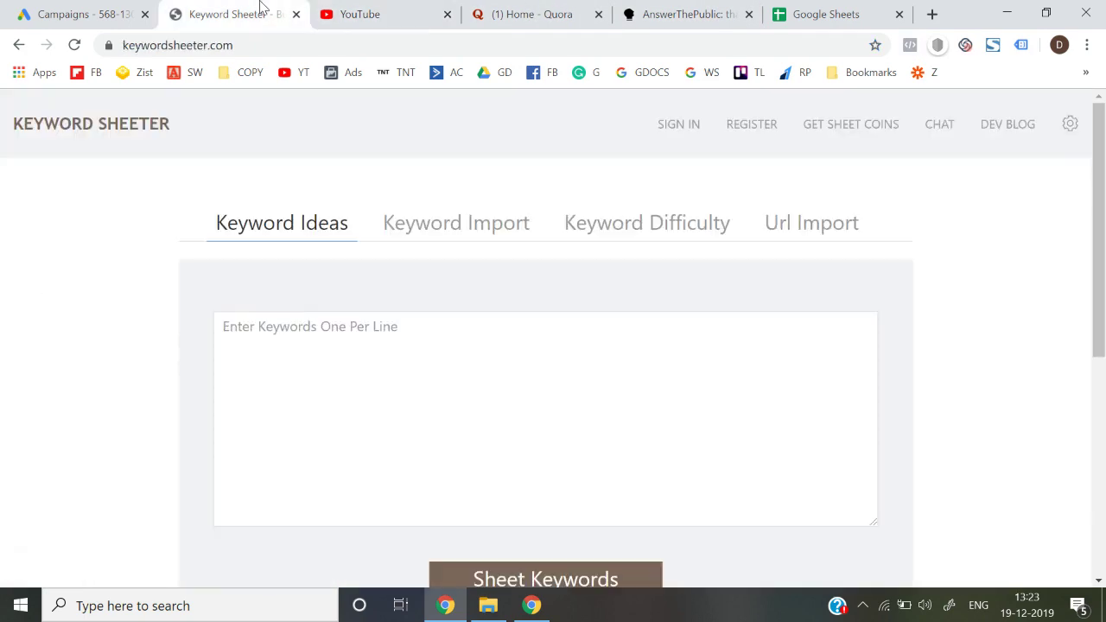
click(21, 10)
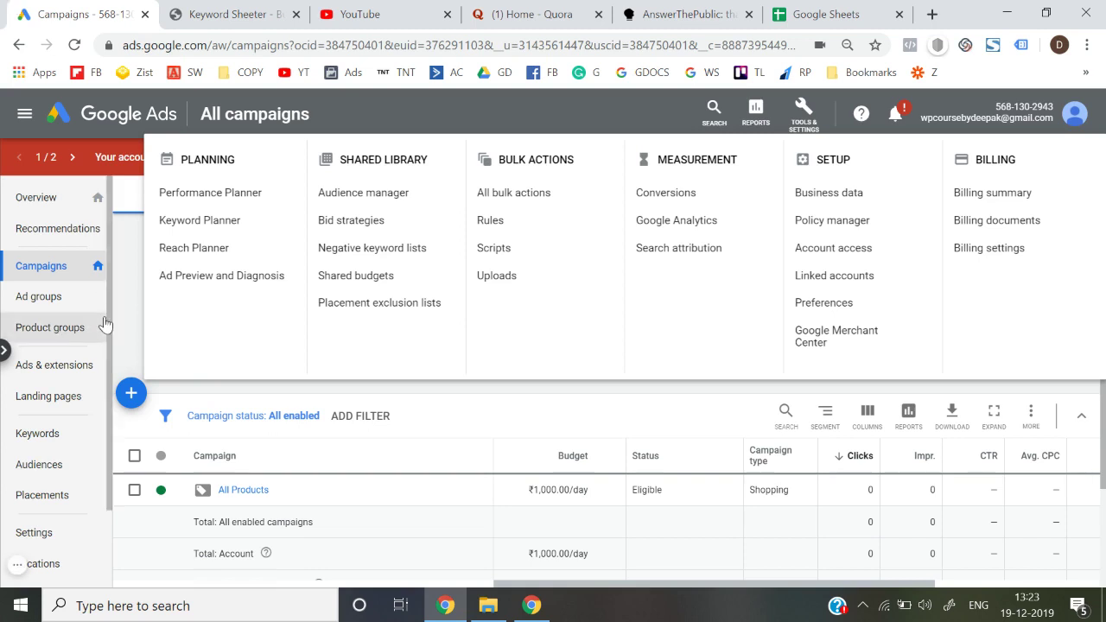
click(148, 585)
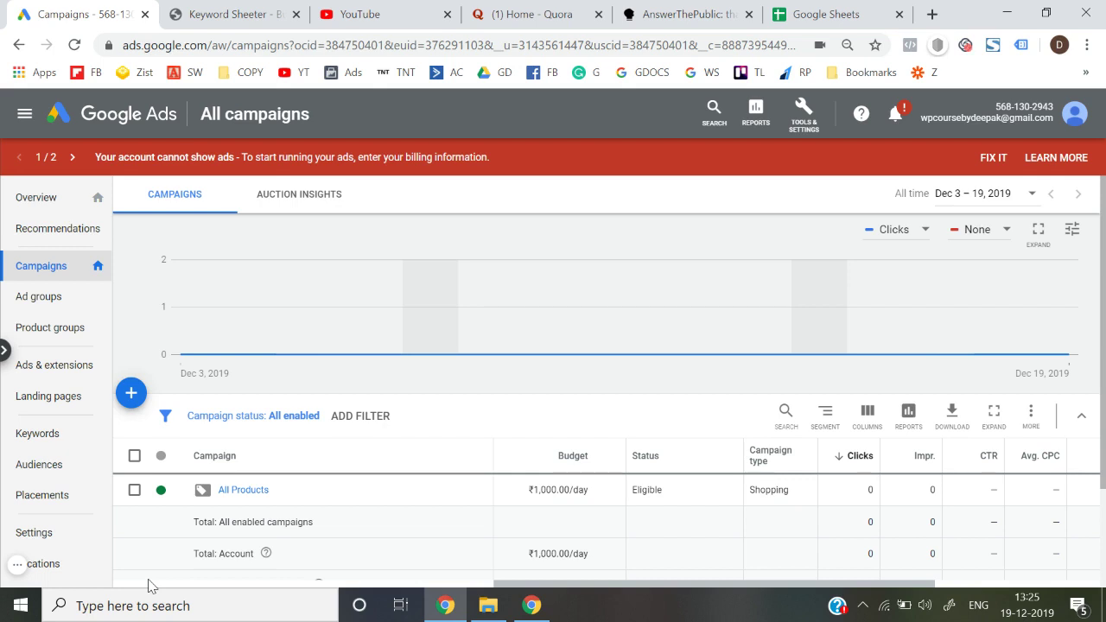
click(281, 9)
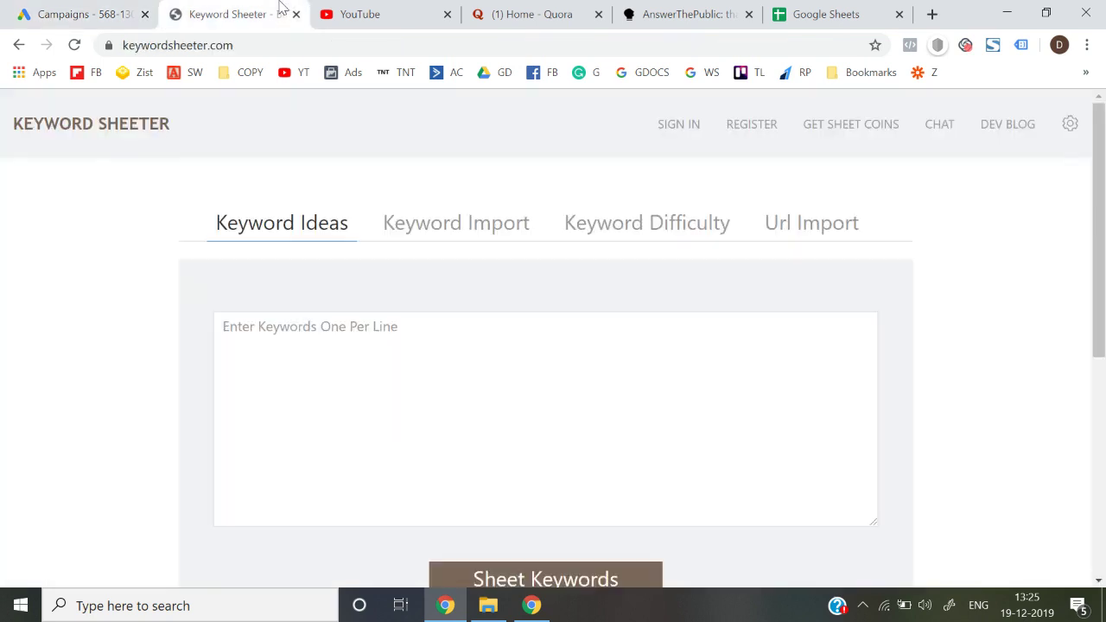
click(395, 10)
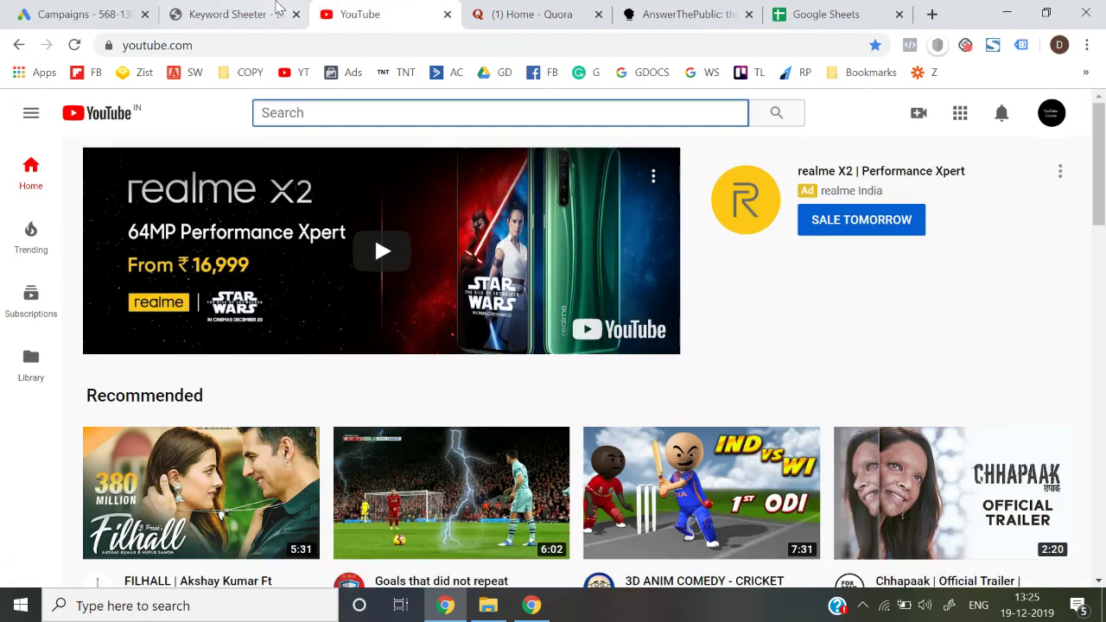
click(278, 6)
click(100, 7)
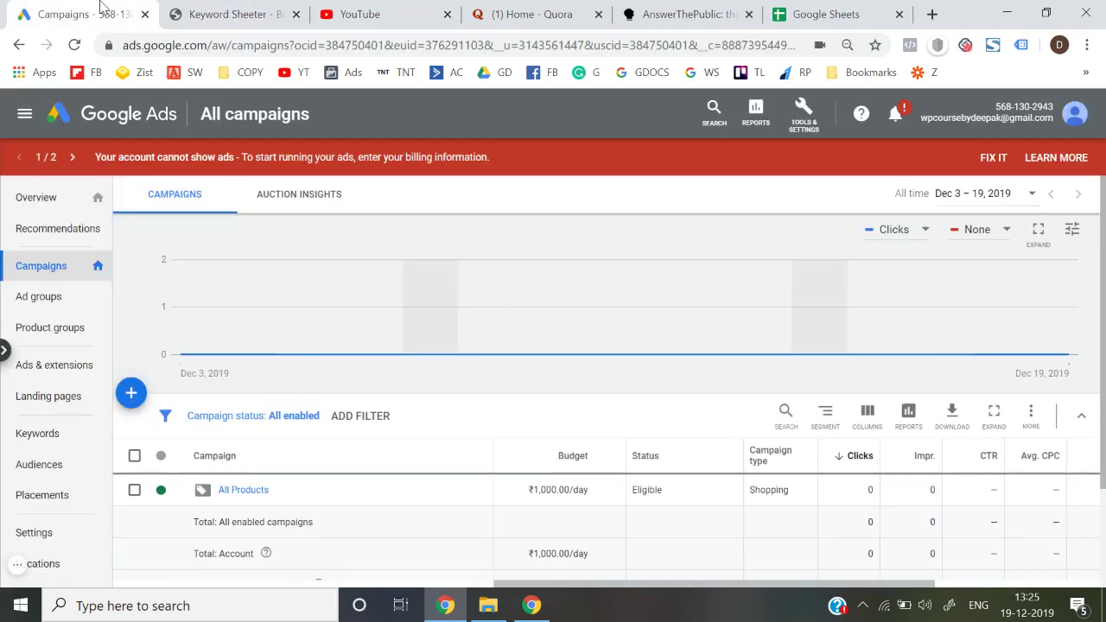
click(191, 10)
click(86, 8)
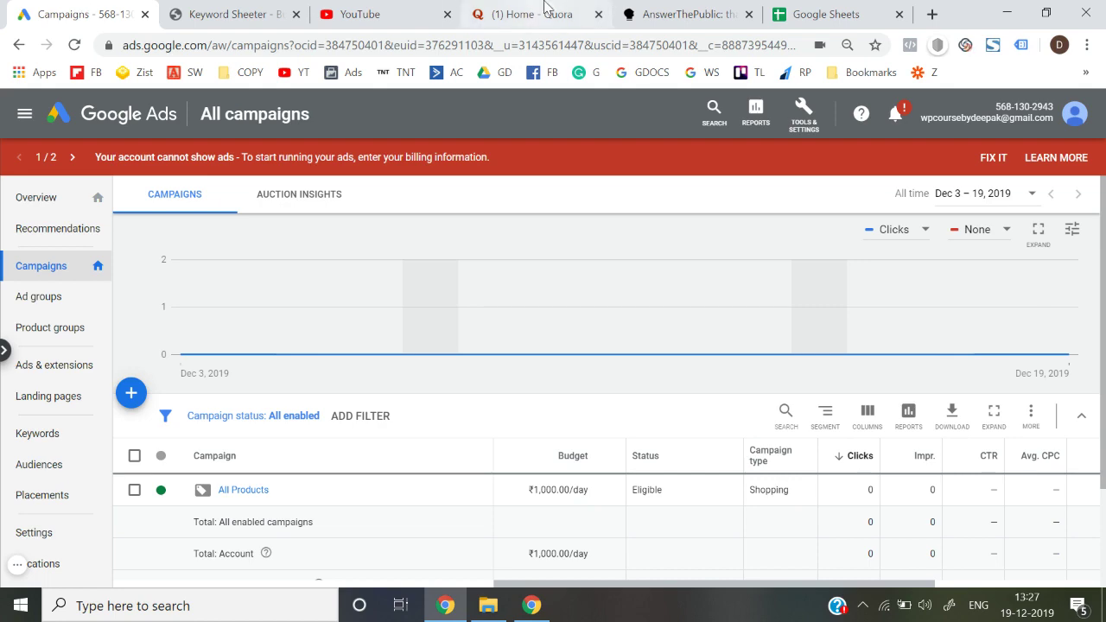
Switch to YouTube and search for "bodybuilding"
click(369, 10)
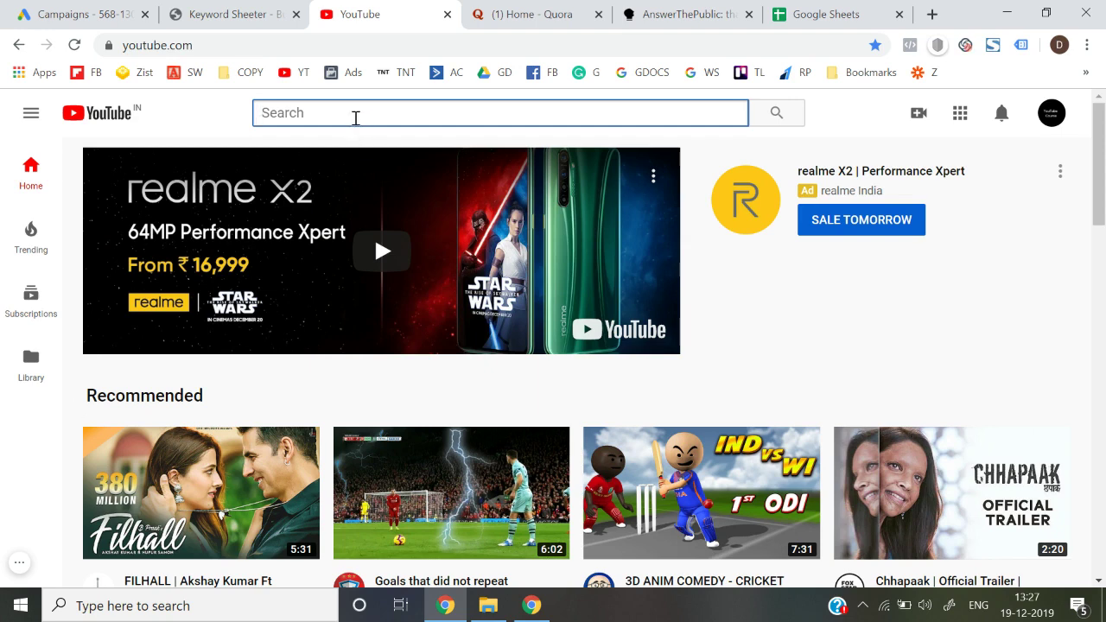
text(bodybuilding)
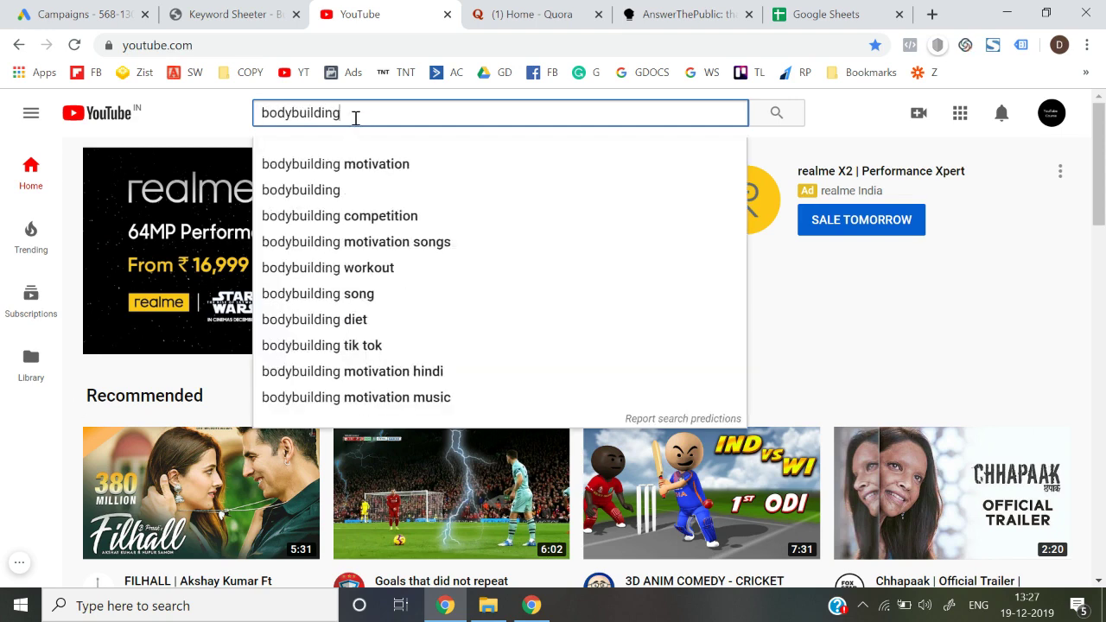
key(Return)
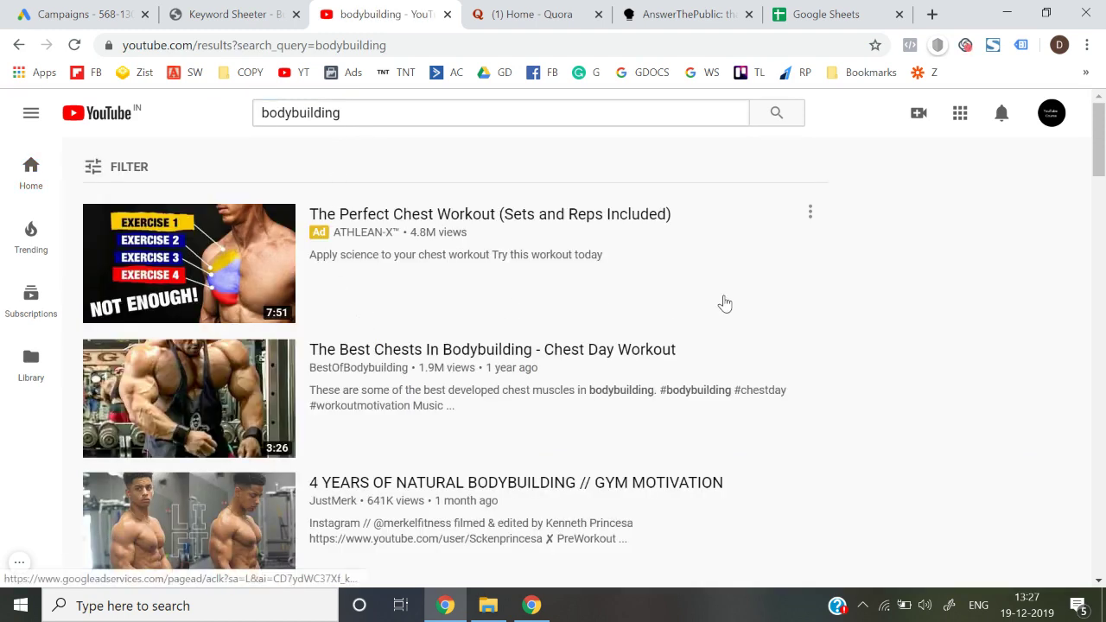
Open the ad video "The Perfect Chest Workout (Sets and Reps Included)" in a new tab and return to the search results
right_click(399, 221)
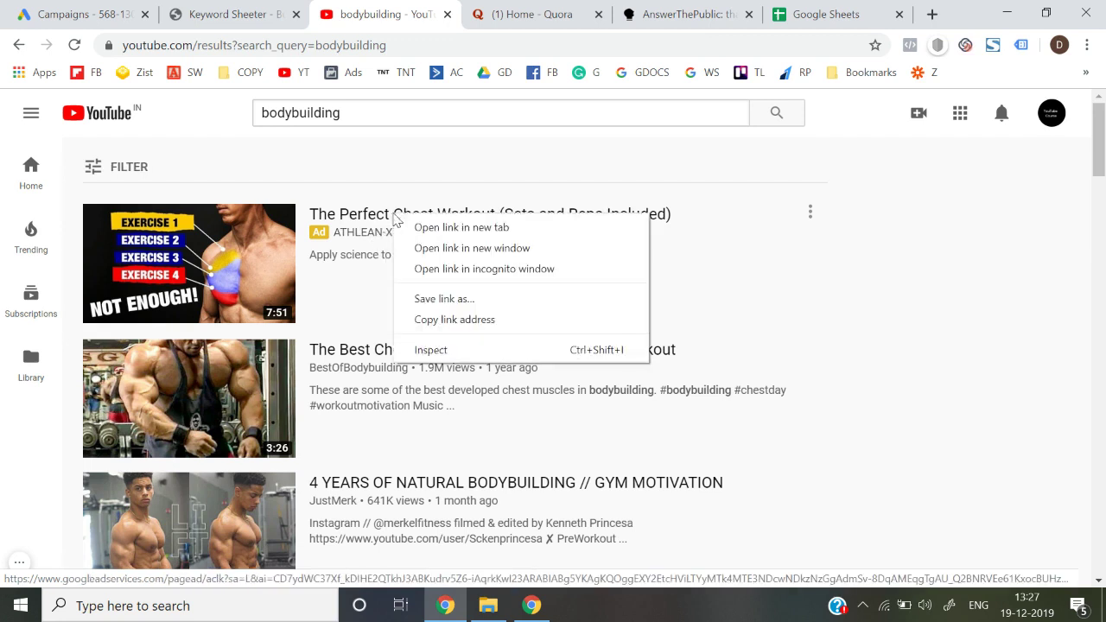
click(460, 227)
key(ctrl+Tab)
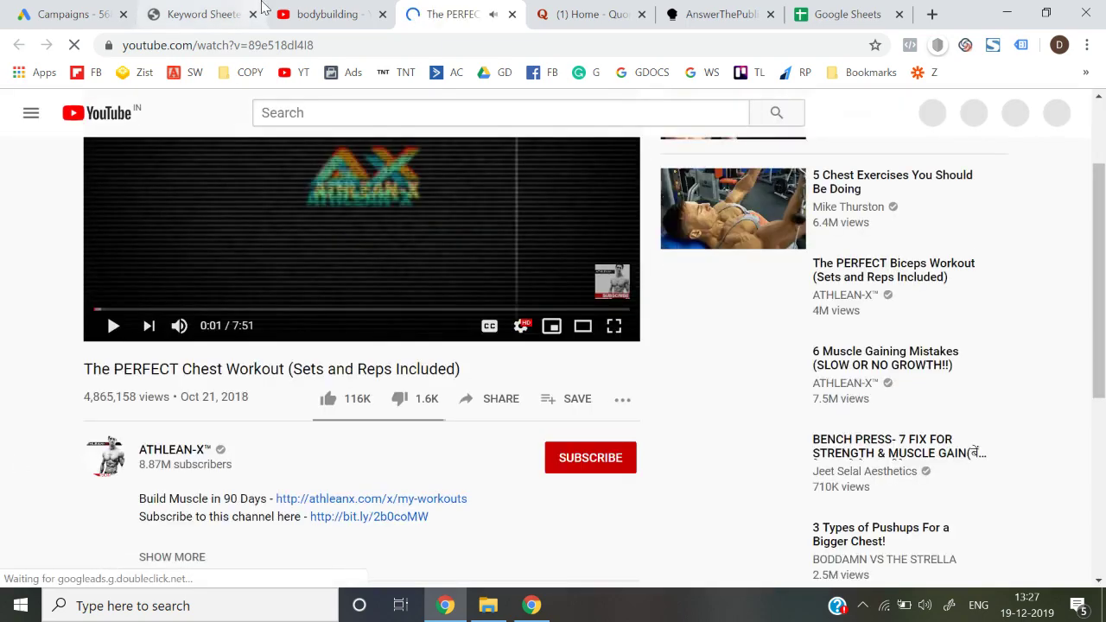
click(333, 7)
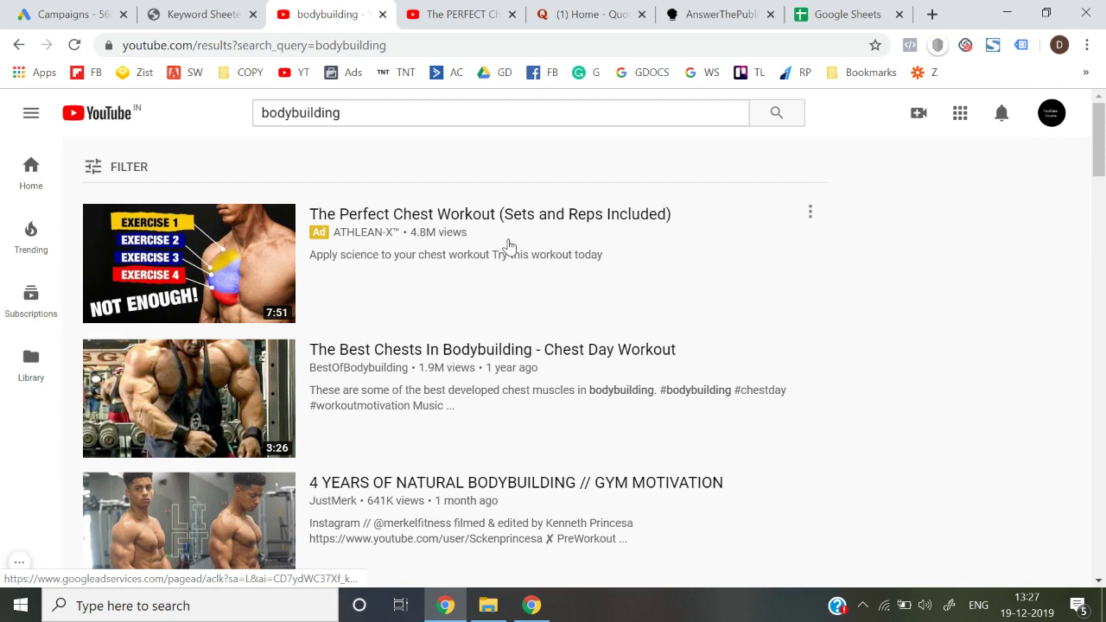
Examine the titles, channels, view counts and upload ages of the videos in the bodybuilding search results
scroll(510, 246, down, 1)
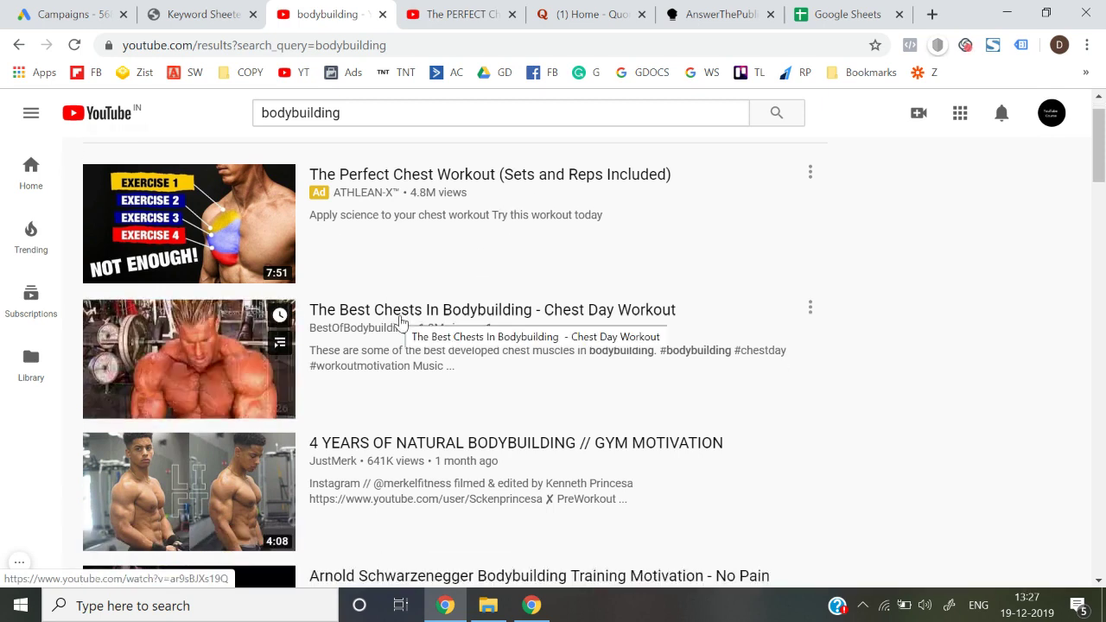
scroll(437, 318, down, 1)
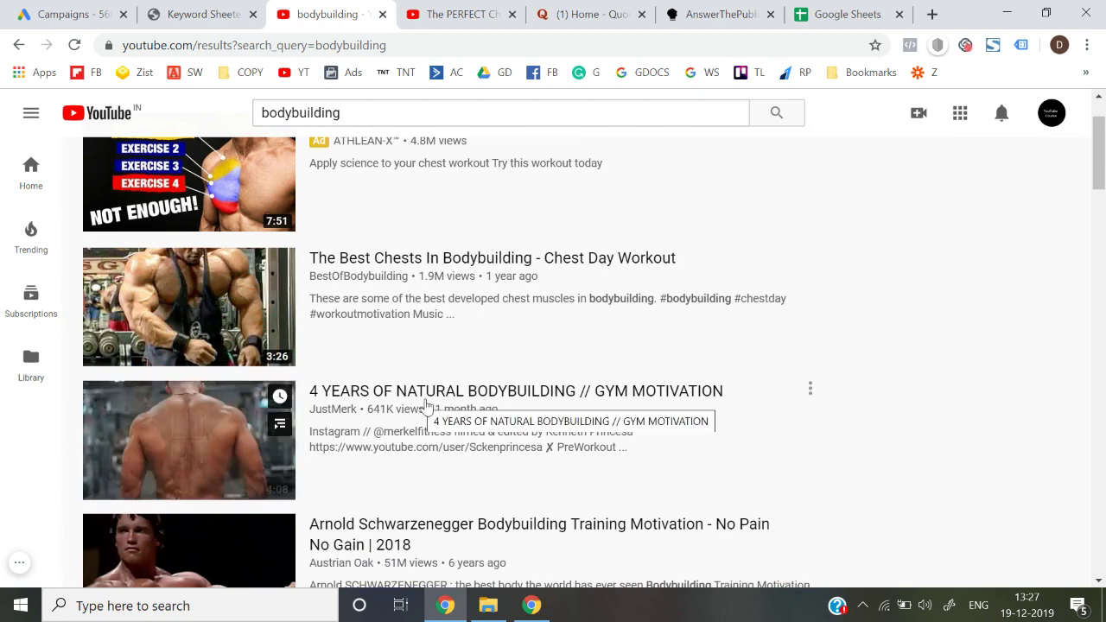
scroll(429, 406, down, 1)
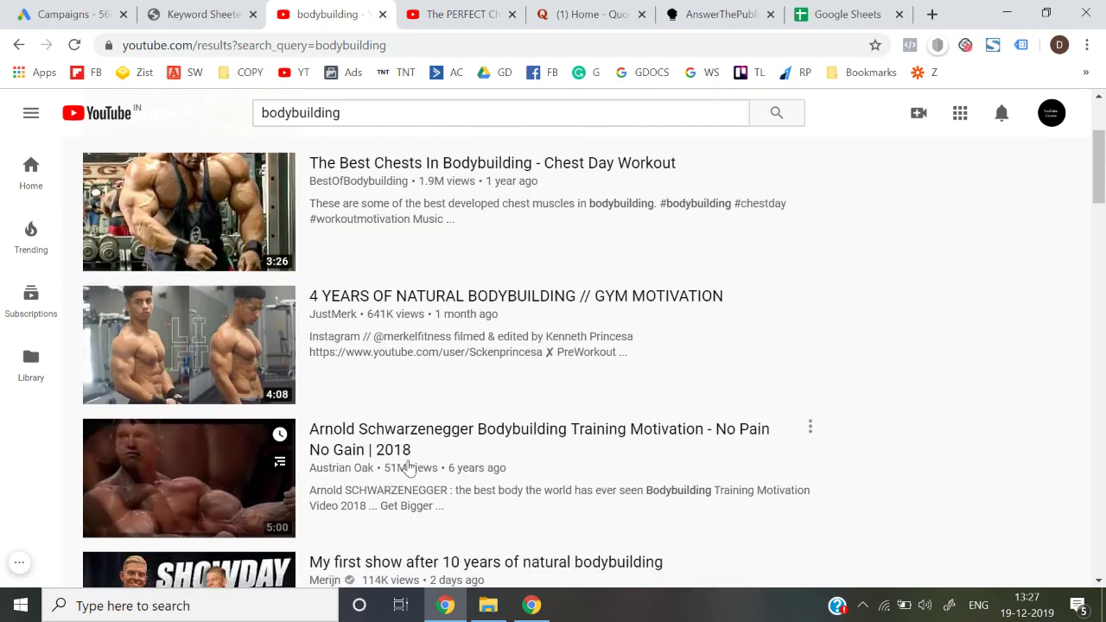
scroll(412, 462, down, 2)
scroll(450, 463, down, 2)
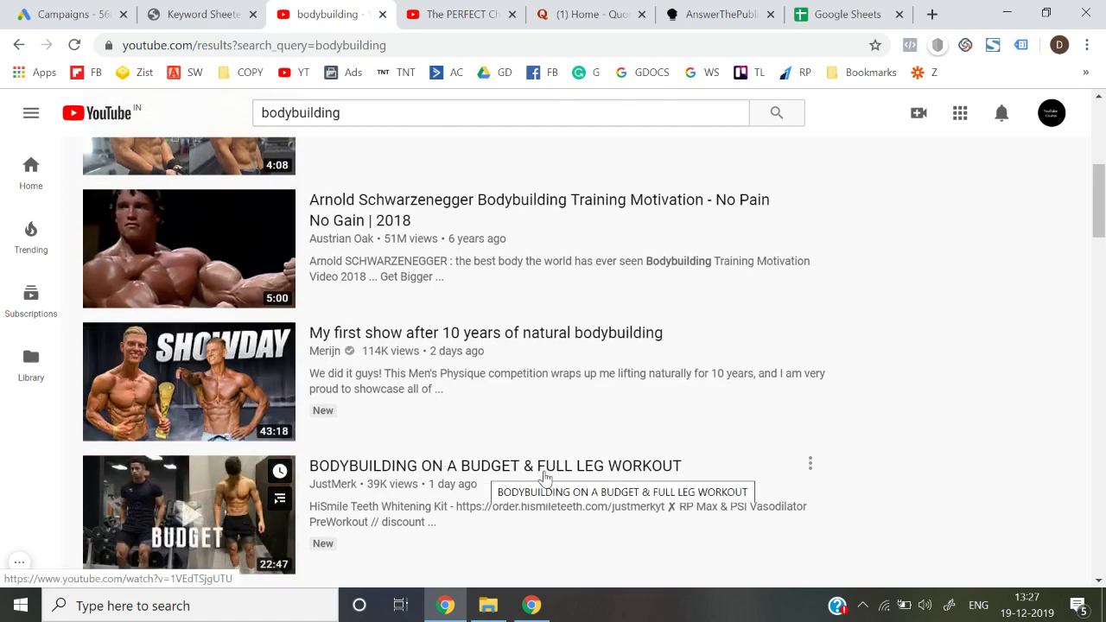
scroll(536, 476, down, 1)
scroll(456, 524, down, 1)
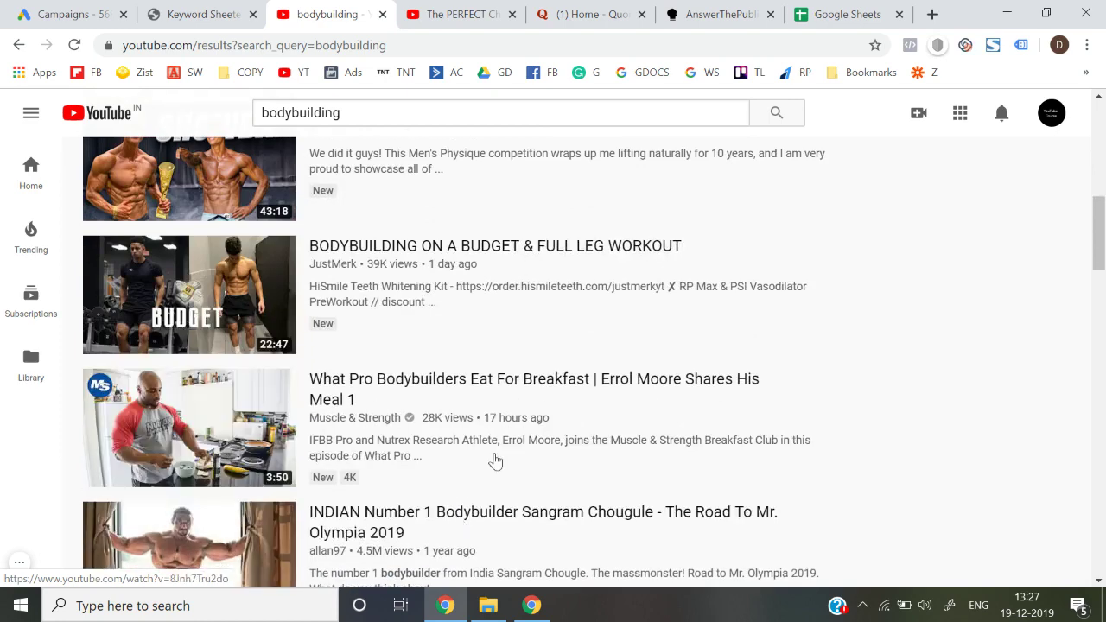
scroll(506, 444, down, 1)
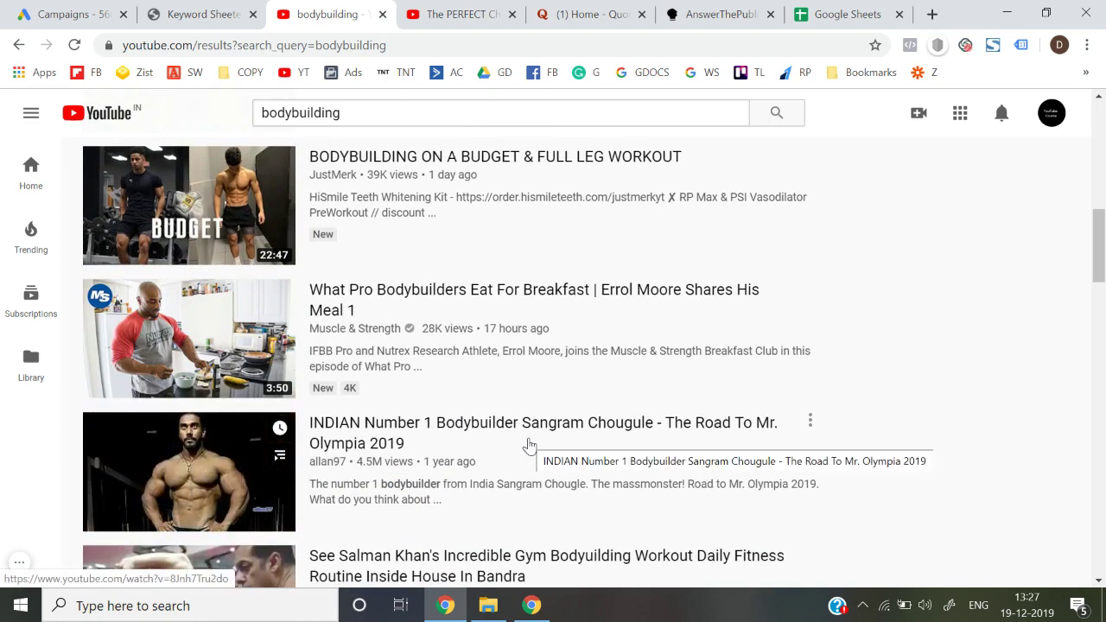
scroll(526, 444, down, 1)
scroll(442, 469, up, 7)
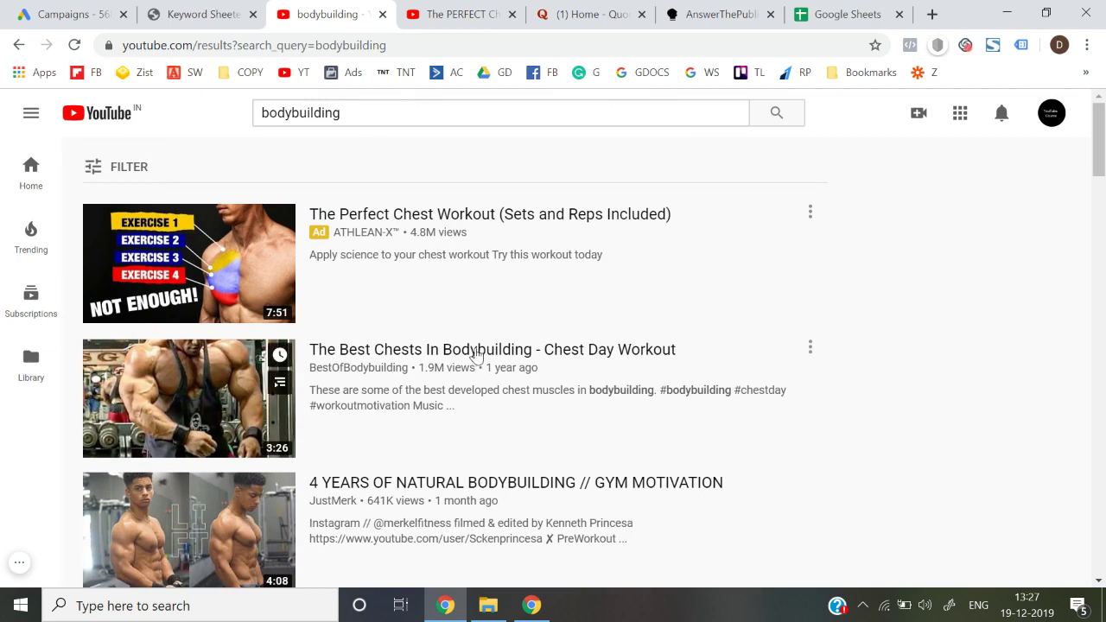
scroll(475, 354, down, 1)
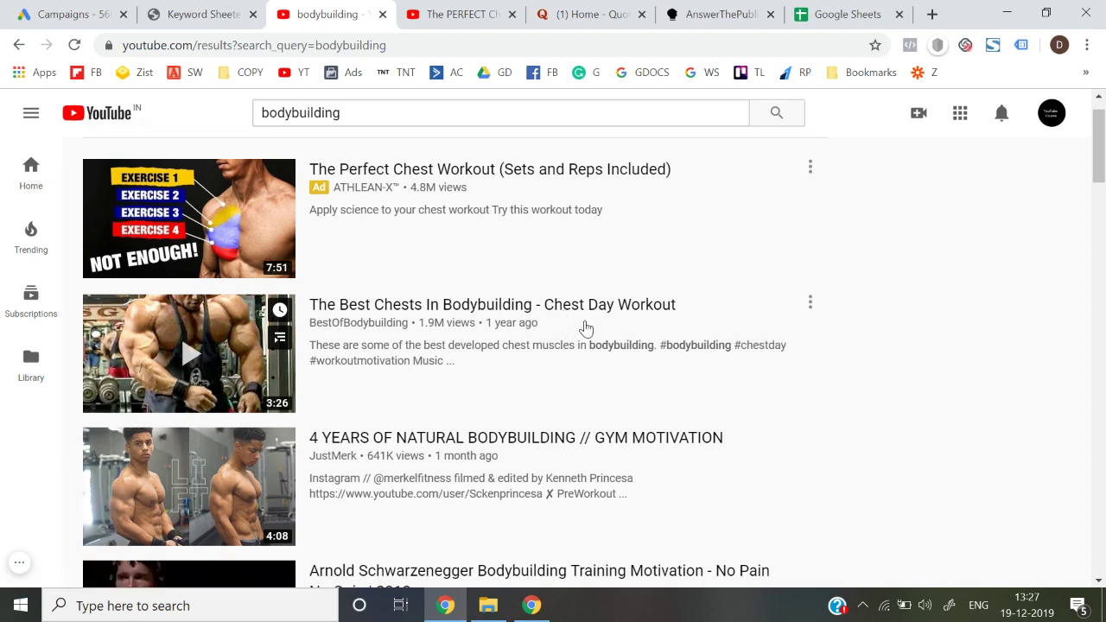
scroll(584, 327, down, 1)
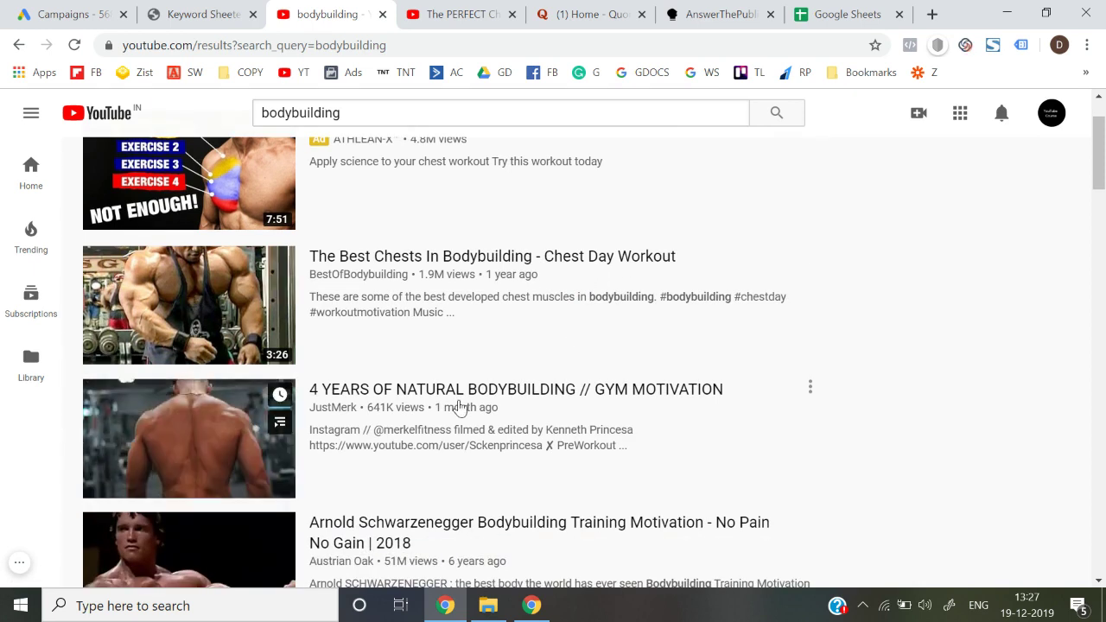
scroll(457, 406, down, 1)
scroll(492, 382, down, 1)
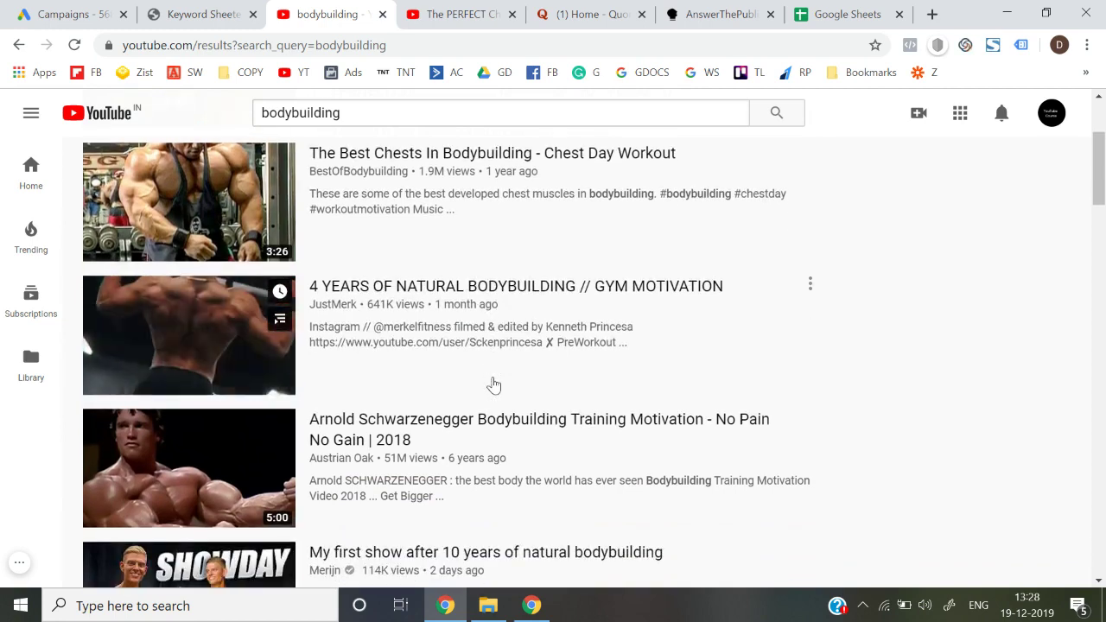
scroll(514, 423, up, 3)
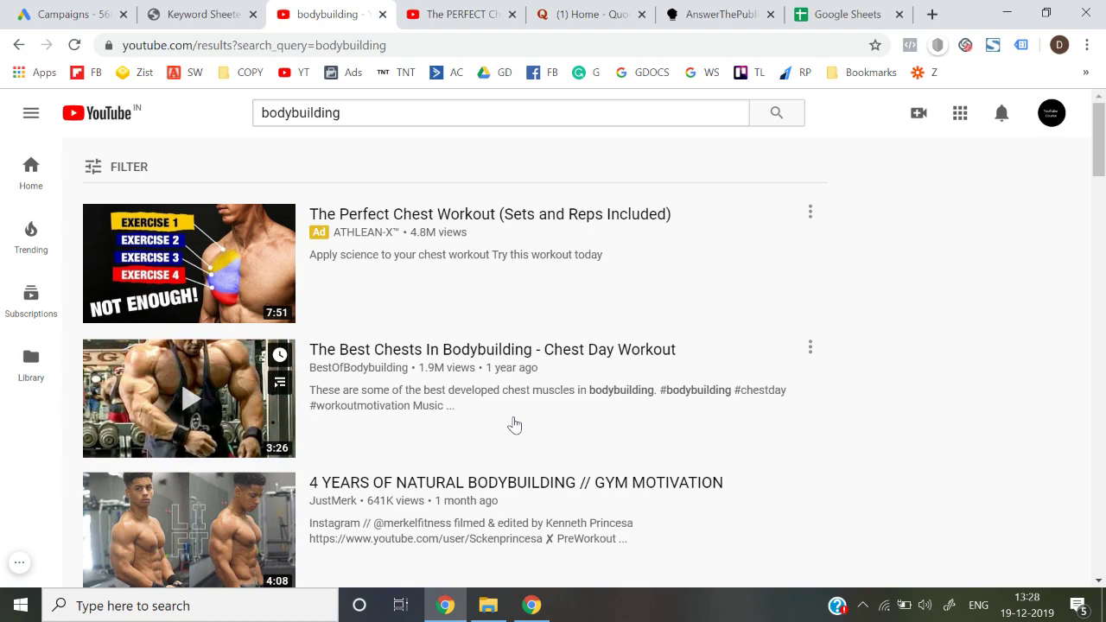
scroll(514, 423, down, 8)
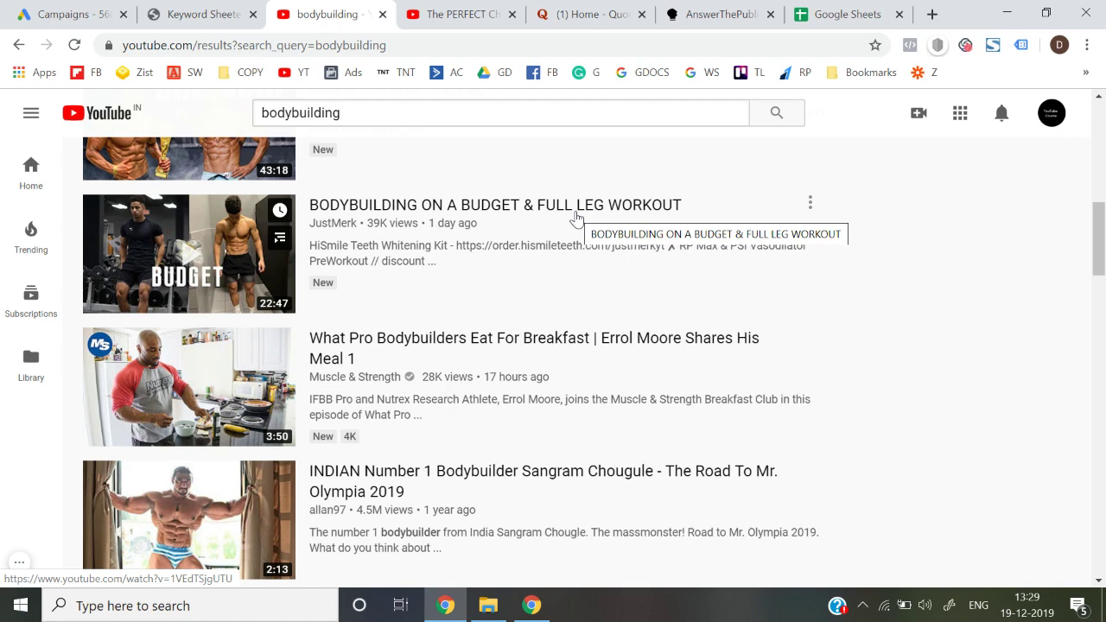
scroll(577, 217, down, 2)
scroll(577, 218, up, 6)
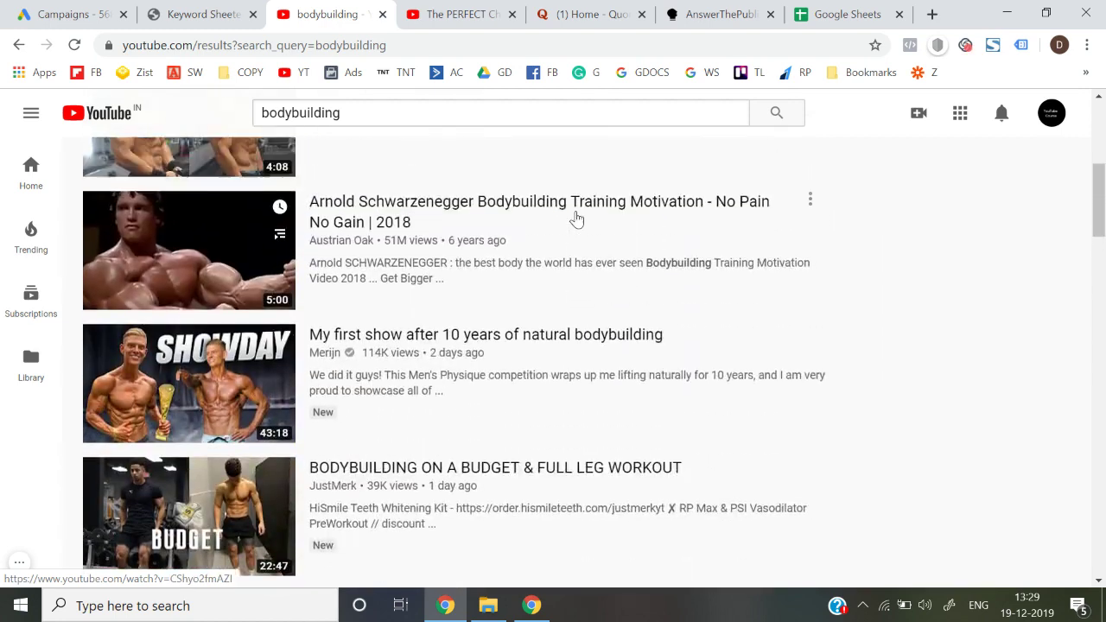
scroll(574, 218, up, 3)
scroll(572, 216, down, 1)
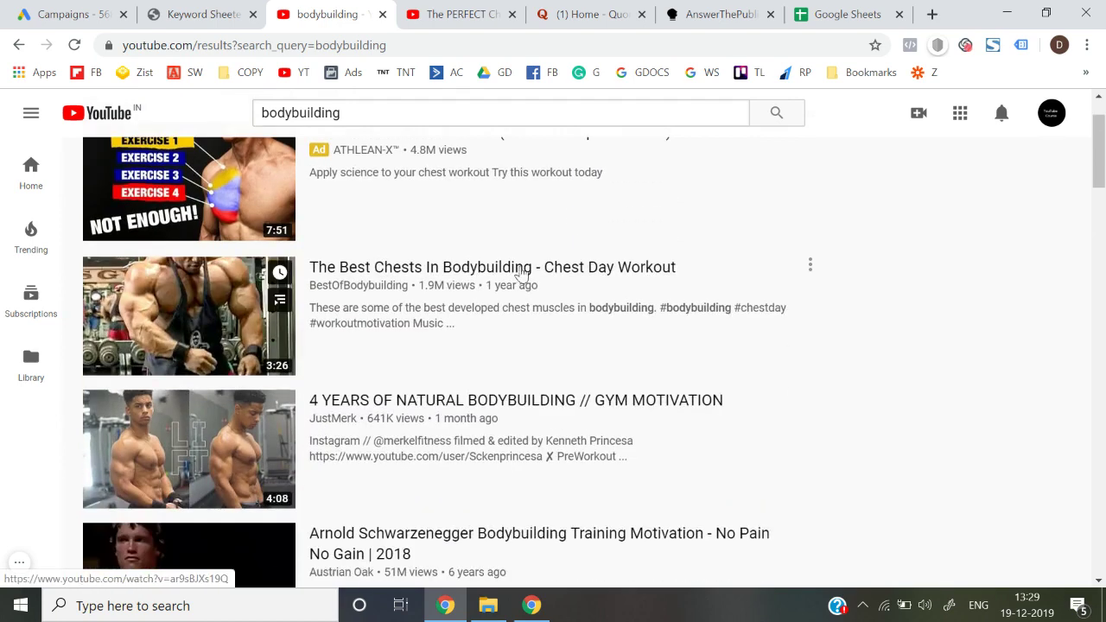
Switch to Google Sheets, create a blank spreadsheet and name it "Bodybuilding"
click(846, 13)
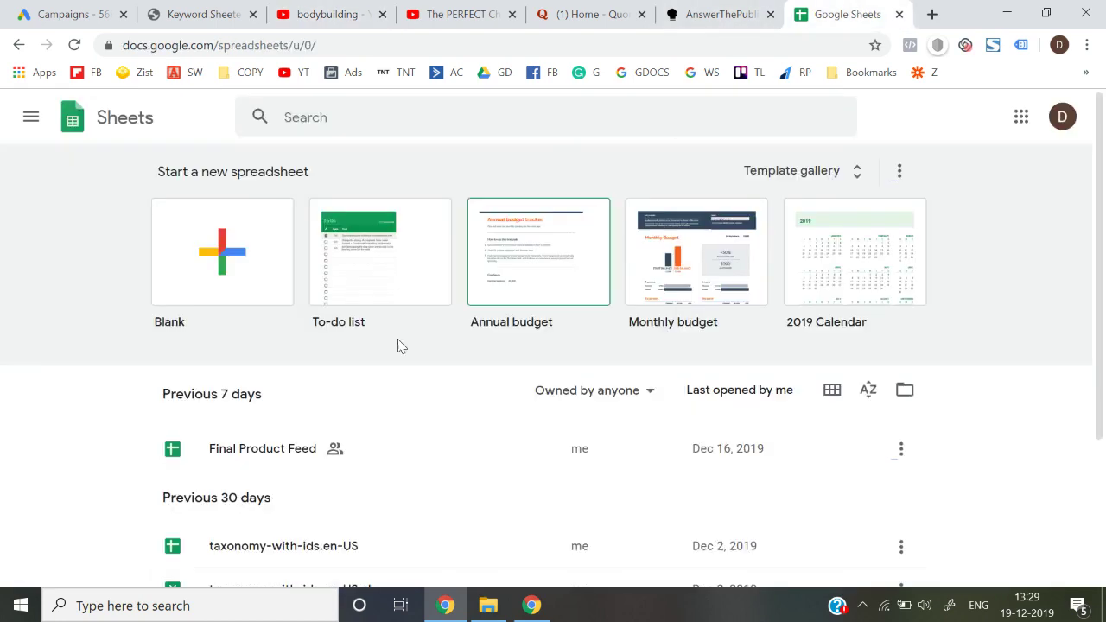
click(255, 294)
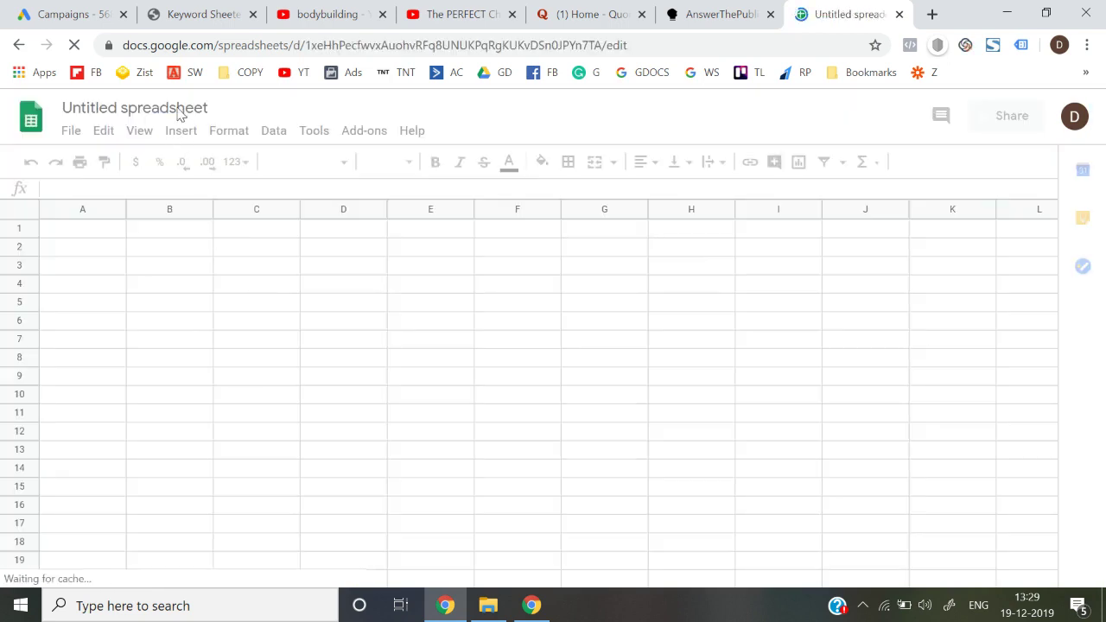
click(168, 111)
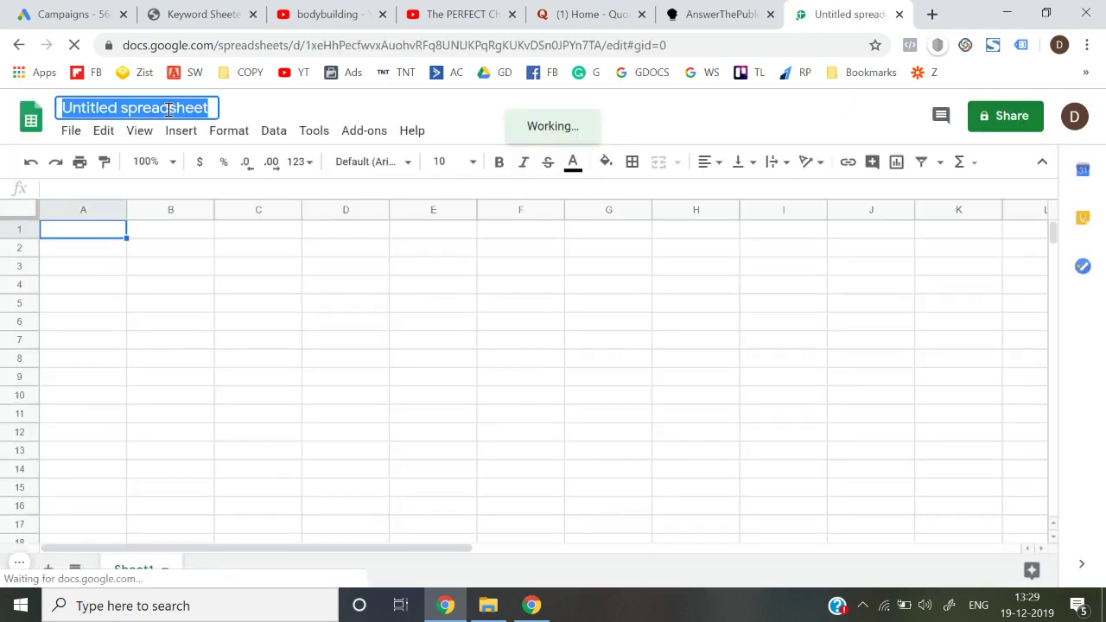
text(Bodybuilding)
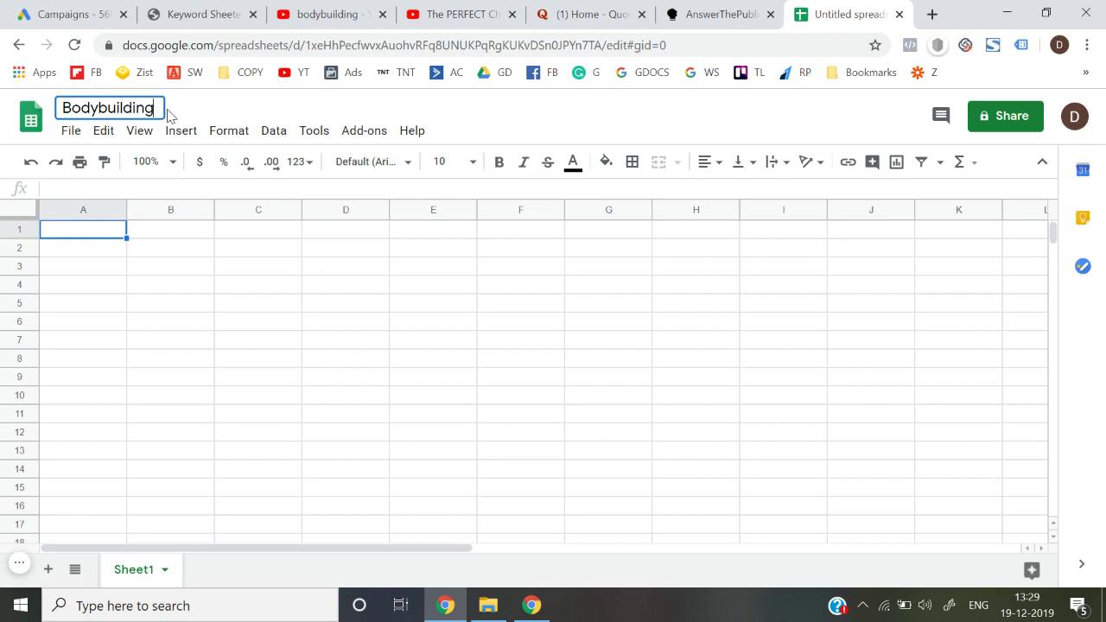
key(Return)
Enter the video topic "Chest Workout" in cell A1
text(Chest )
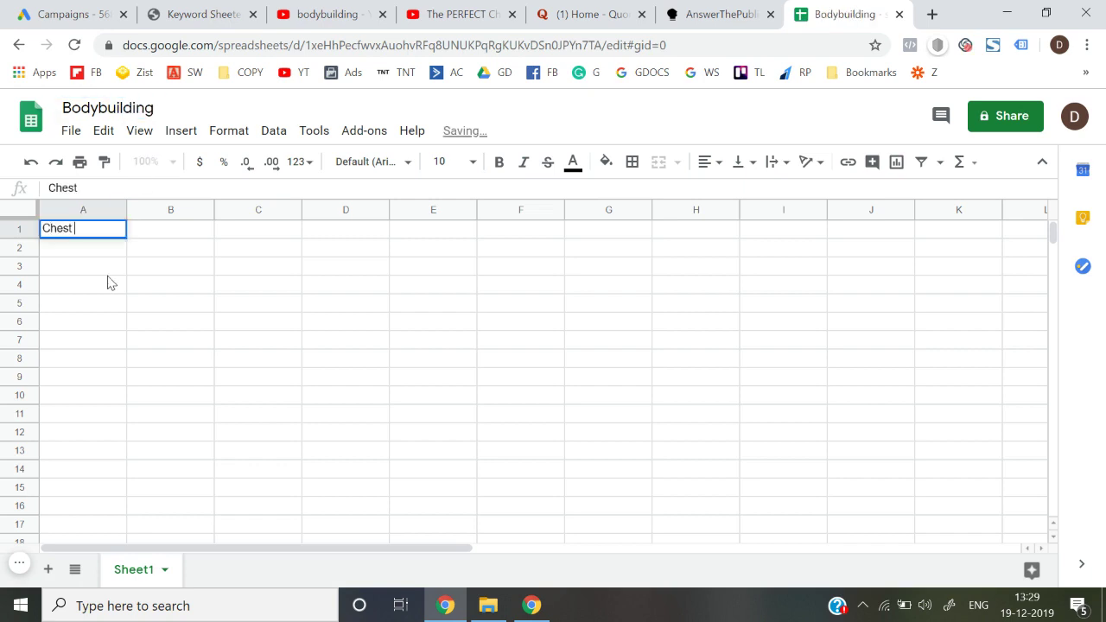
text(Workout)
key(Return)
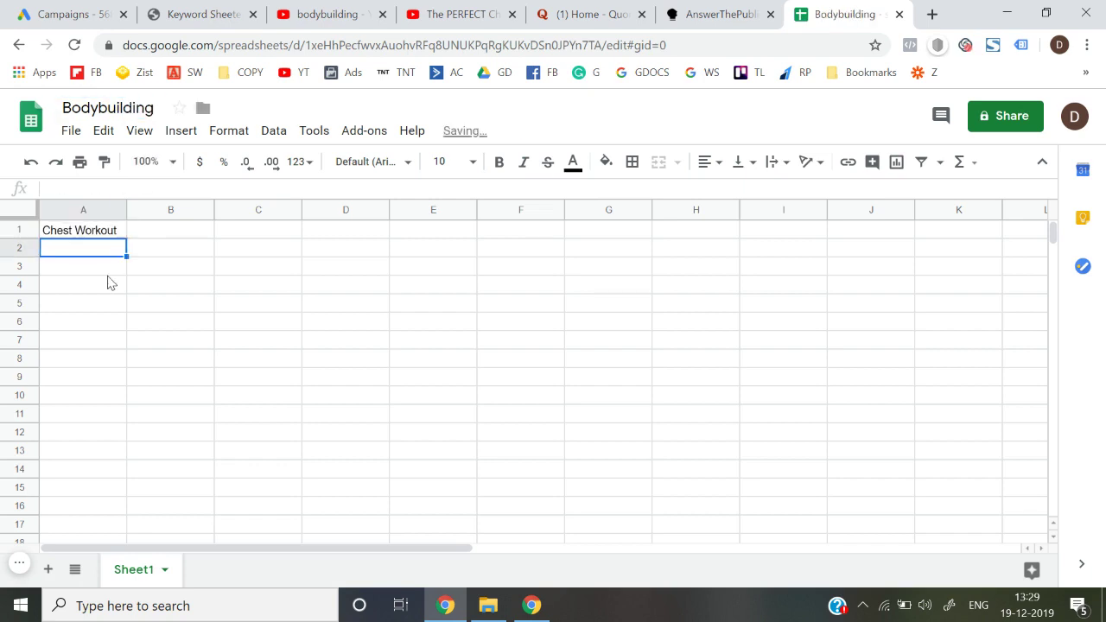
Check the YouTube bodybuilding results for another topic and enter "natural bodybuilding" in cell A2 of the spreadsheet
click(474, 14)
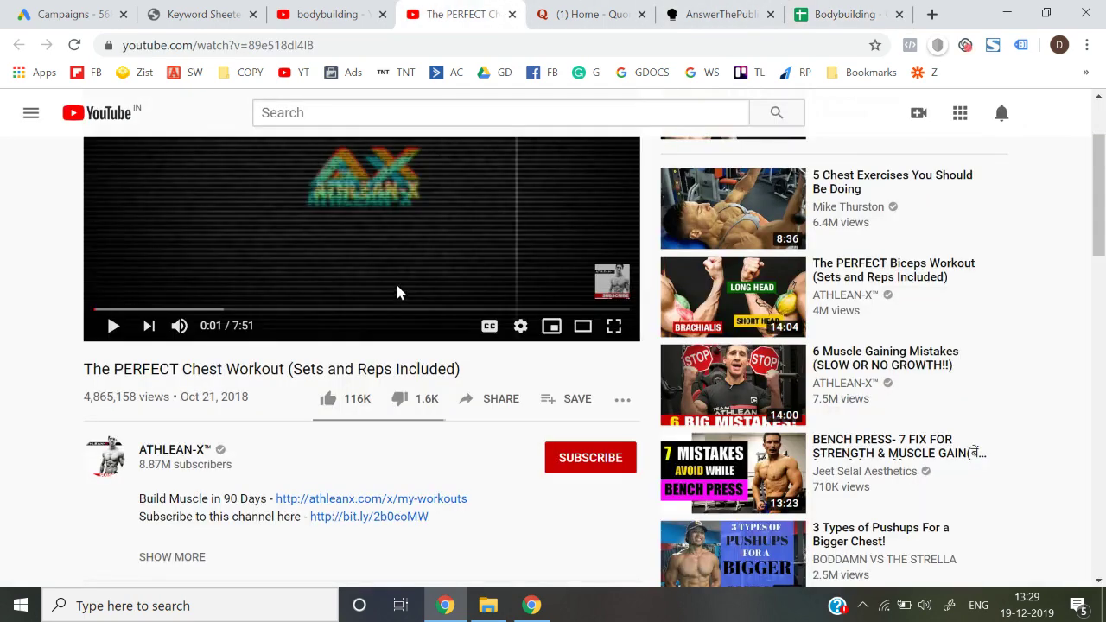
click(348, 9)
scroll(337, 323, down, 1)
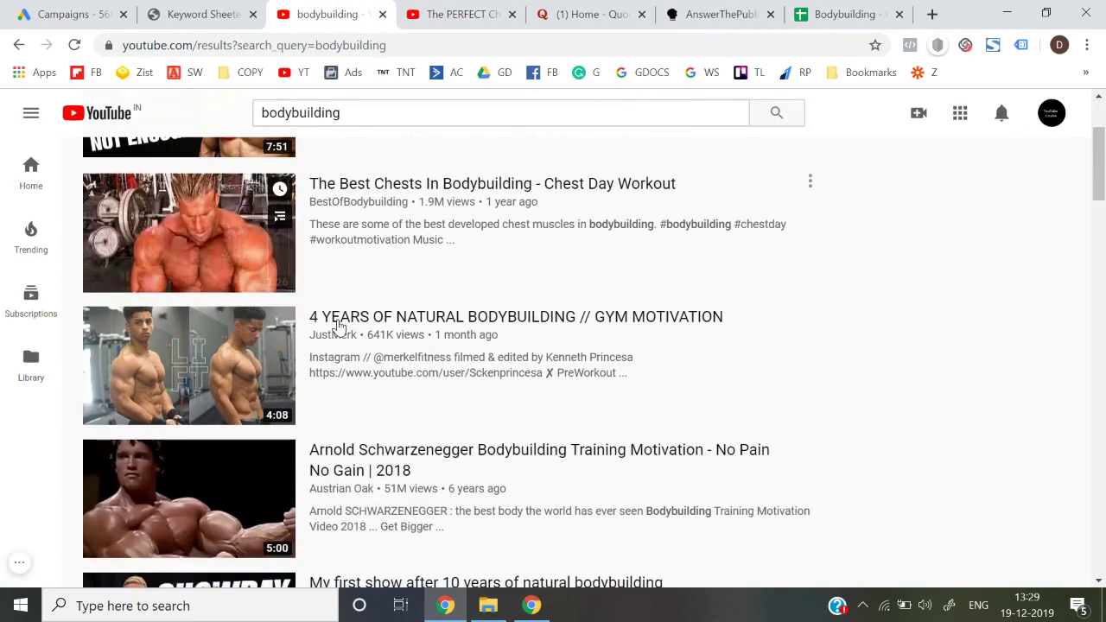
click(855, 11)
text(natural bo)
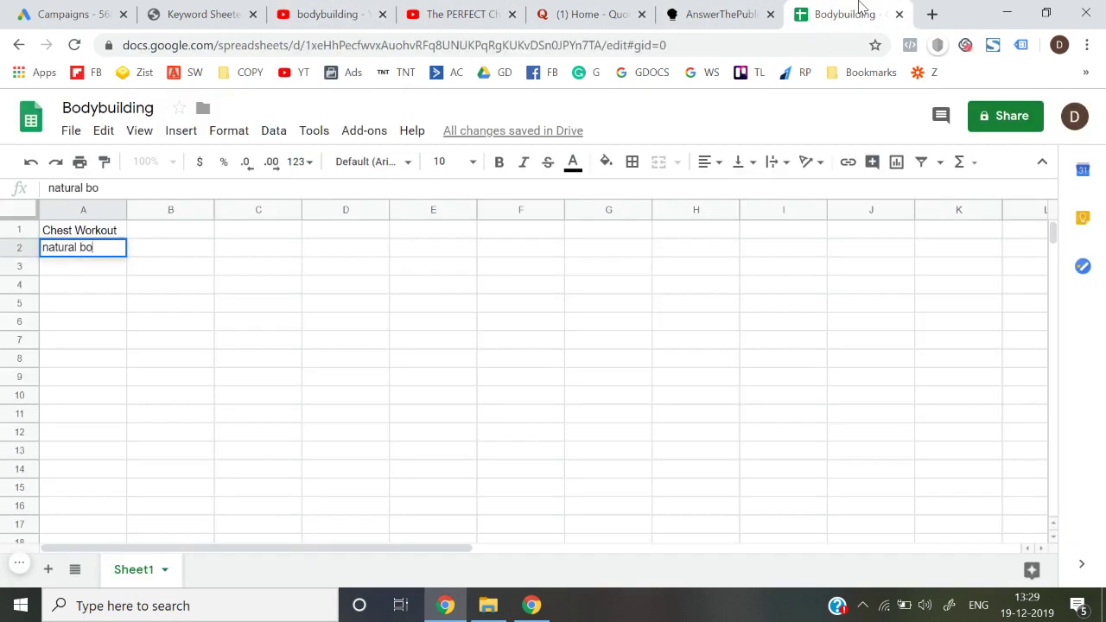
text(dybuilding)
key(Return)
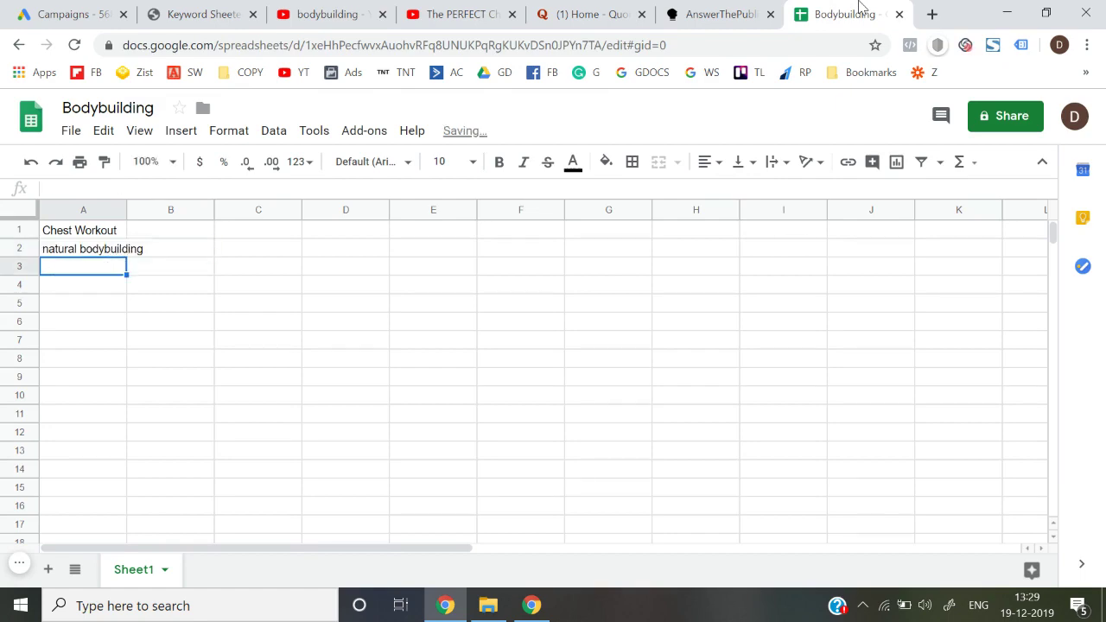
Return to the YouTube search results and close the "The PERFECT Chest Workout" video page
click(433, 10)
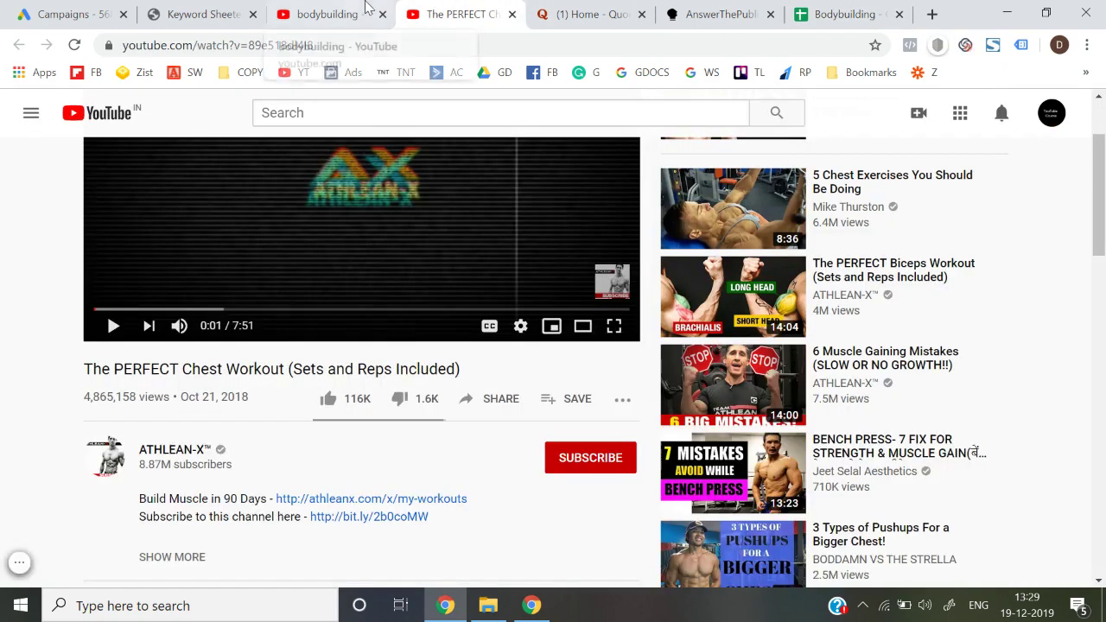
click(328, 12)
click(513, 18)
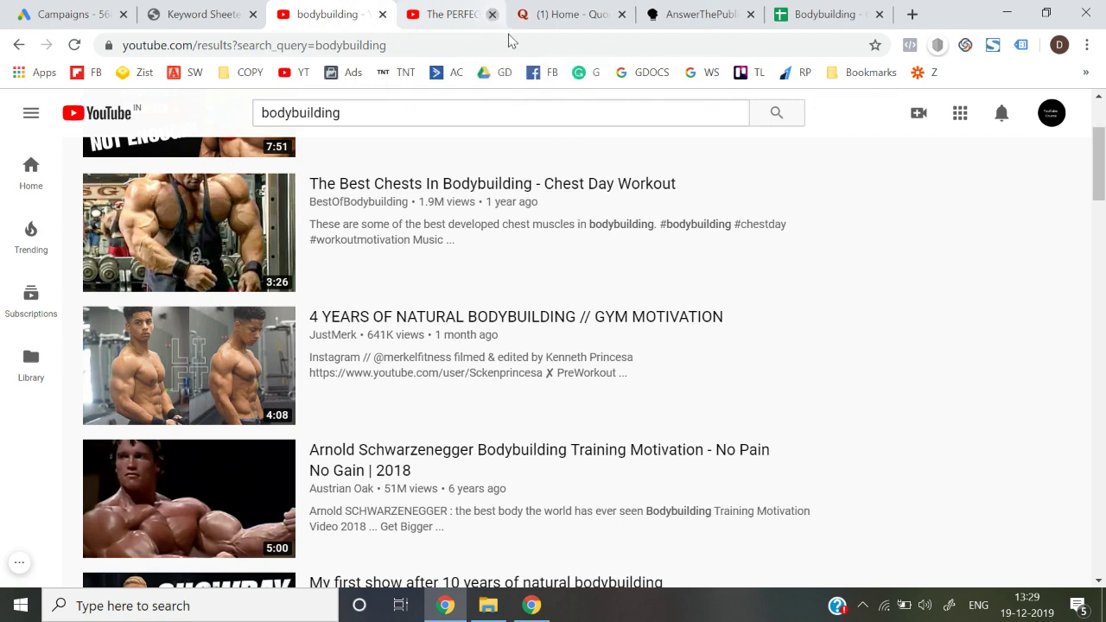
Look further through the YouTube results for a topic and enter "budget bodybuilding" in cell A3 of the spreadsheet
scroll(434, 302, down, 2)
scroll(435, 302, down, 1)
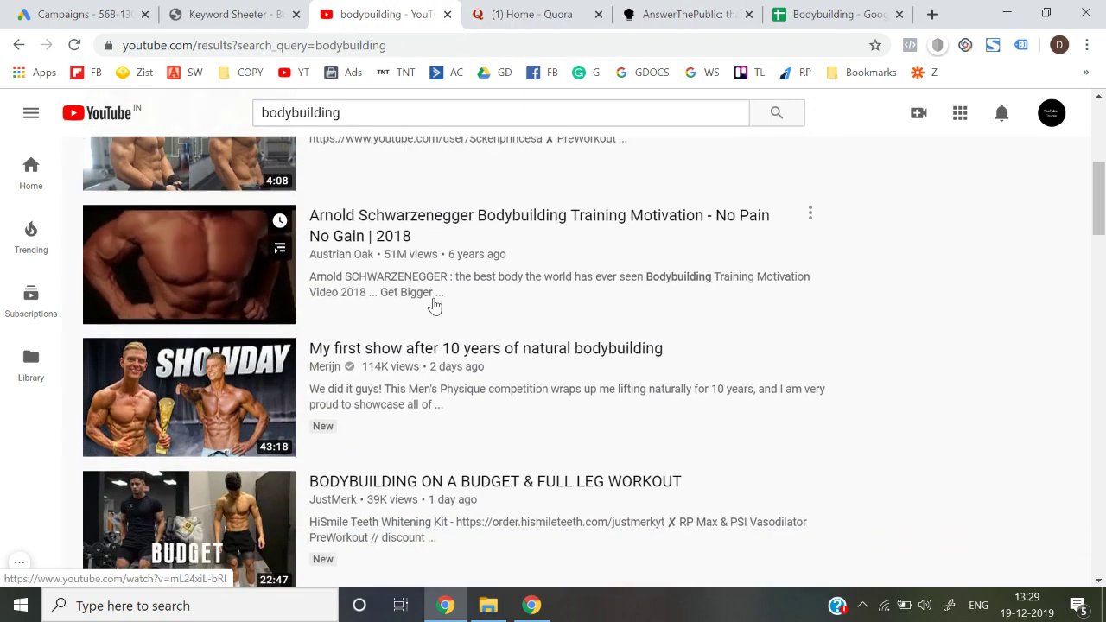
scroll(412, 349, down, 1)
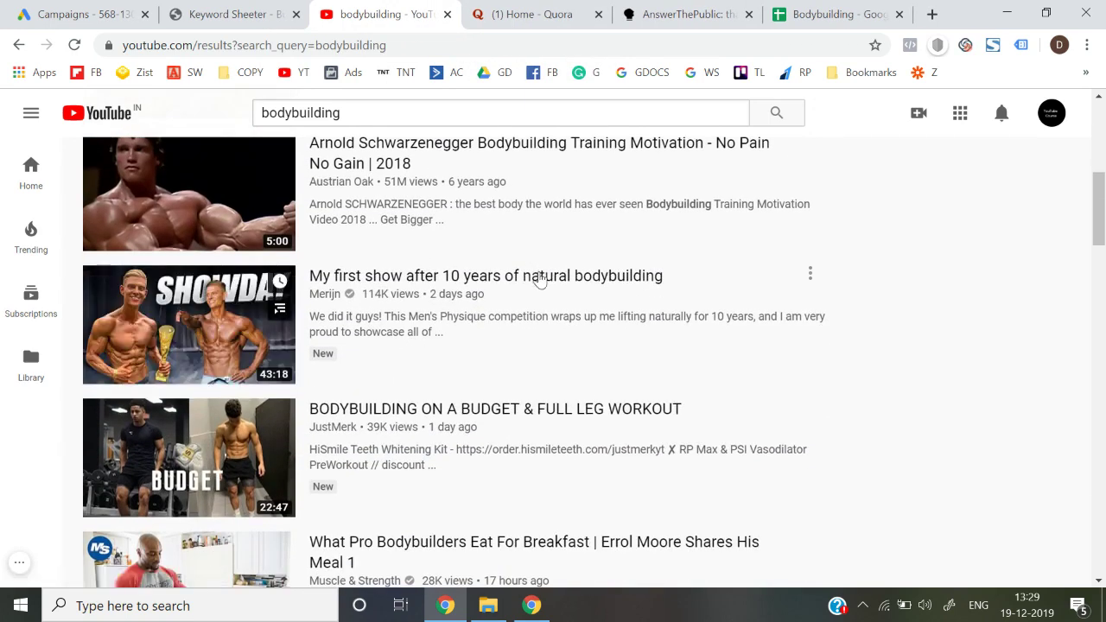
scroll(540, 280, down, 1)
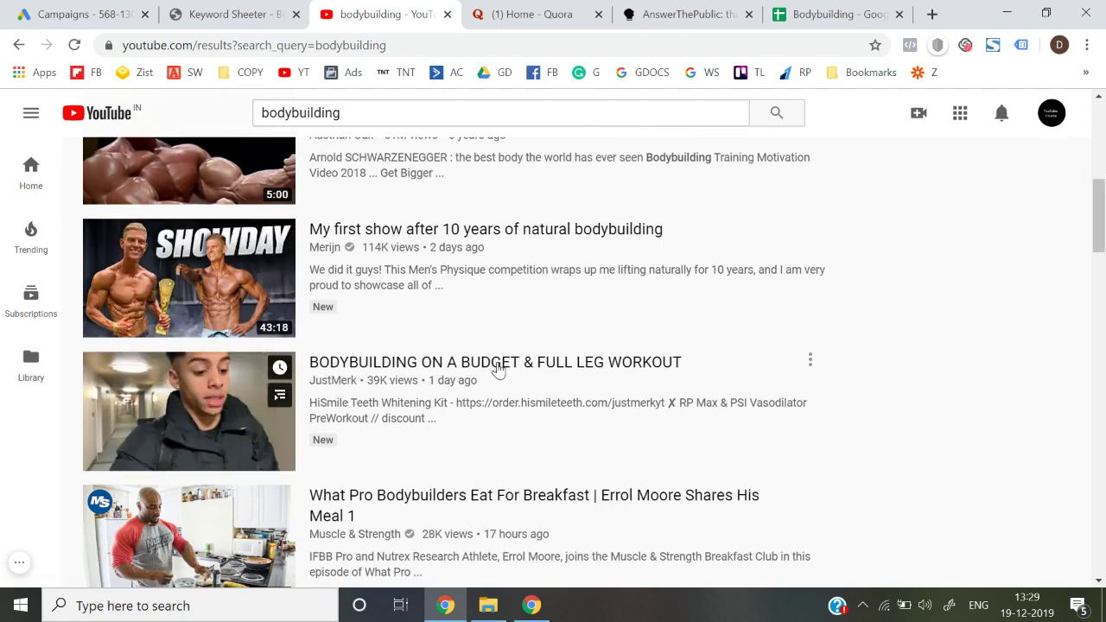
click(837, 9)
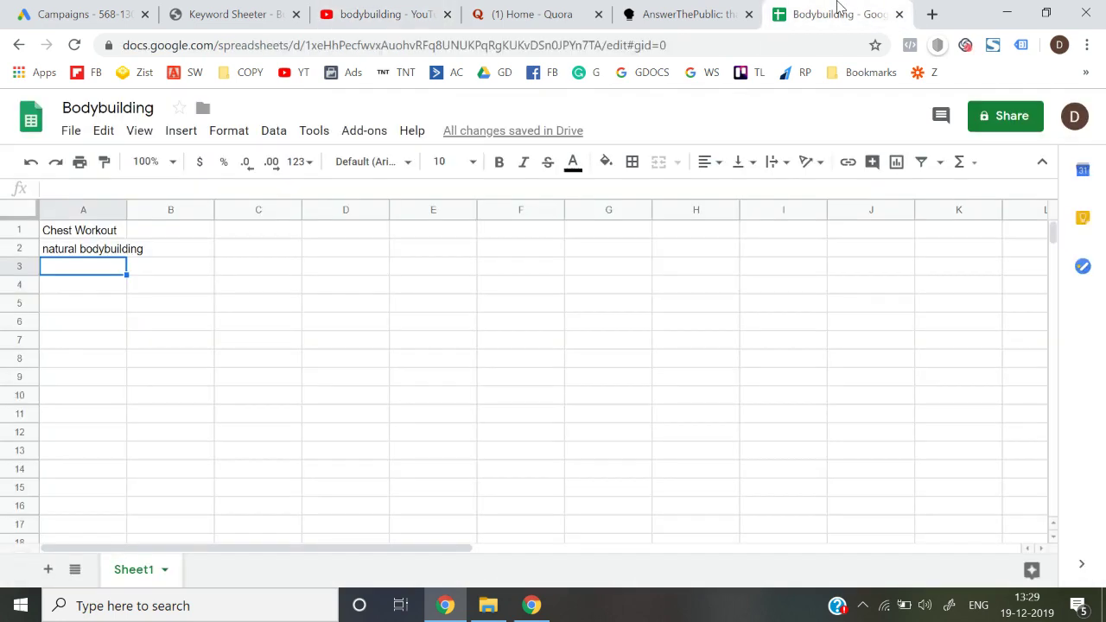
text(budget bodybu)
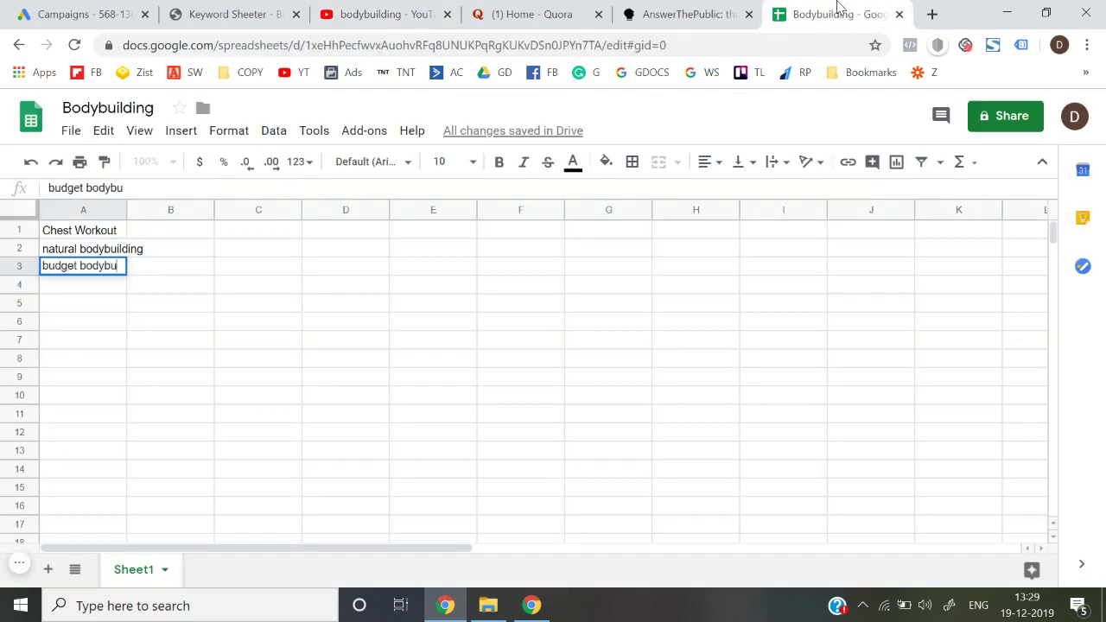
text(ilding)
key(Return)
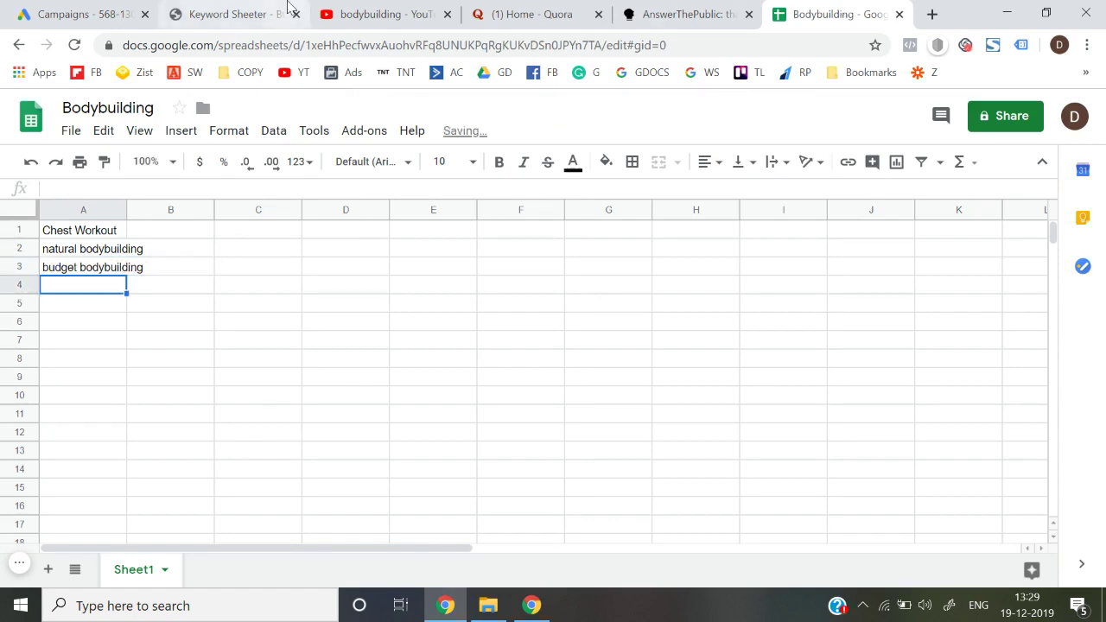
Fit the width of column A in the Bodybuilding spreadsheet to its keywords
click(345, 13)
click(810, 5)
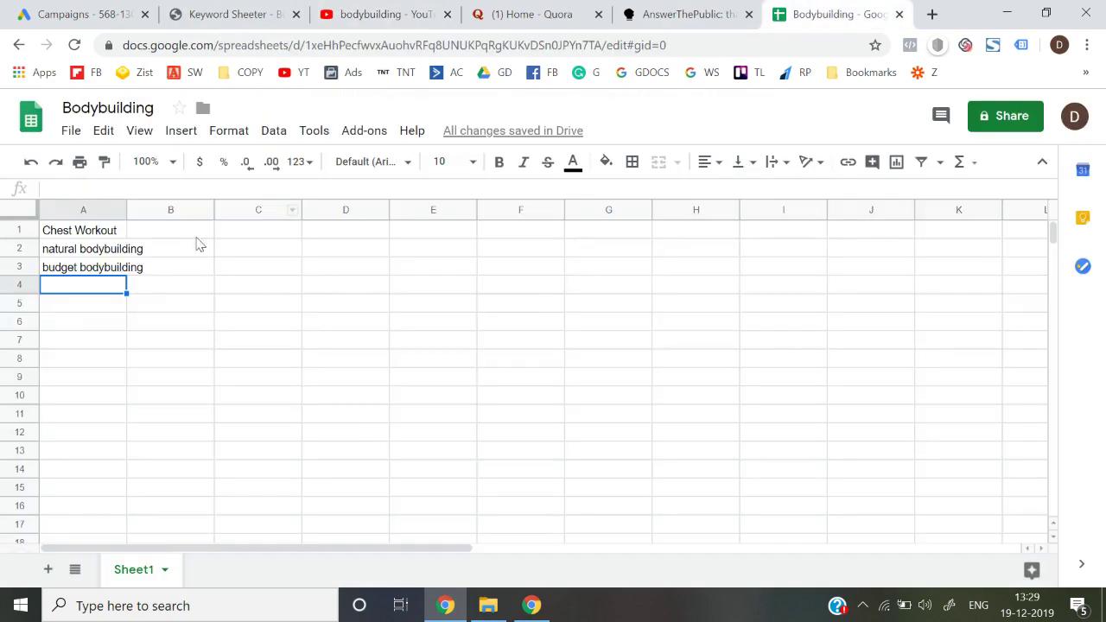
click(121, 211)
click(118, 210)
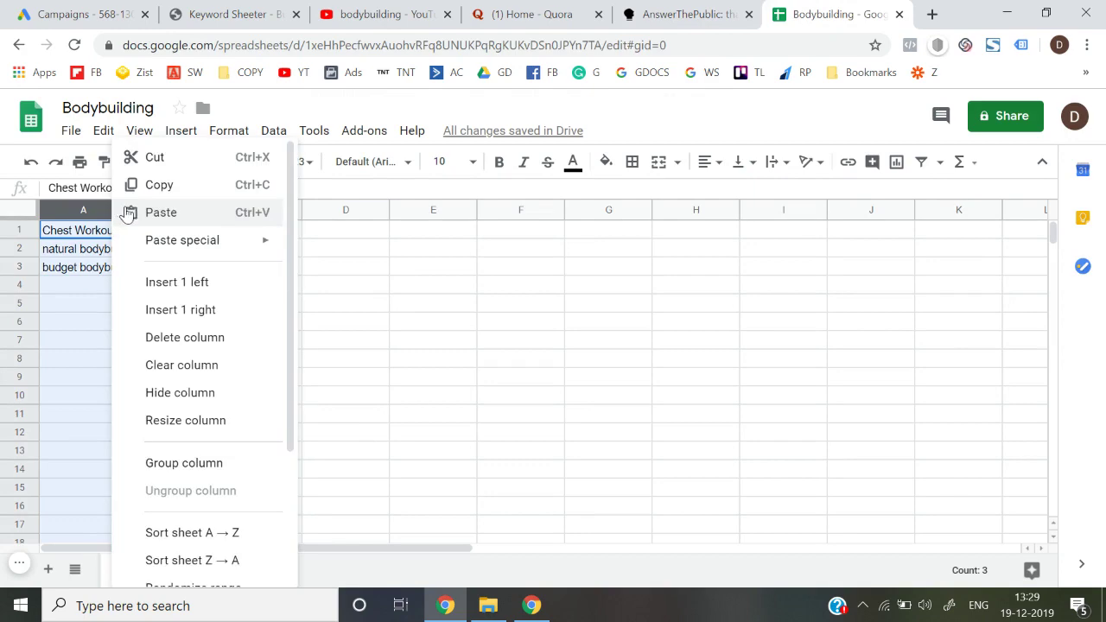
click(414, 289)
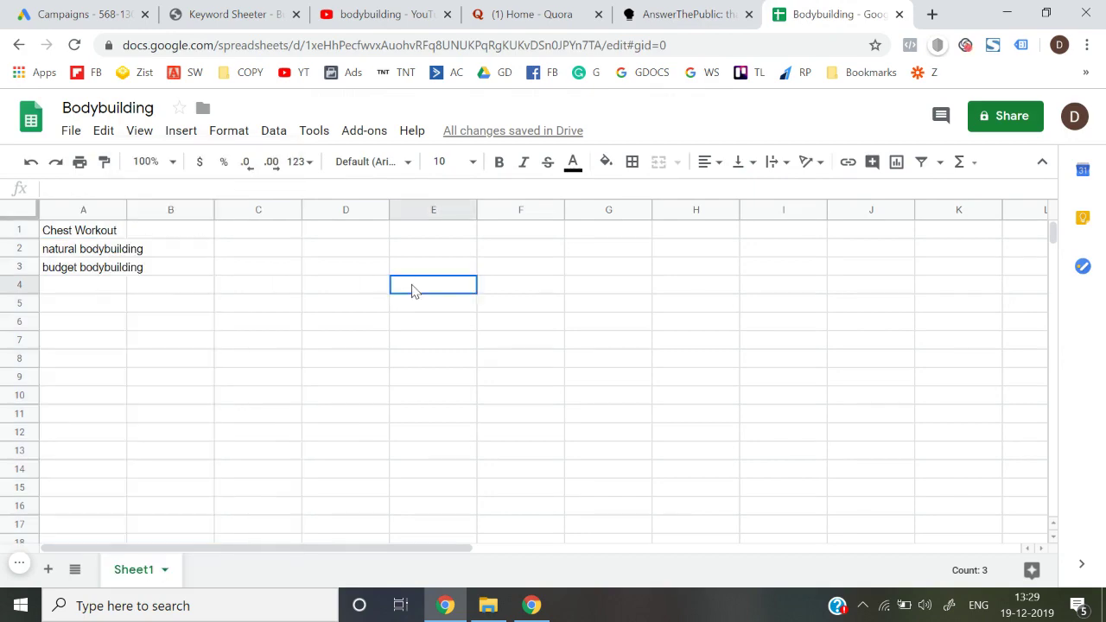
double_click(126, 209)
click(117, 263)
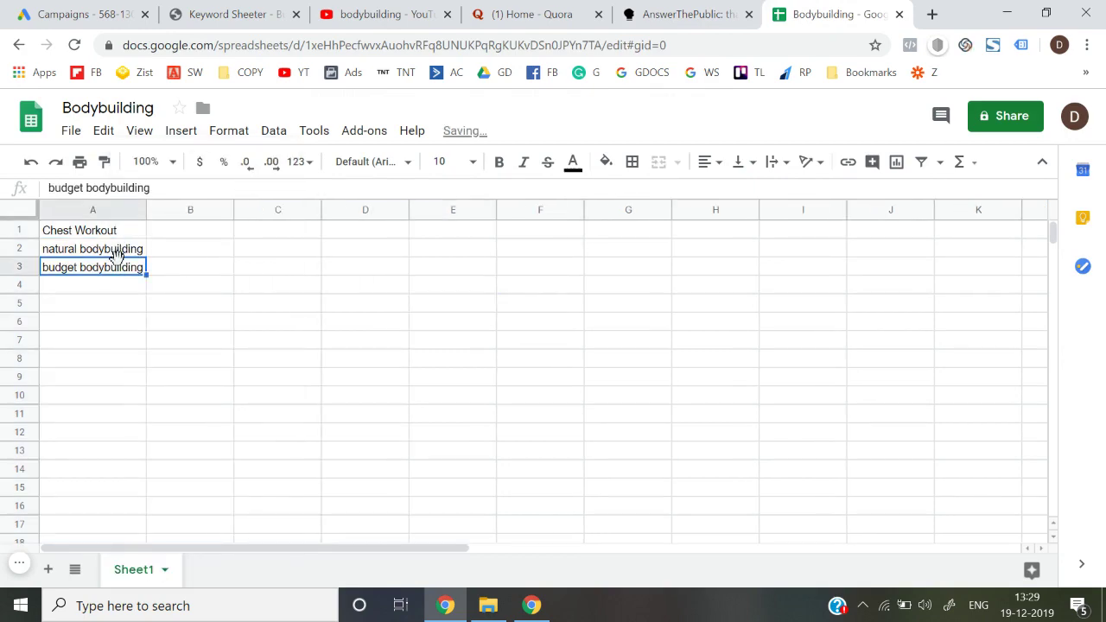
Examine the YouTube bodybuilding results below the budget and leg workout video for further topic ideas
click(384, 14)
scroll(407, 325, down, 2)
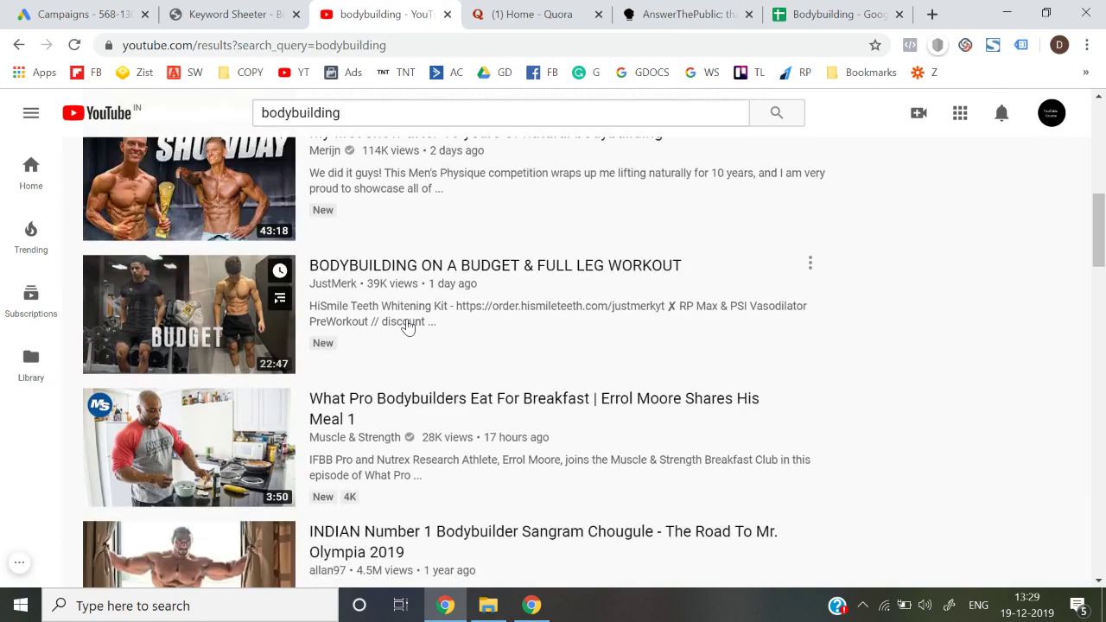
scroll(406, 325, down, 1)
scroll(419, 387, down, 1)
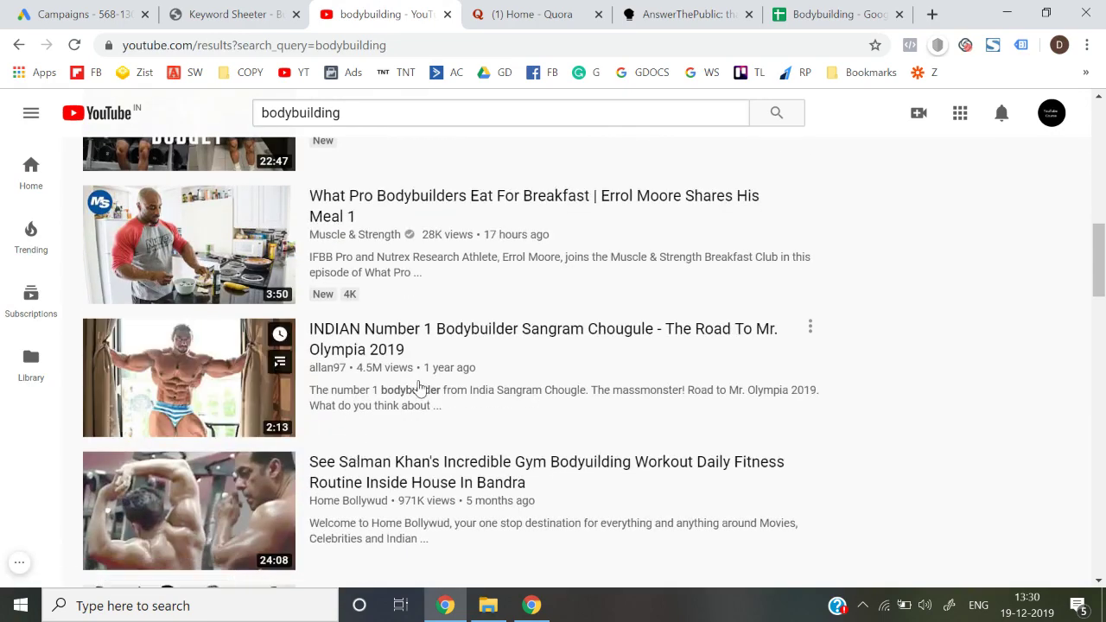
scroll(420, 387, down, 3)
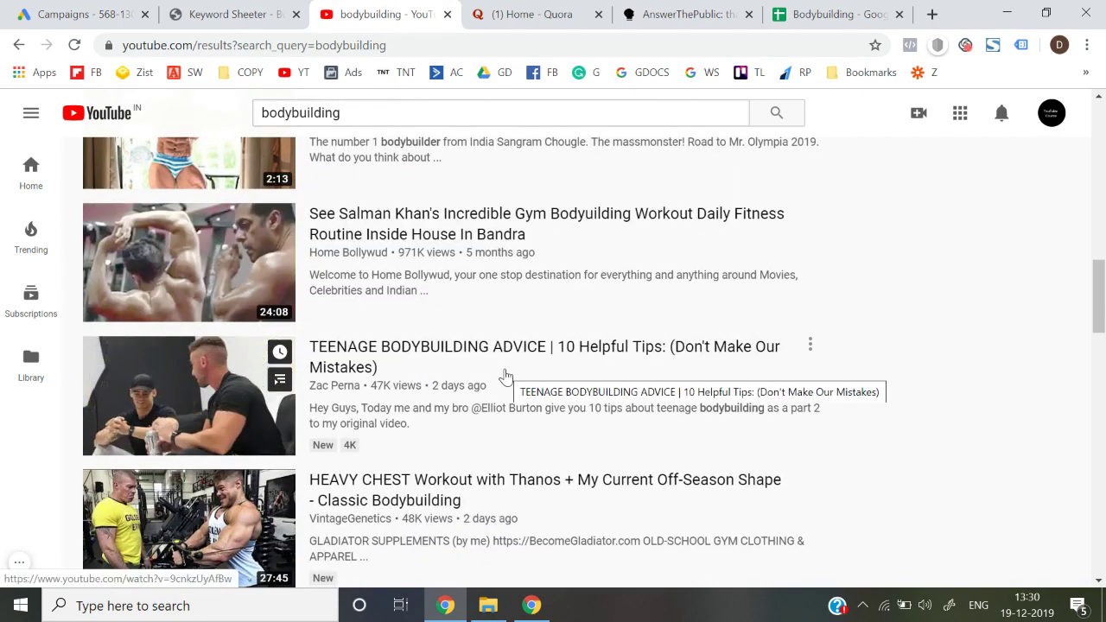
scroll(504, 376, down, 1)
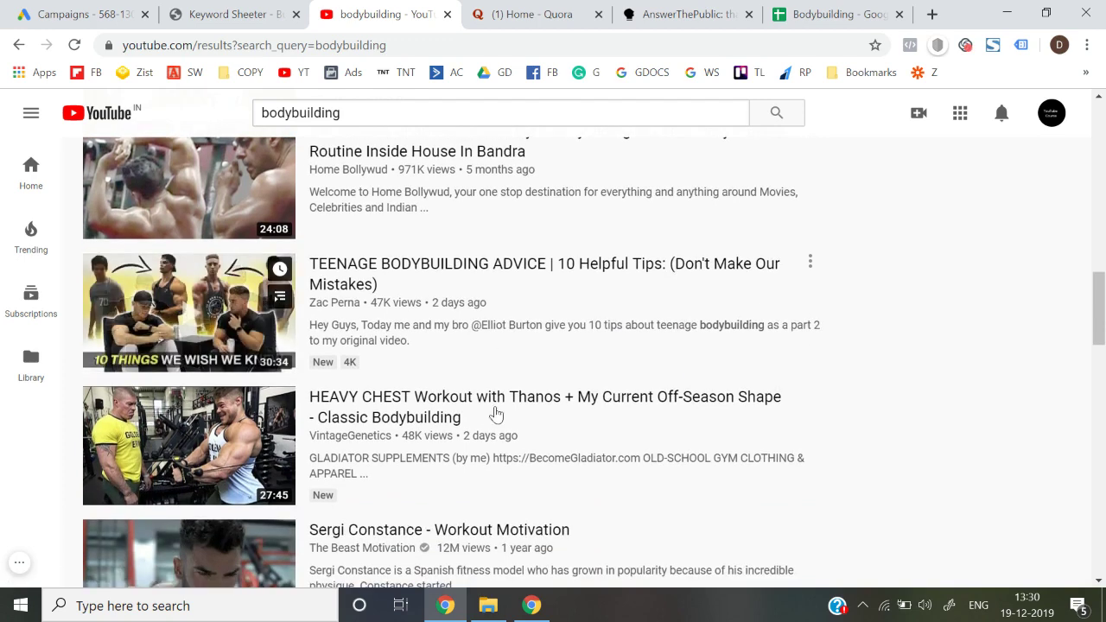
scroll(493, 423, down, 1)
scroll(452, 449, down, 2)
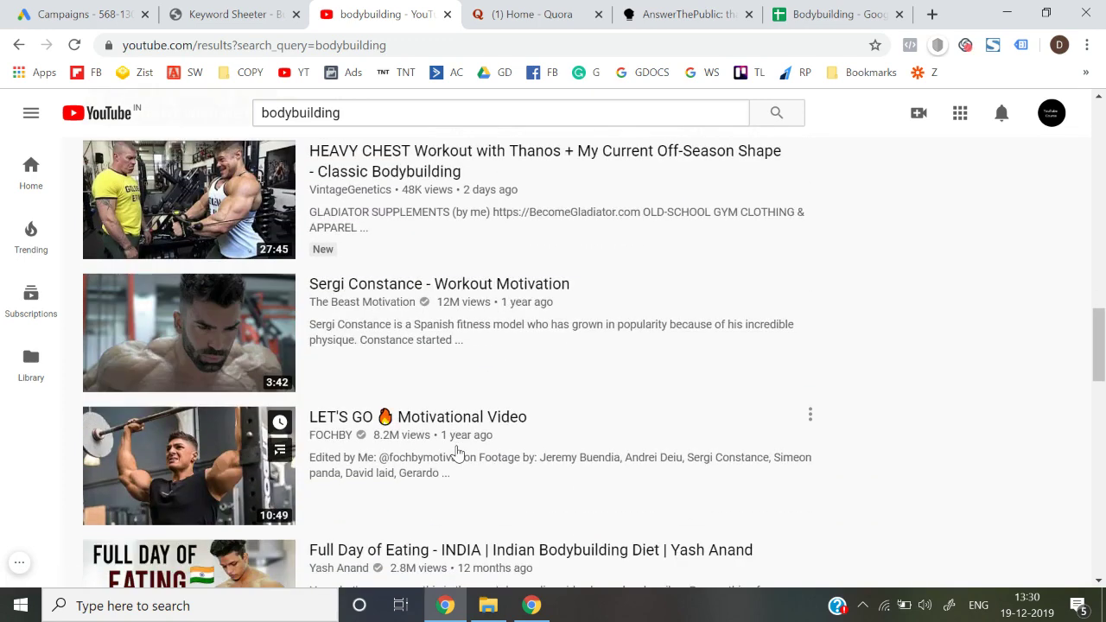
scroll(457, 453, down, 2)
scroll(457, 454, down, 1)
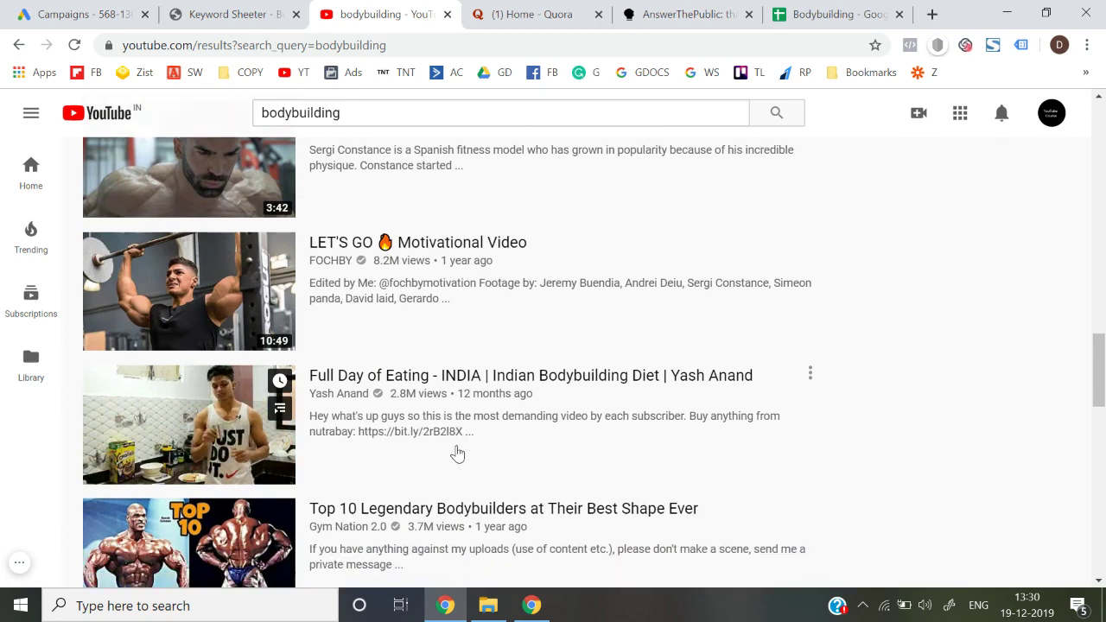
Enter "Eating for bodybuilding" in cell A4 of the spreadsheet and fit column A to the text
click(787, 11)
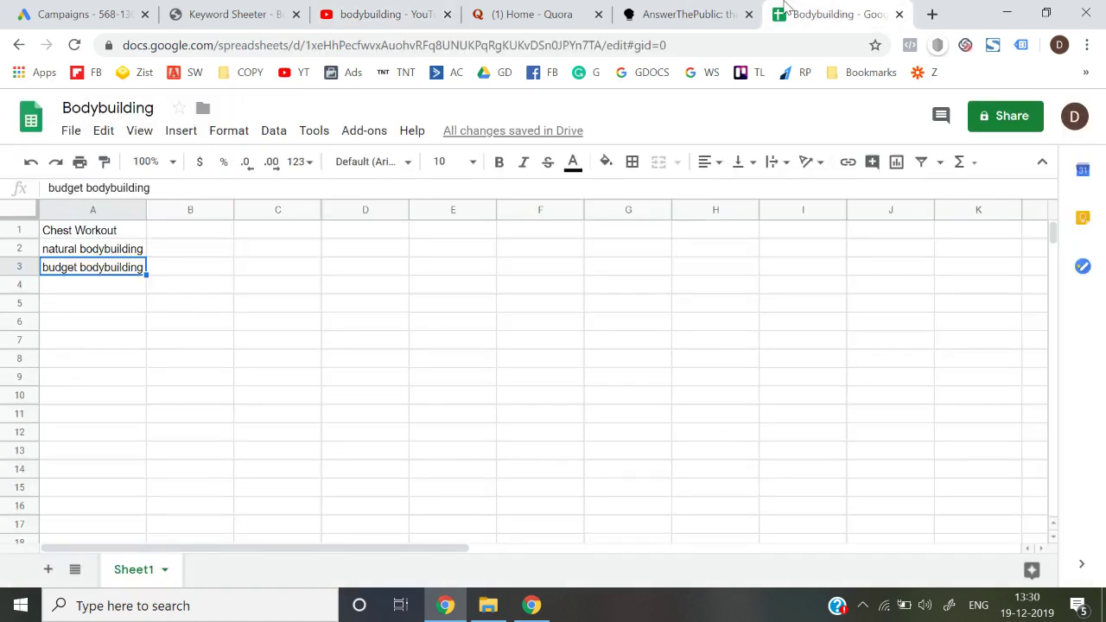
key(Down)
text(z)
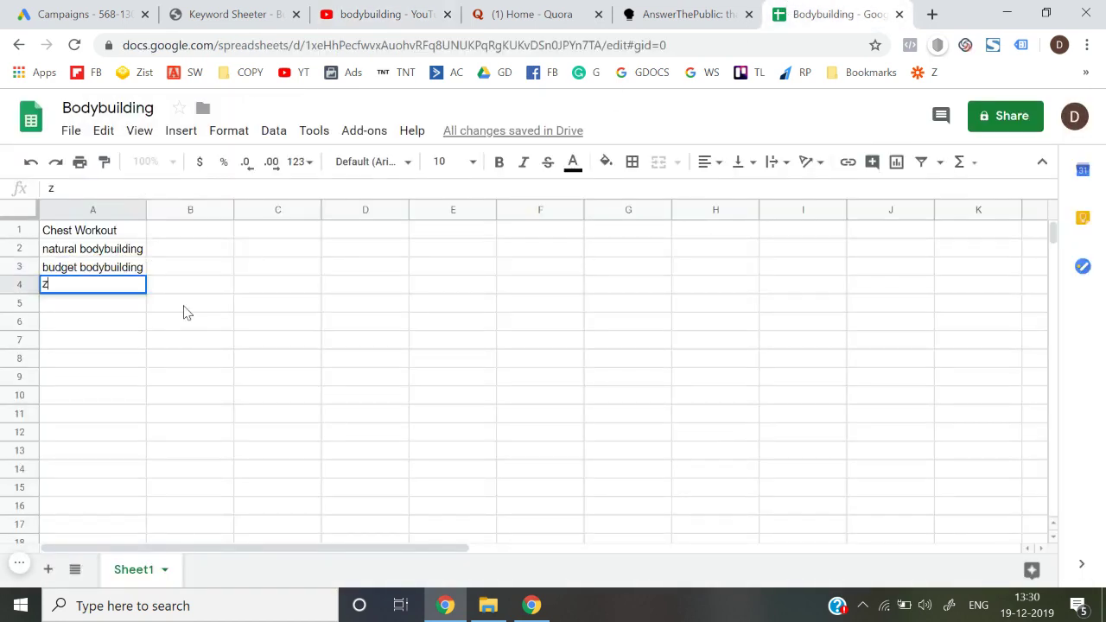
key(BackSpace)
text(Eating for )
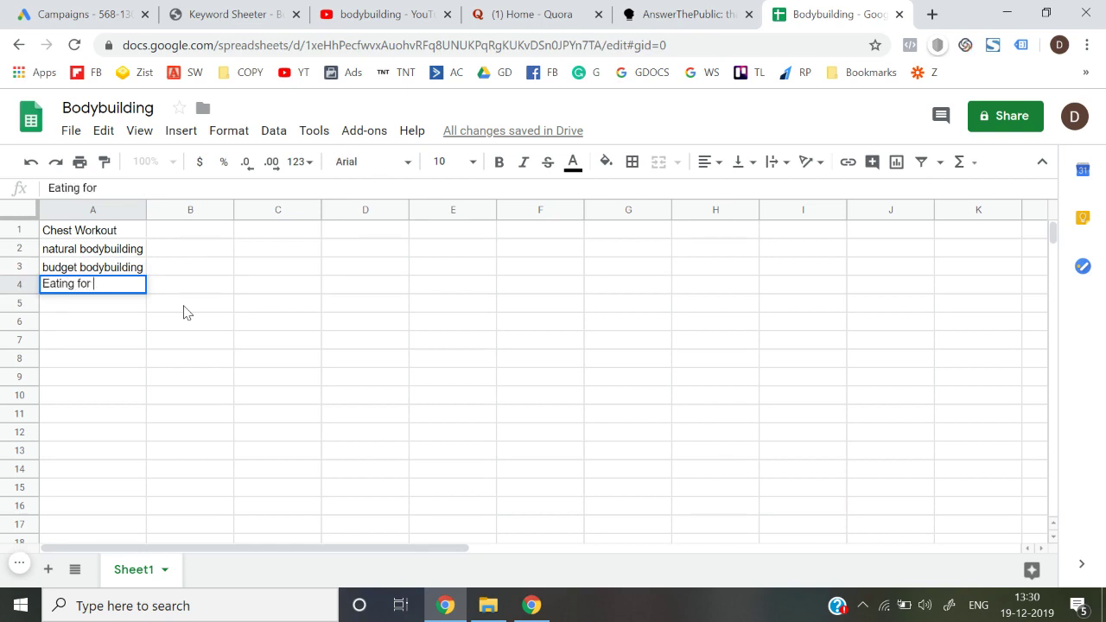
text(bodybuilding)
key(Return)
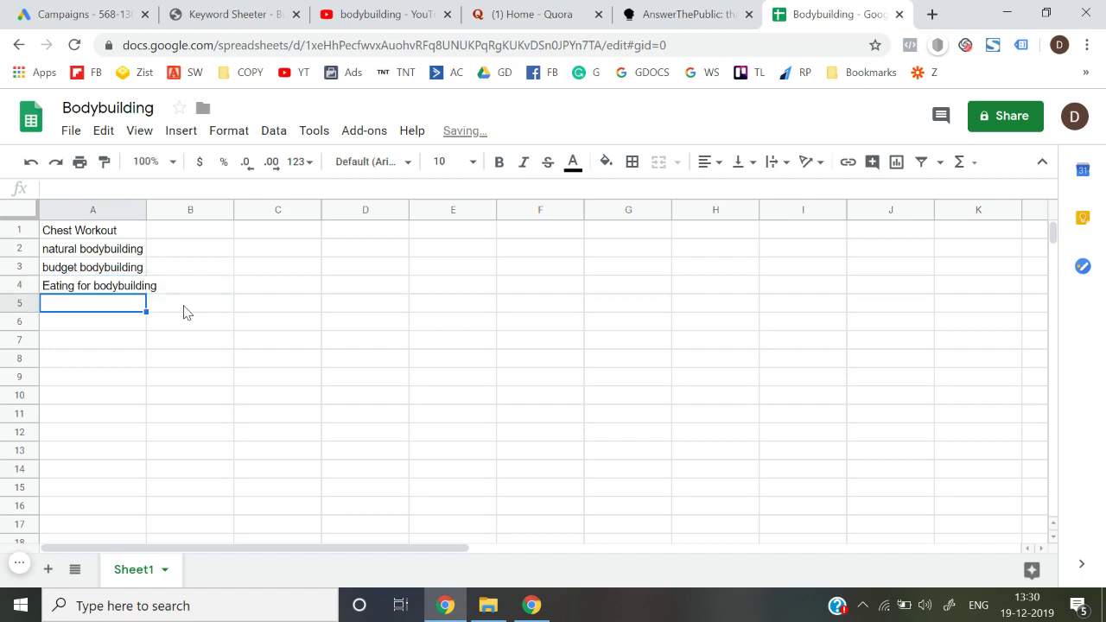
double_click(144, 212)
Review the collected topics in column A one by one, starting from cell A1 down to A3
key(Up)
key(Up)
key(Up)
key(Up)
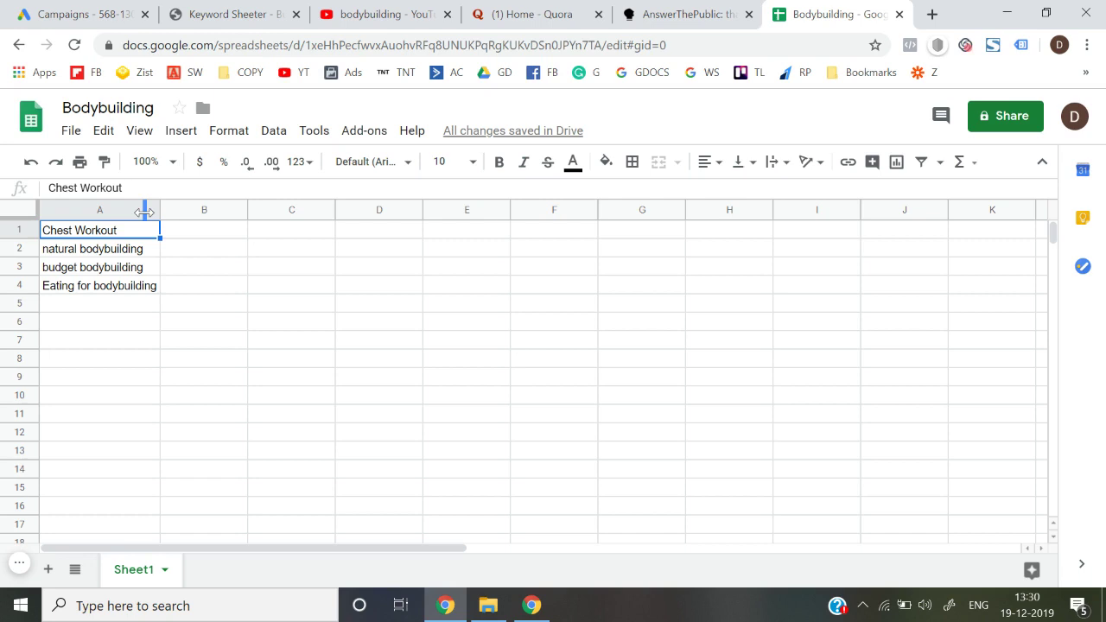
key(Down)
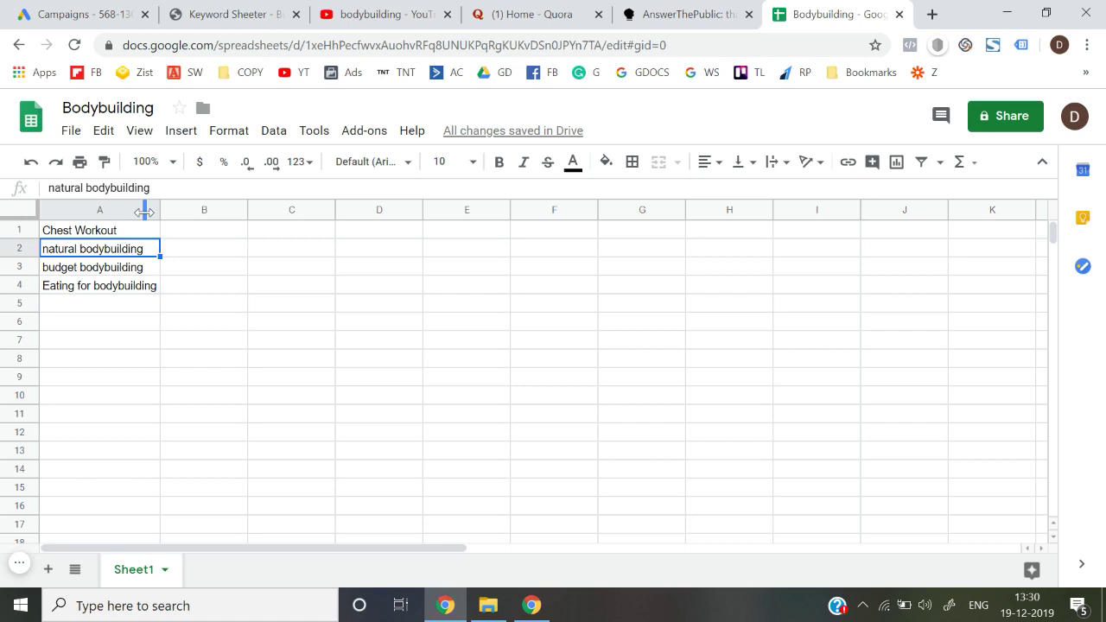
key(Down)
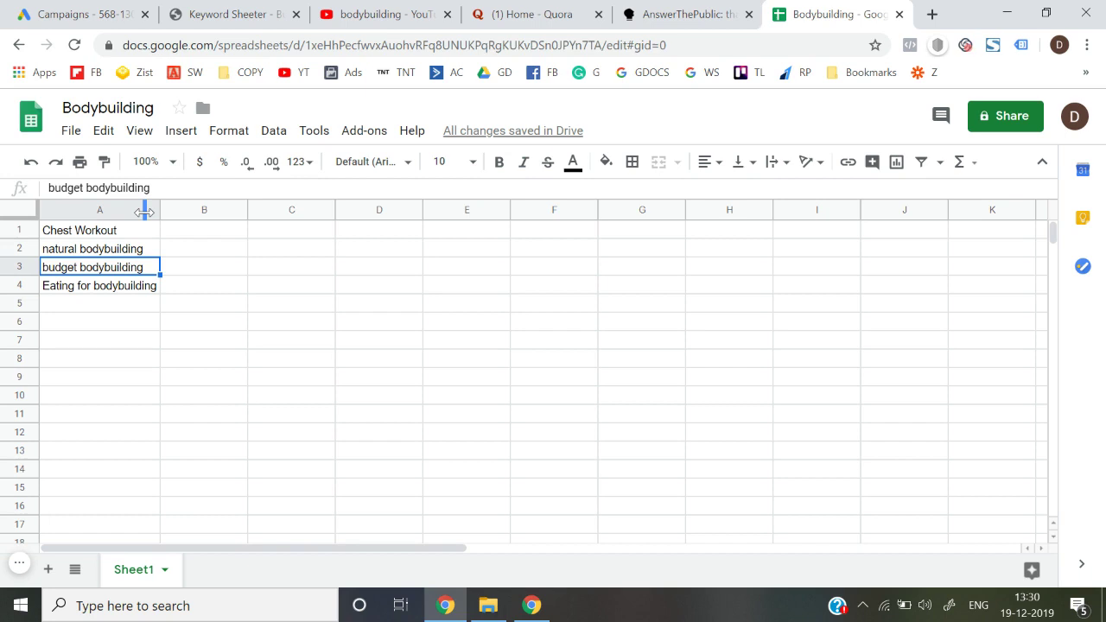
key(Down)
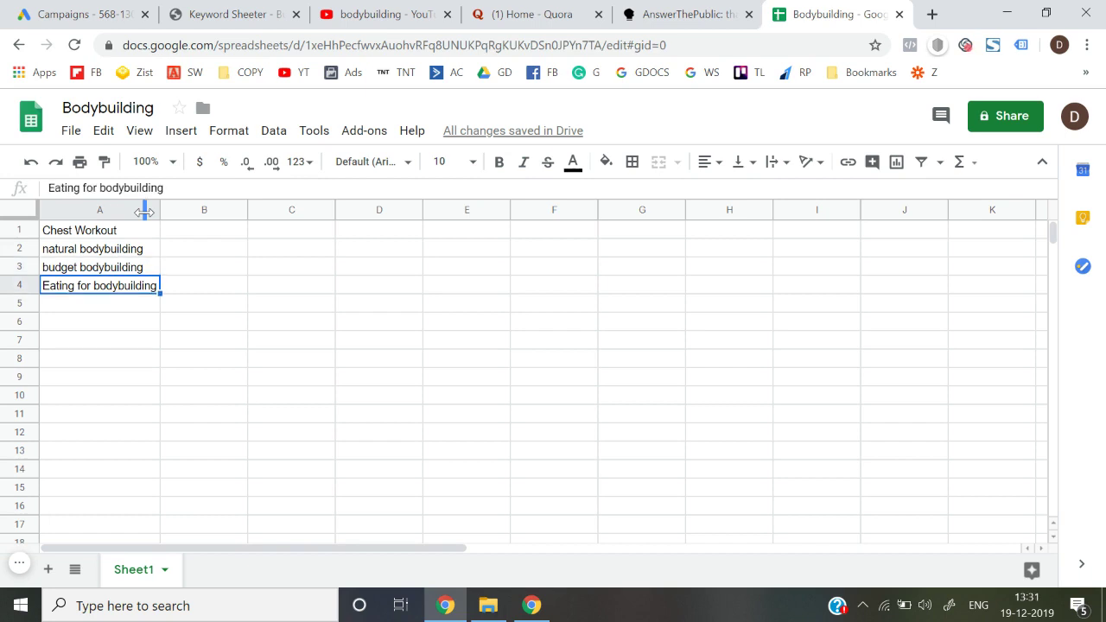
key(shift+Up)
key(shift+Up)
key(shift+Up)
key(Down)
key(Up)
key(ctrl+Right)
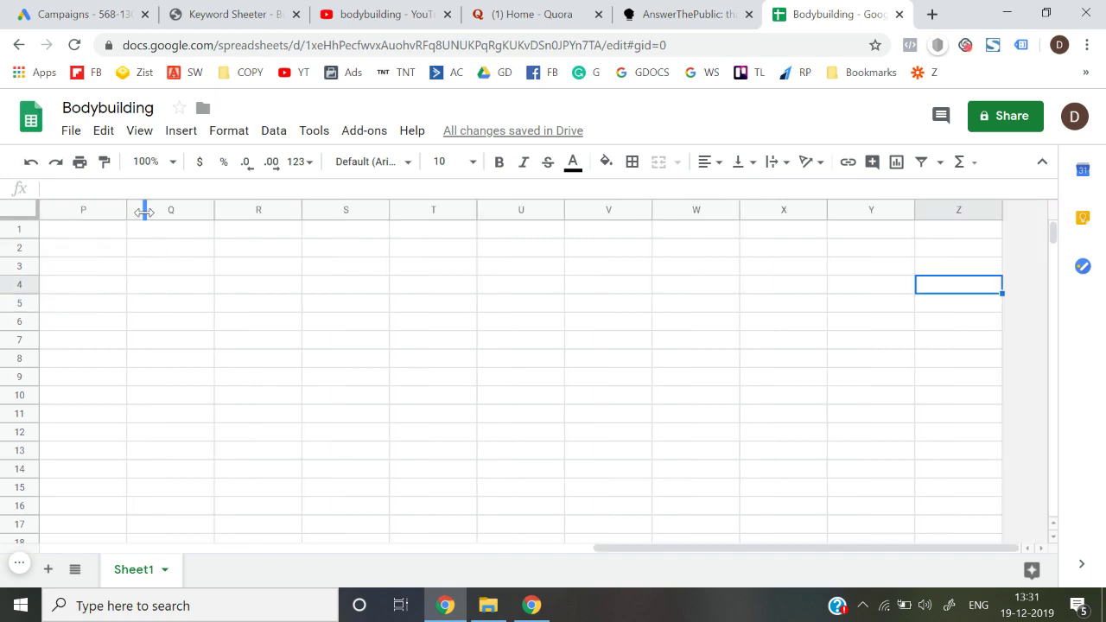
key(ctrl+Left)
key(Up)
key(Up)
key(Up)
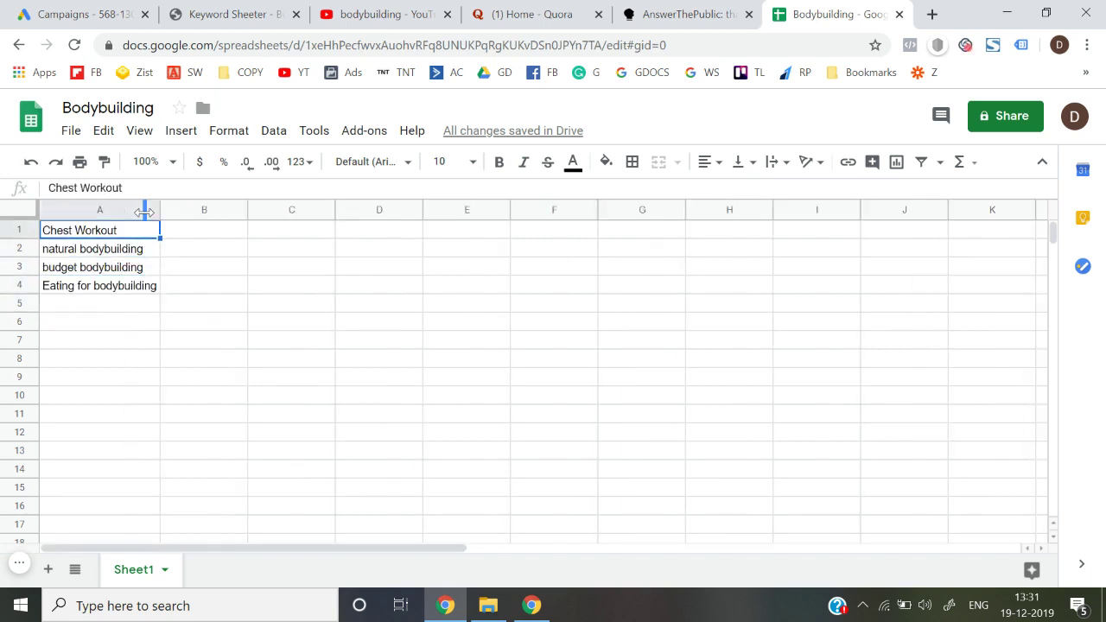
key(shift+Down)
key(shift+Down)
key(shift+Down)
key(Up)
key(shift+Down)
key(shift+Down)
key(shift+Down)
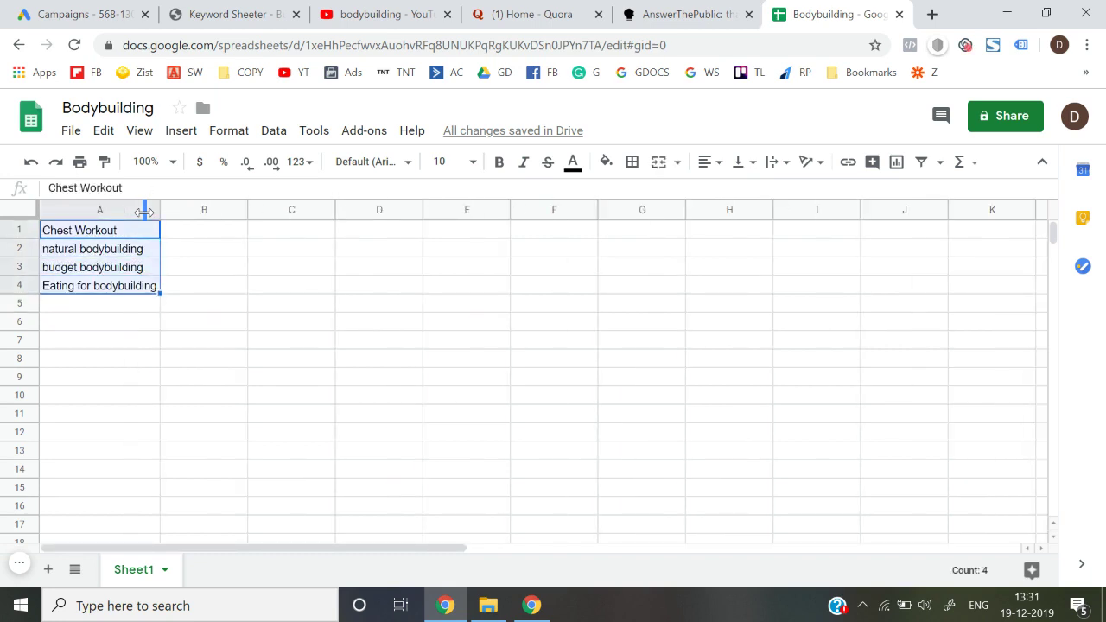
key(Down)
key(Down)
key(Down)
key(Down)
key(Up)
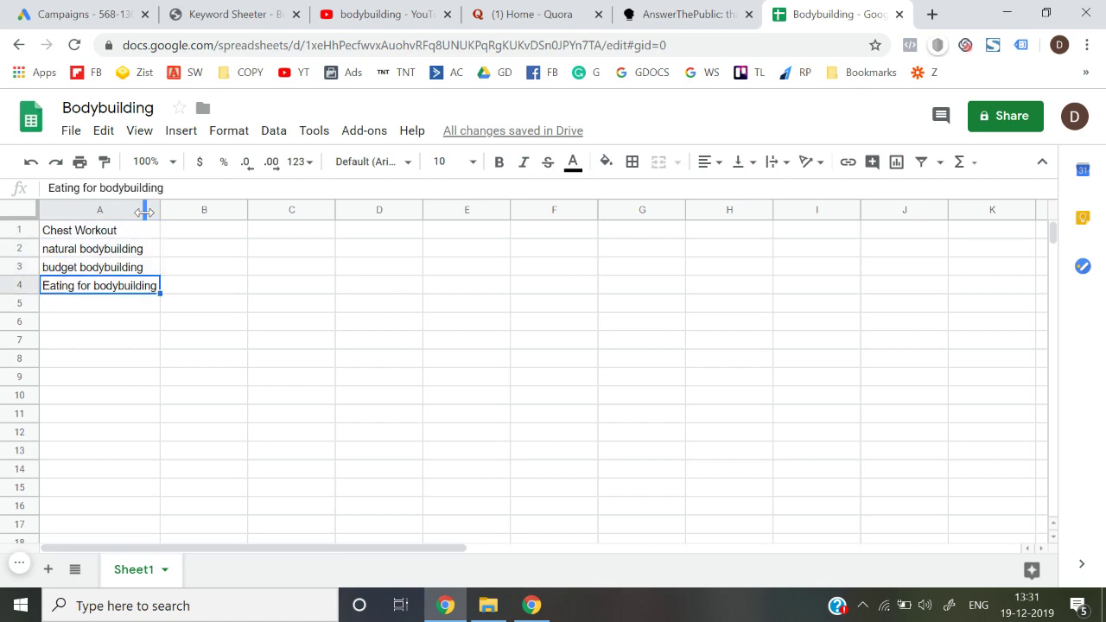
key(shift+Up)
key(shift+Up)
key(shift+Up)
key(Down)
key(Up)
key(shift+Up)
key(shift+Up)
key(shift+Up)
key(Down)
key(Up)
key(shift+Up)
key(shift+Up)
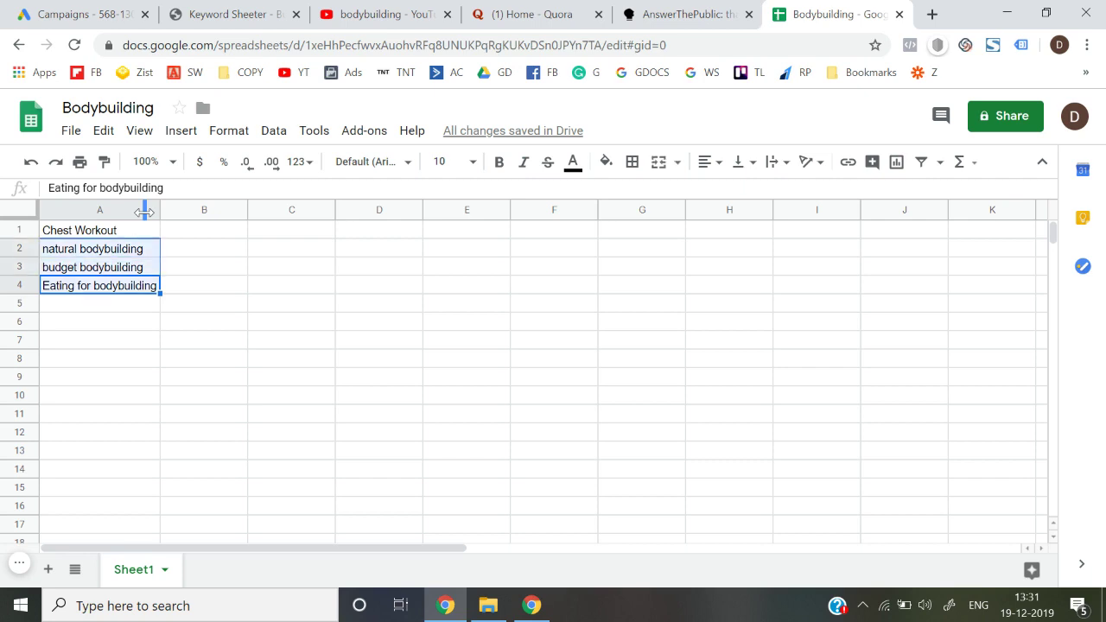
key(shift+Up)
key(Down)
key(Up)
key(shift+Up)
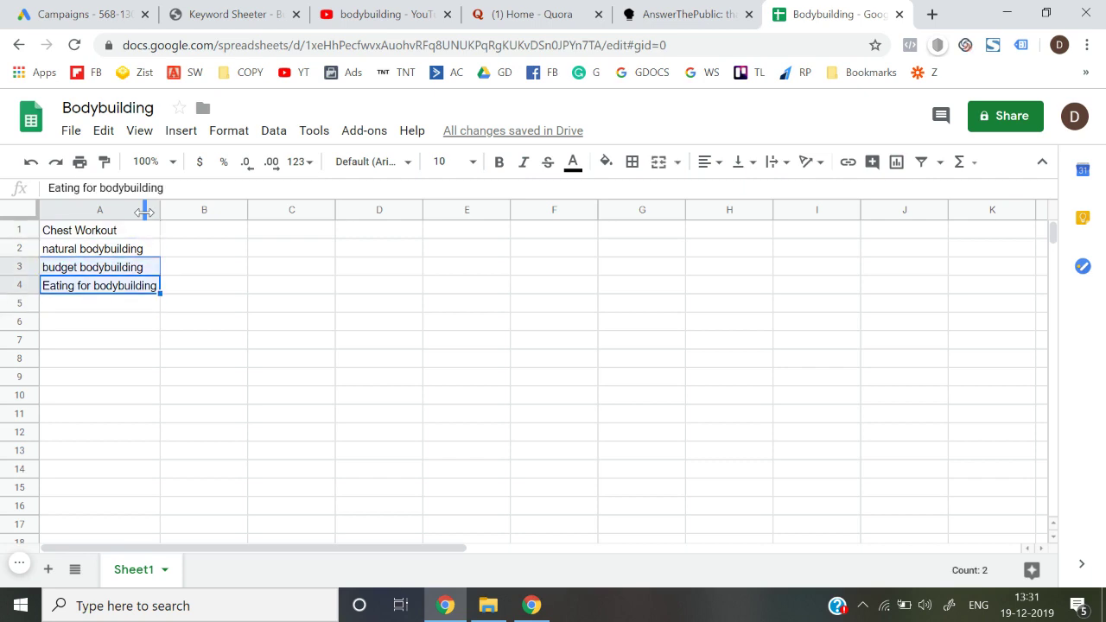
key(shift+Up)
key(shift+Up)
key(Down)
key(Up)
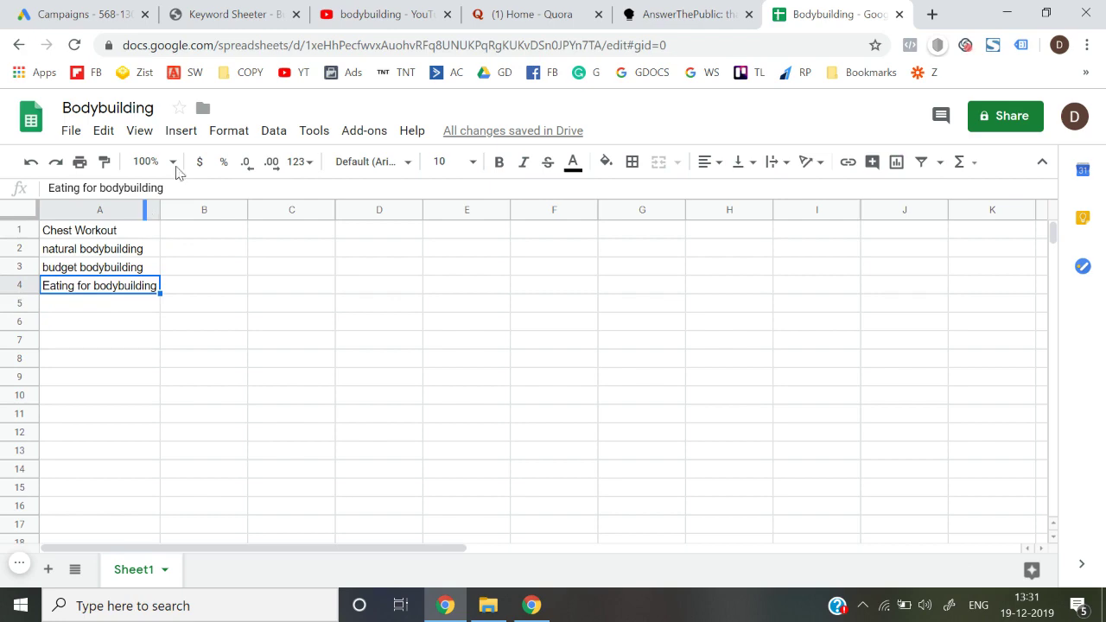
Return to YouTube and examine the remaining results for "bodybuilding" for further topic ideas
click(427, 12)
scroll(367, 428, down, 3)
scroll(367, 429, down, 5)
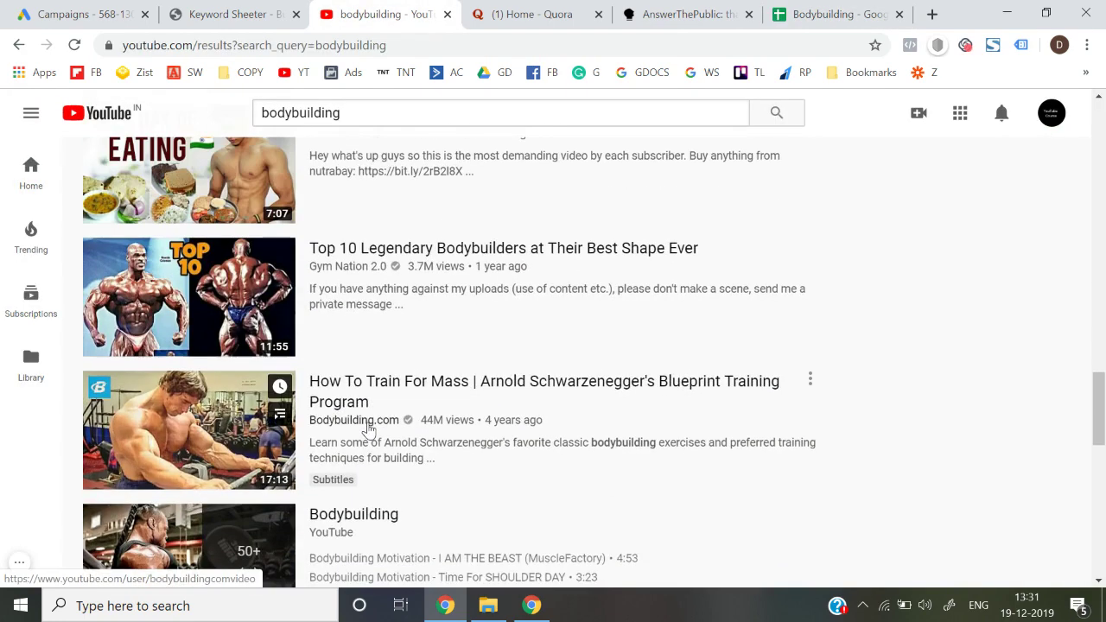
scroll(369, 429, down, 6)
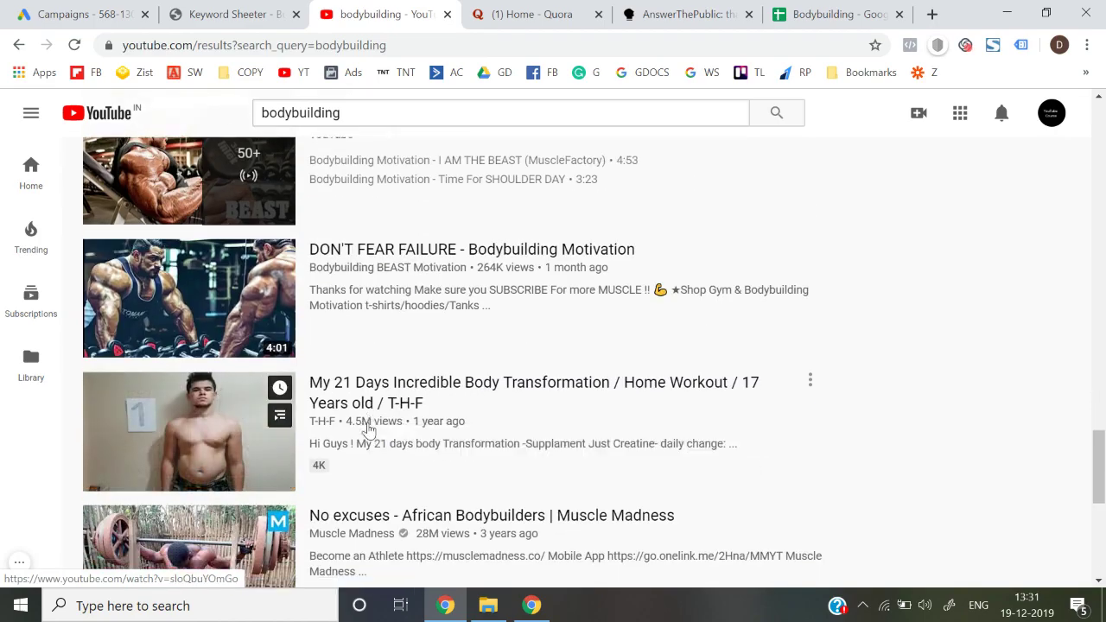
key(Home)
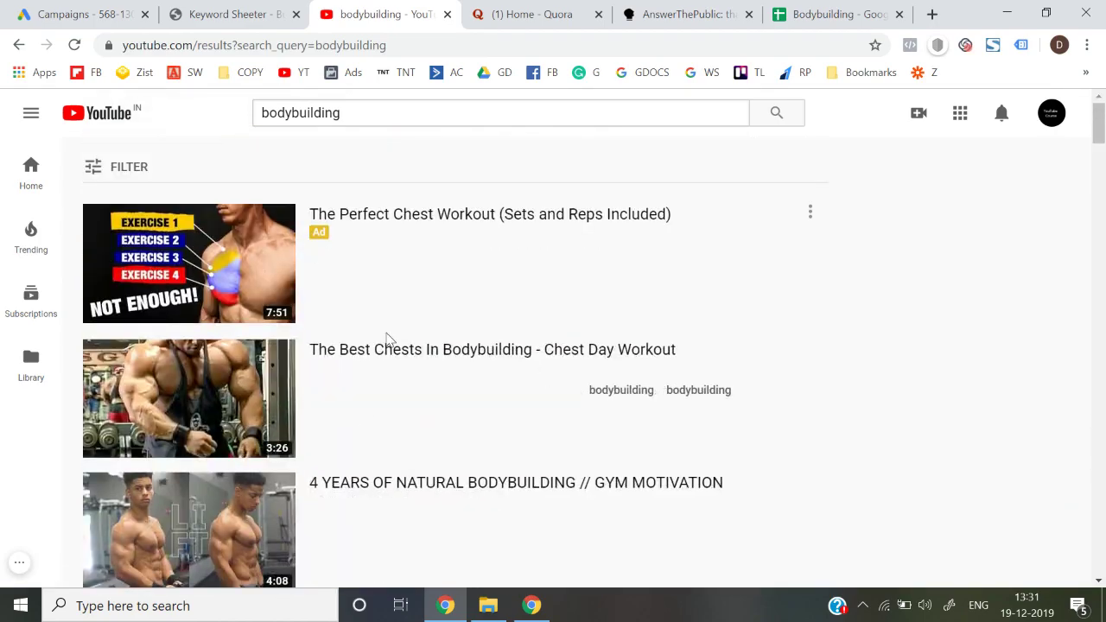
scroll(385, 338, down, 3)
scroll(442, 309, up, 3)
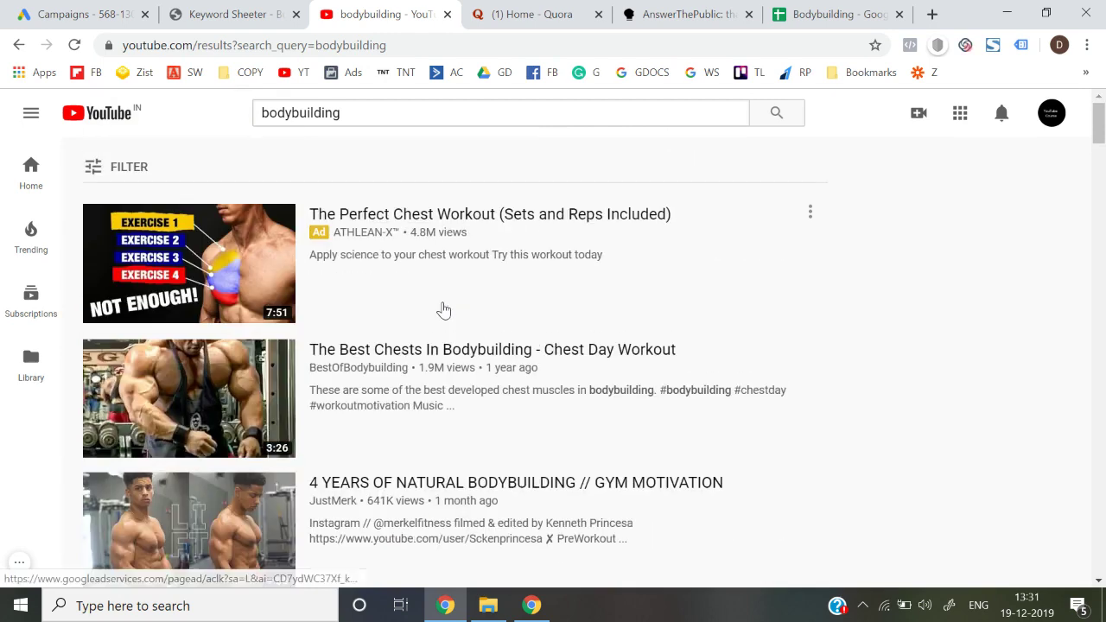
Search YouTube for "bodybuilding india"
click(440, 117)
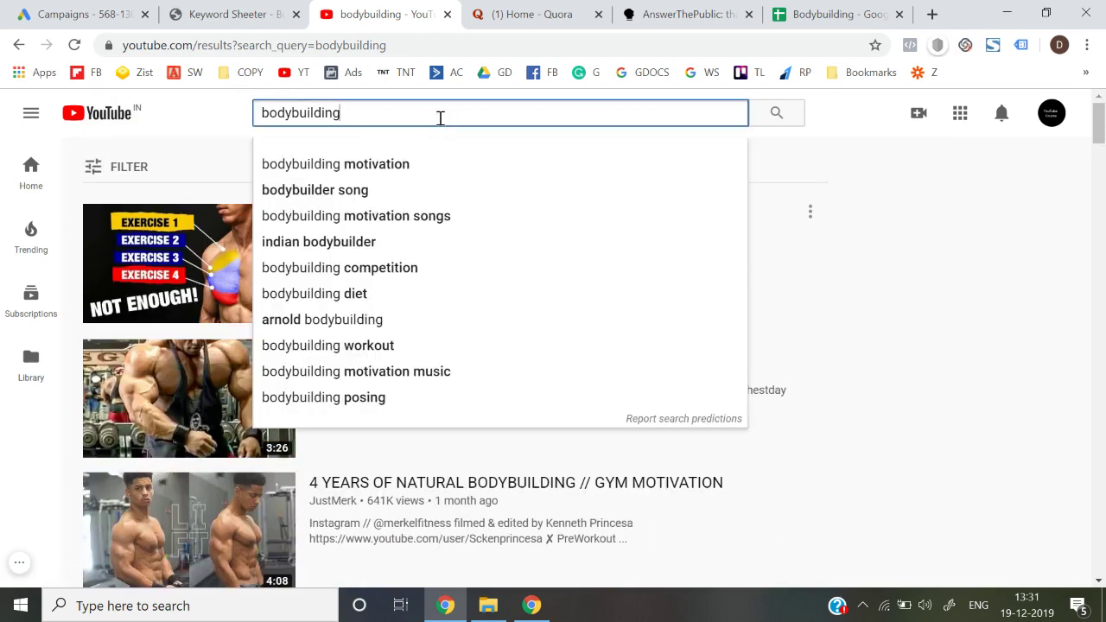
text(india)
key(Return)
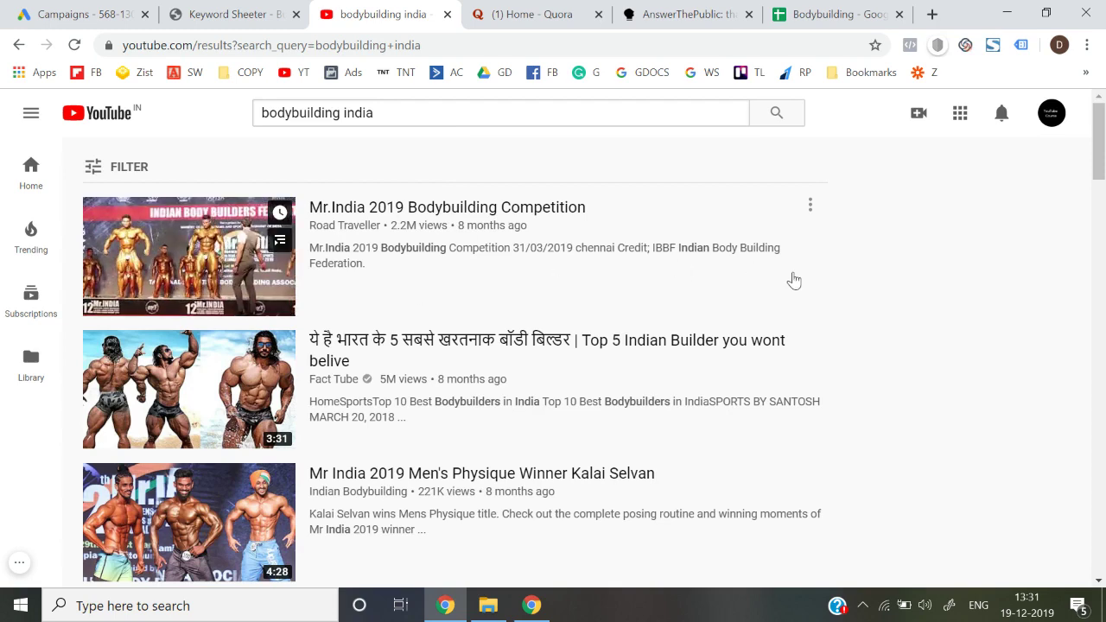
Open the "Full Day of Eating | Indian Bodybuilding Diet Plan" video, pause its playback and look through the suggested videos
scroll(792, 279, down, 1)
scroll(738, 419, down, 2)
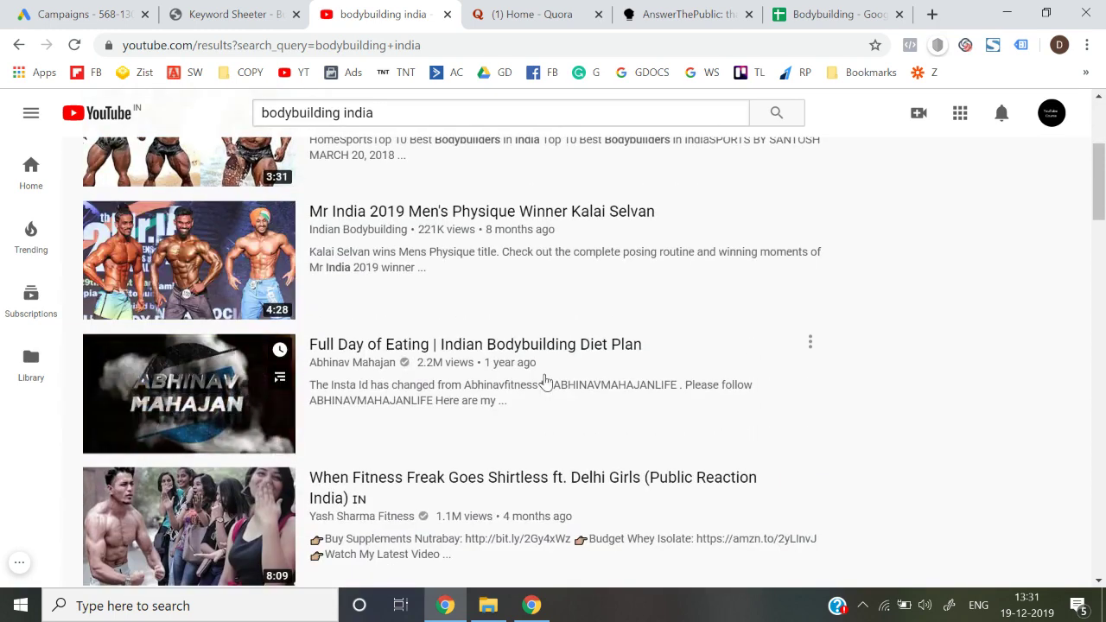
click(484, 349)
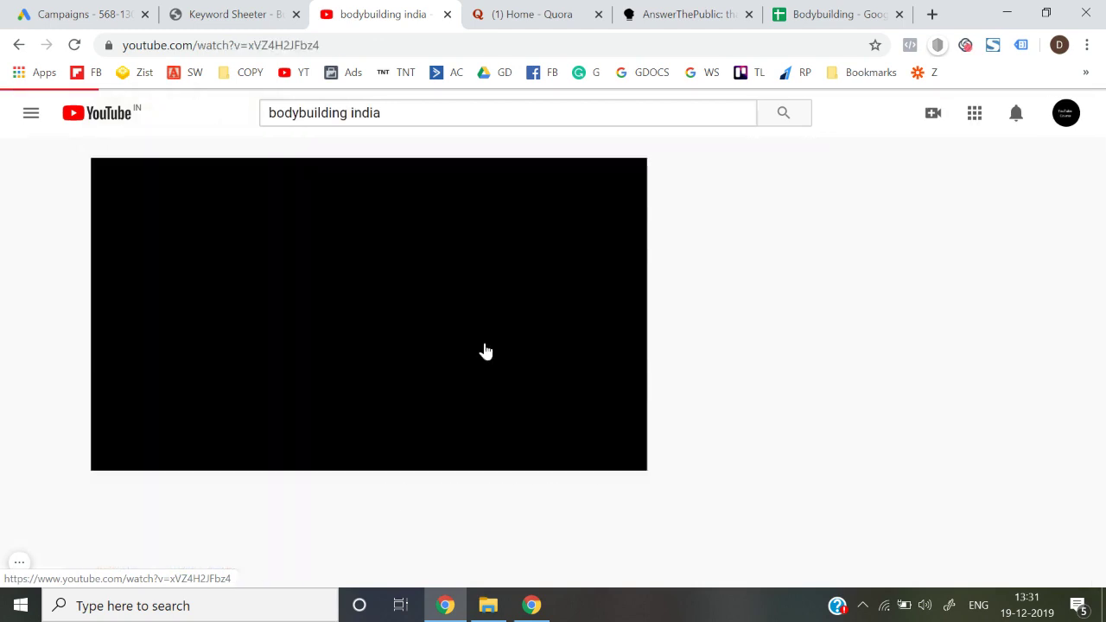
click(122, 458)
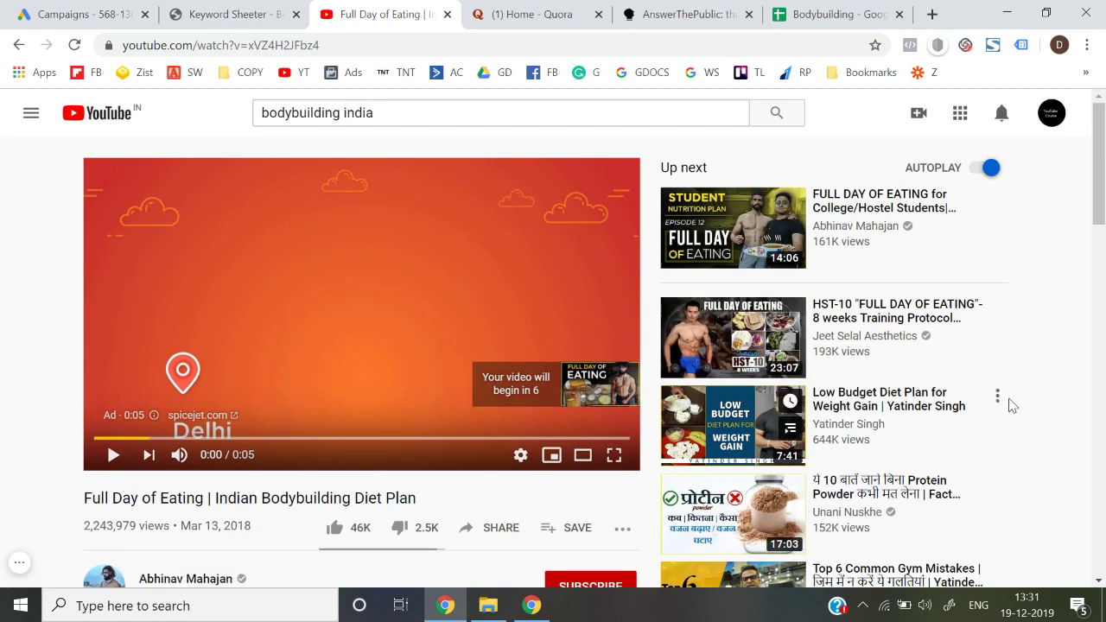
scroll(1011, 404, down, 1)
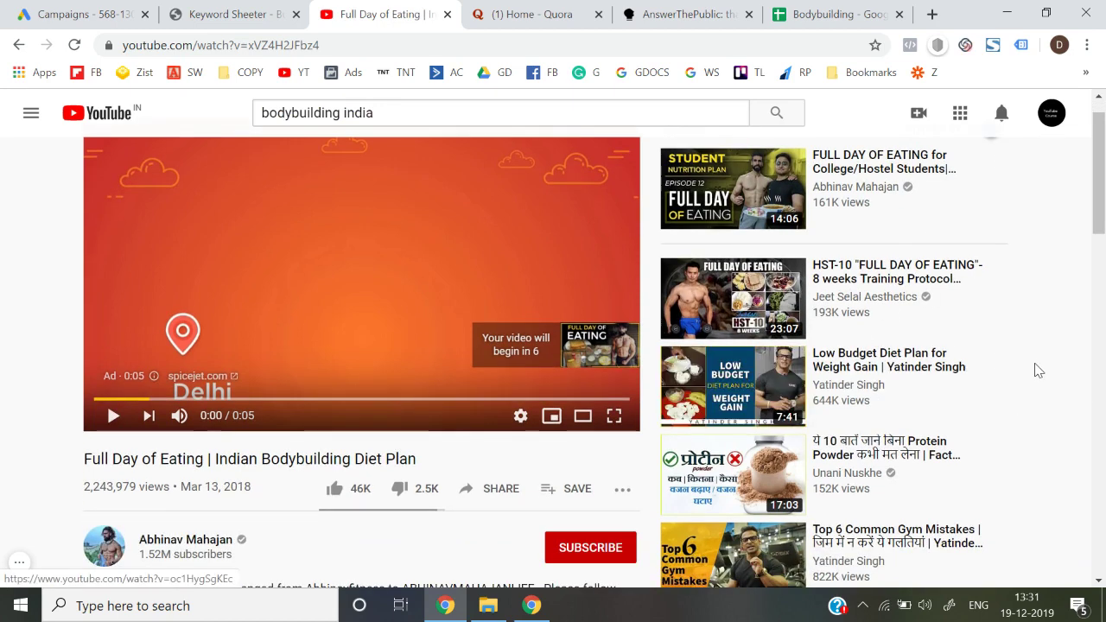
scroll(1037, 369, down, 1)
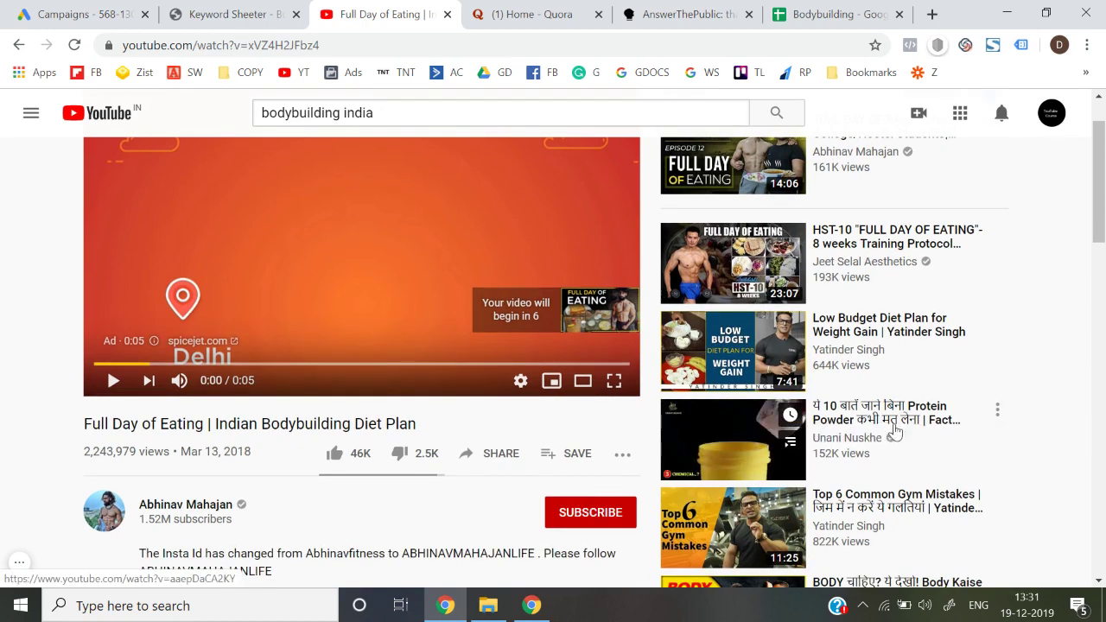
Enter "Protein" in cell A5 of the Bodybuilding spreadsheet
click(824, 8)
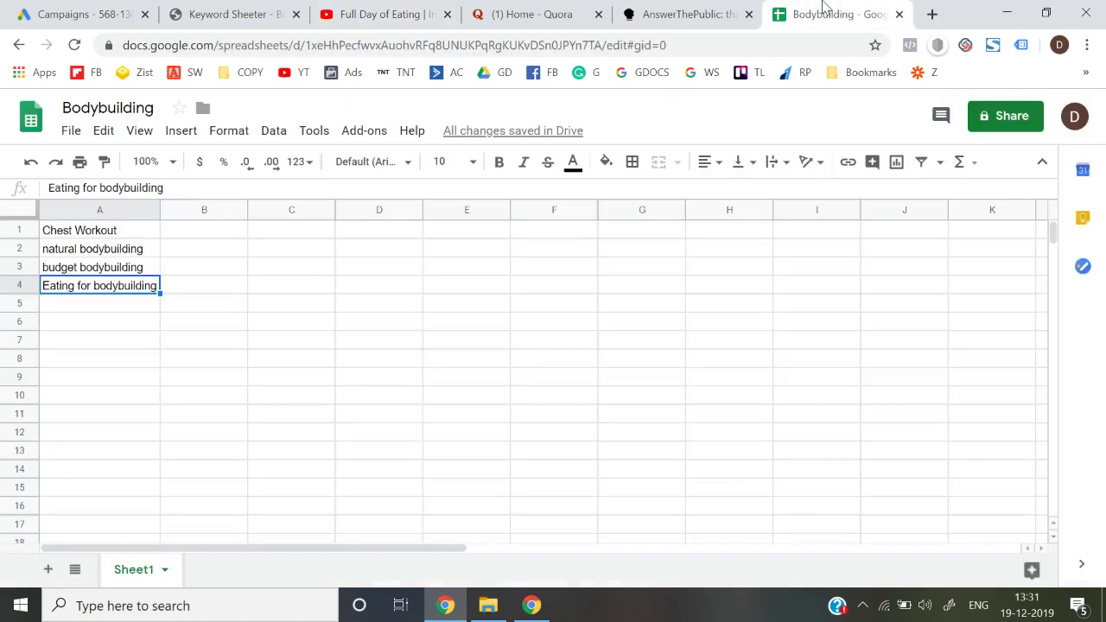
key(Down)
text(B)
key(Escape)
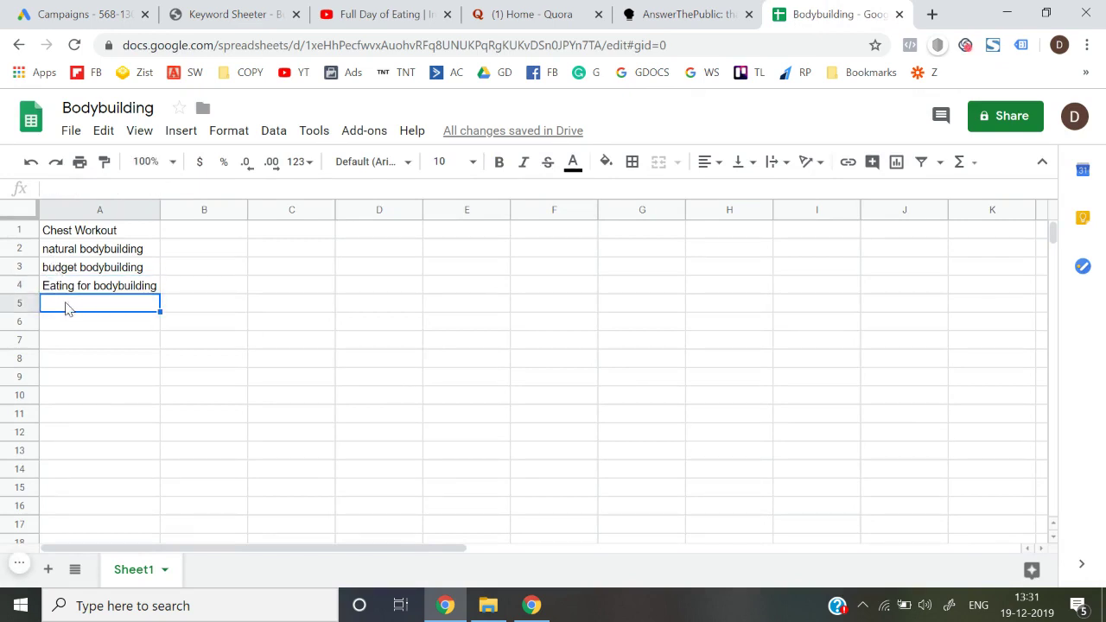
text(Protein)
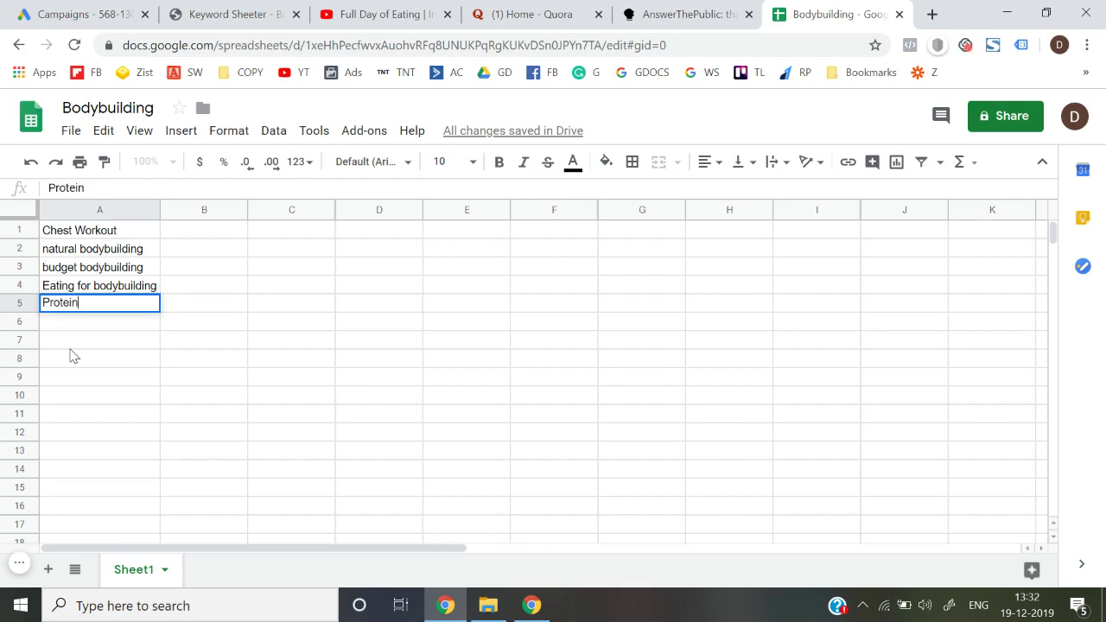
key(Return)
Check more of the suggested YouTube videos and enter "Gym mistakes" in cell A6 of the spreadsheet
click(380, 14)
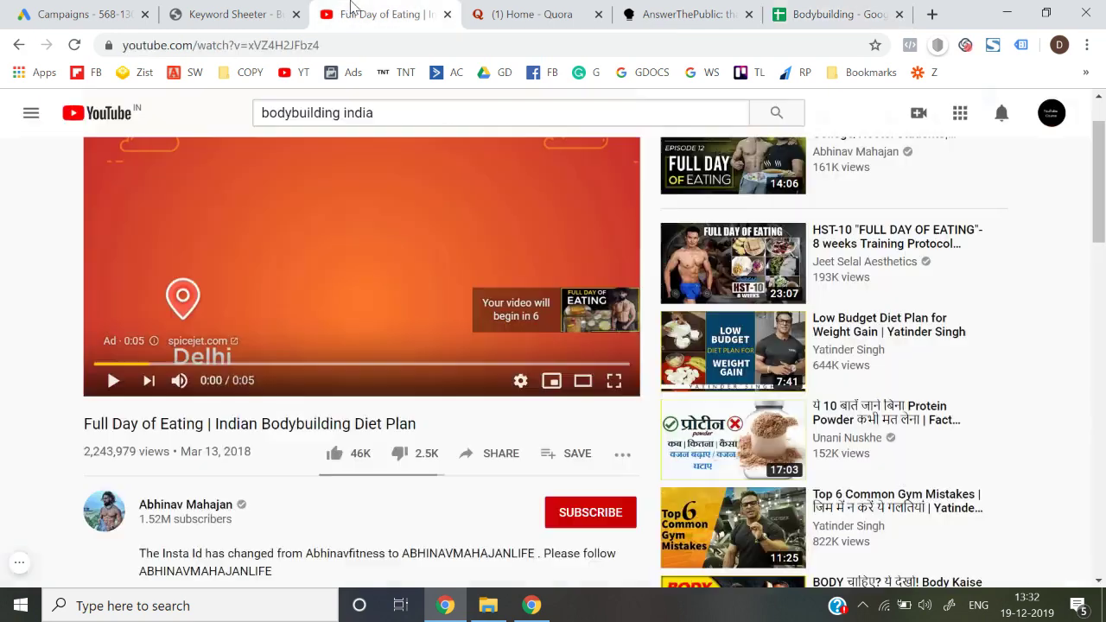
scroll(860, 296, down, 1)
scroll(1019, 381, down, 1)
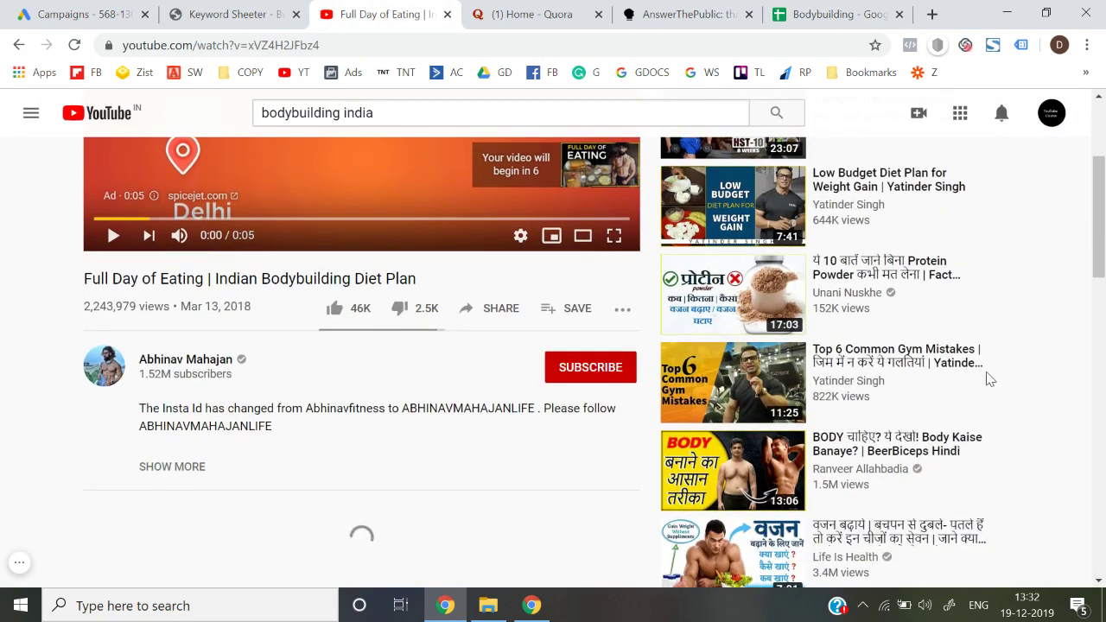
click(800, 9)
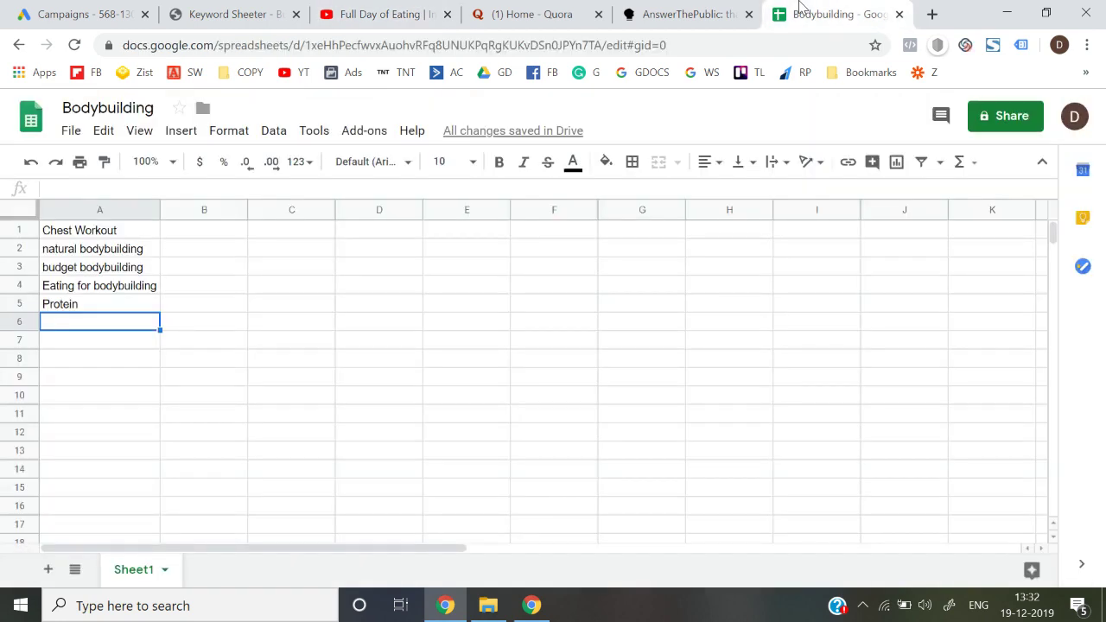
text(Gym mistakes)
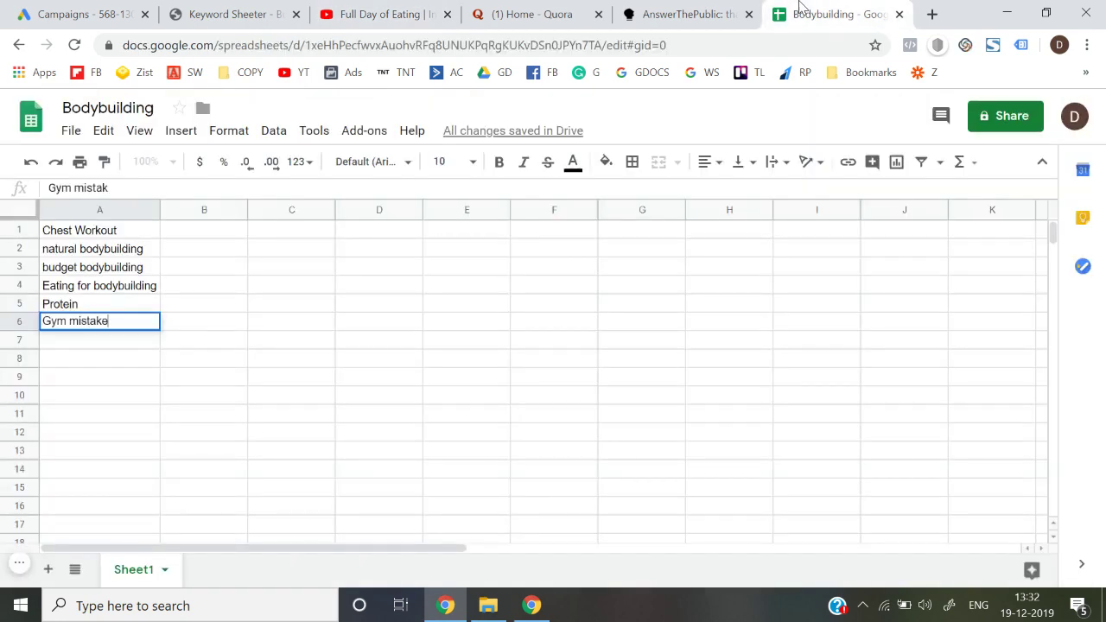
key(Return)
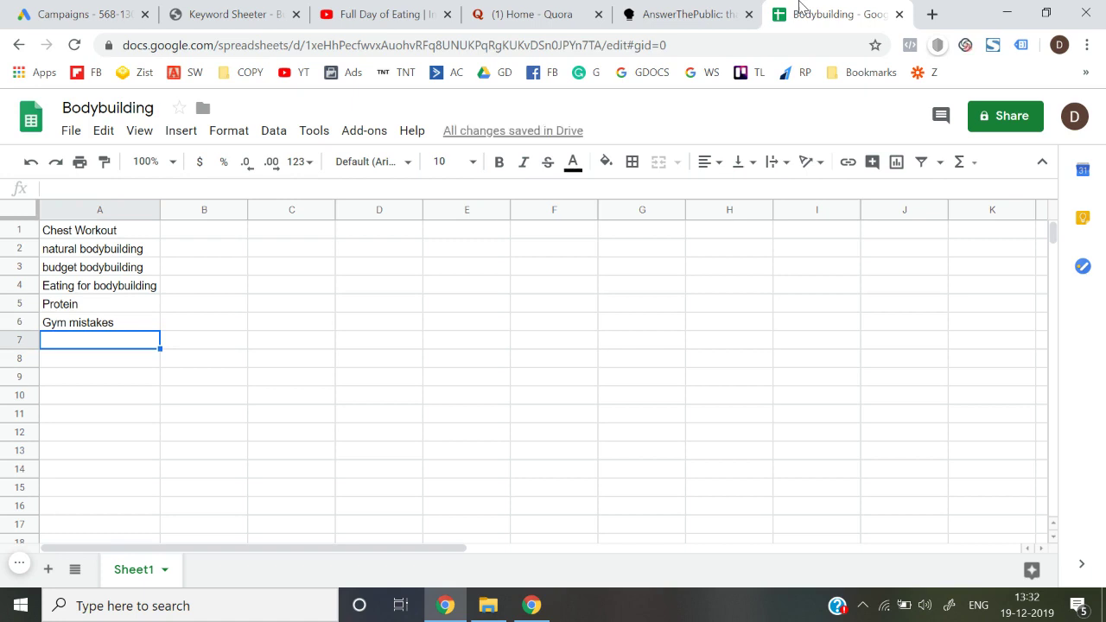
Select the collected topics in cells A1 to A6
key(Up)
key(shift+Up)
key(shift+Up)
key(shift+Up)
key(shift+Up)
key(shift+Up)
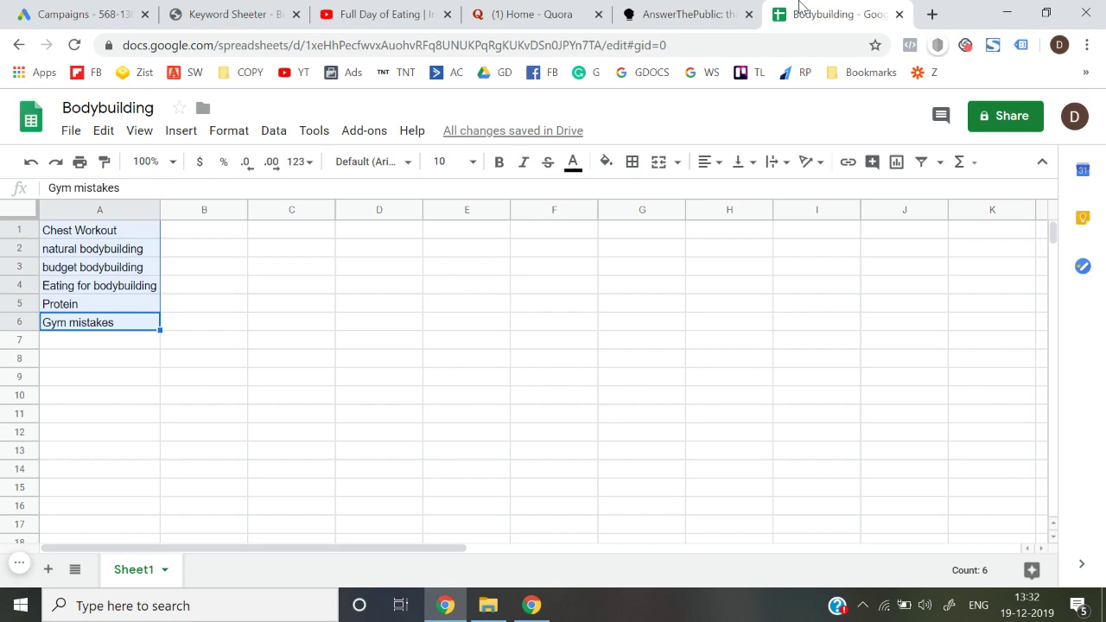
Check the further suggested YouTube videos and enter "How to build good body" in cell A7 of the spreadsheet
click(334, 12)
scroll(791, 298, down, 2)
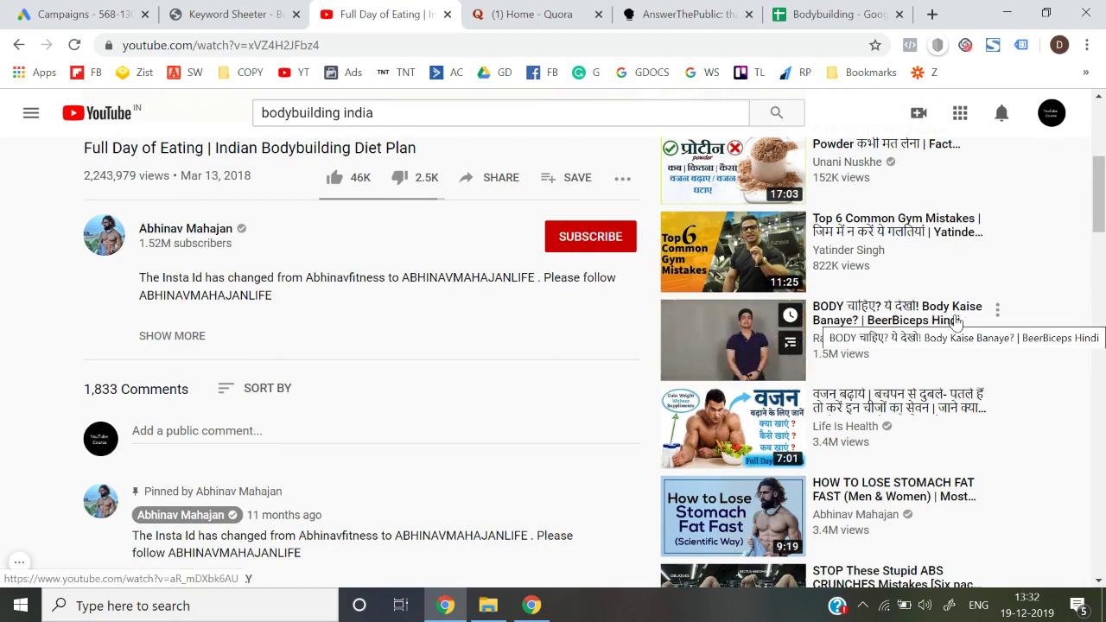
click(834, 10)
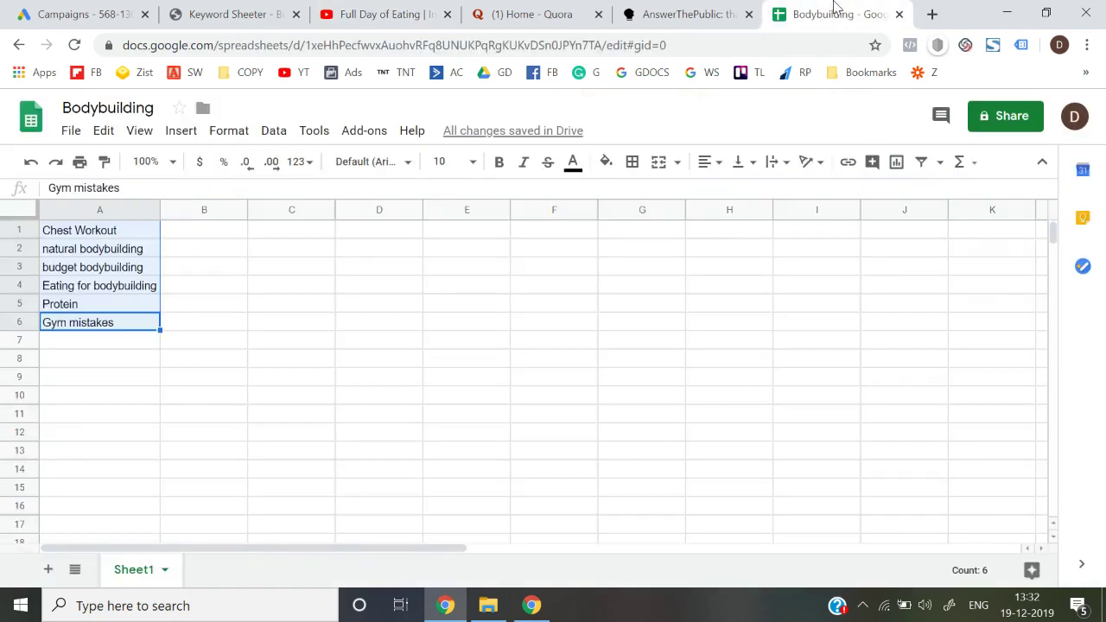
key(Down)
text(How t)
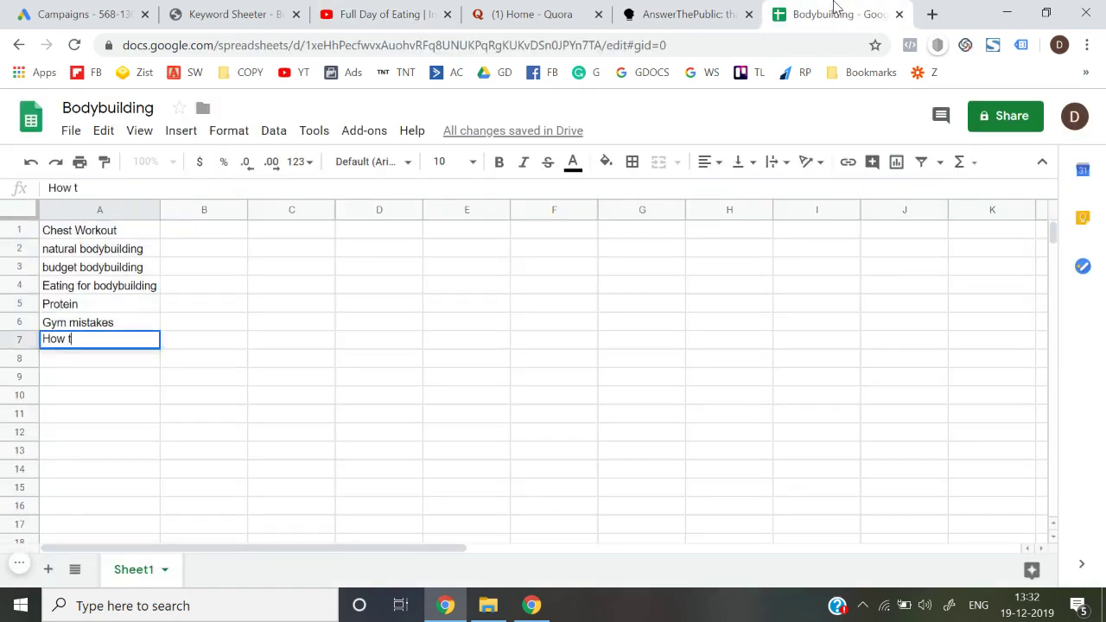
text(o grow)
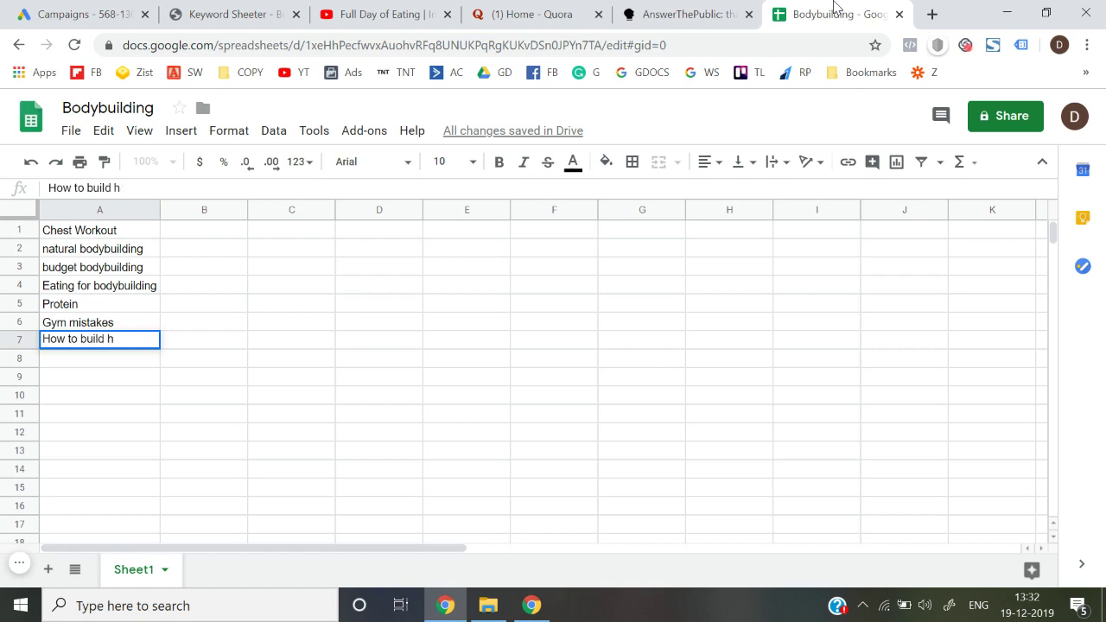
text(ood body)
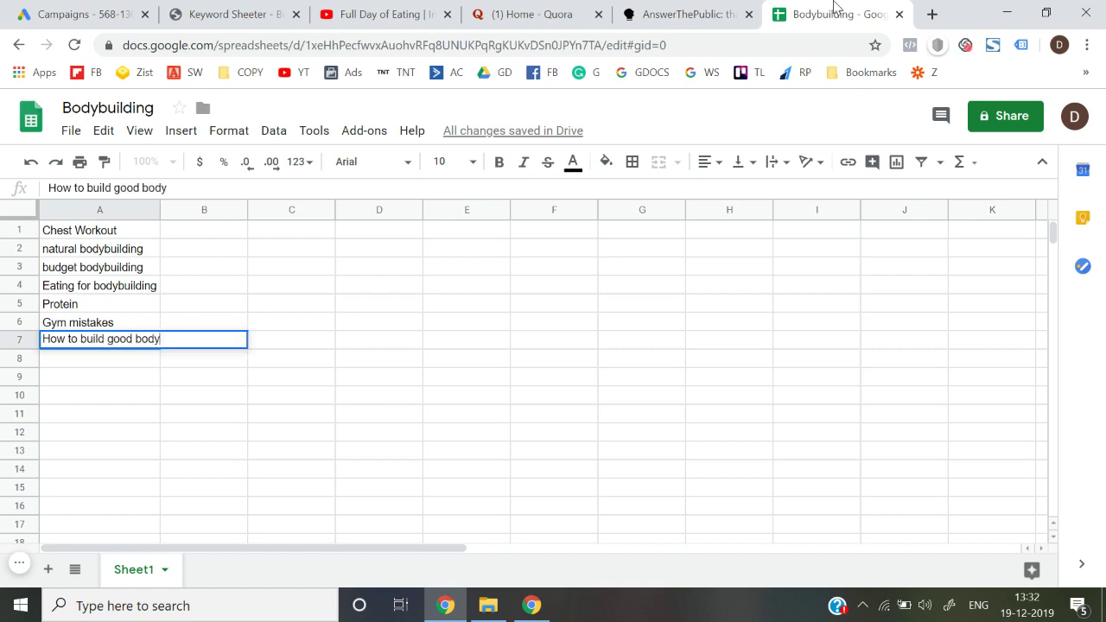
key(Return)
Check more of the suggested YouTube videos and enter "stomach fat" in cell A8 of the Bodybuilding spreadsheet
click(424, 9)
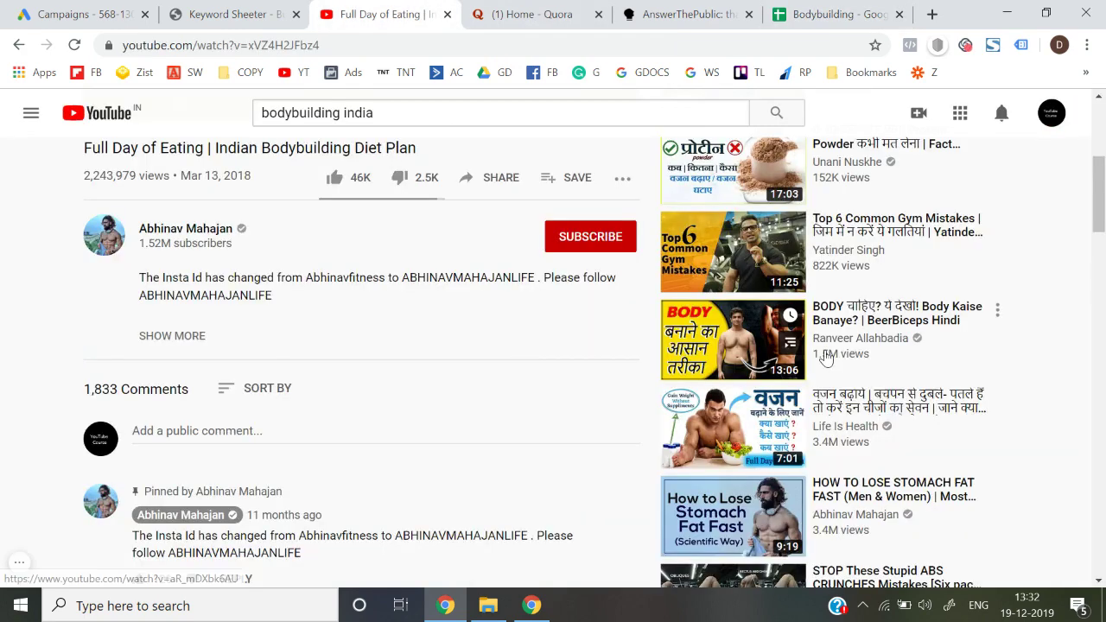
scroll(825, 350, down, 2)
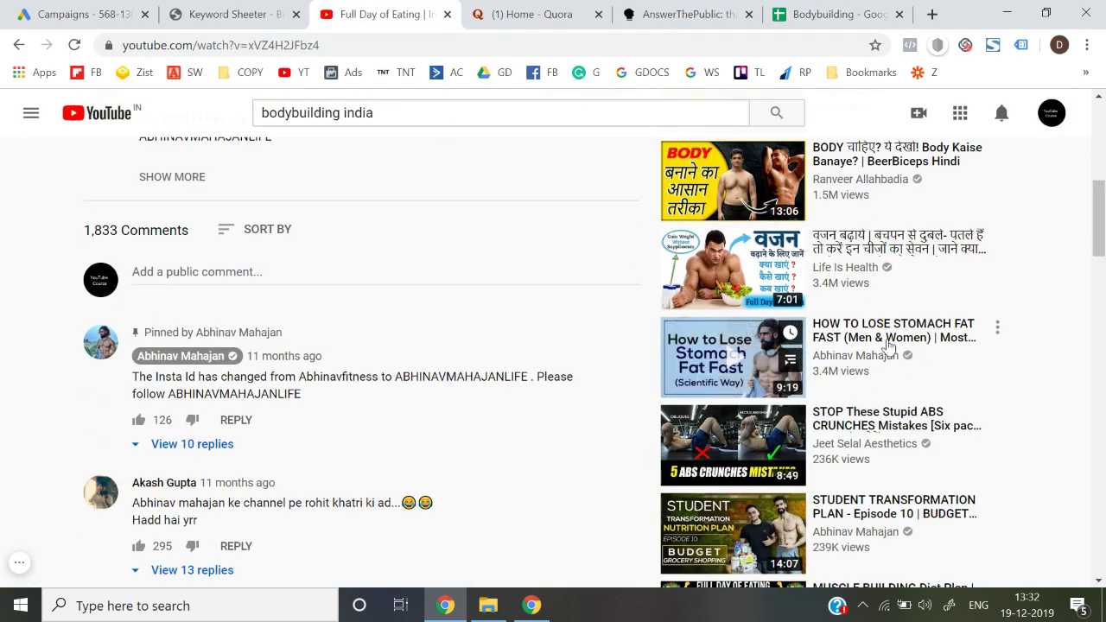
click(771, 9)
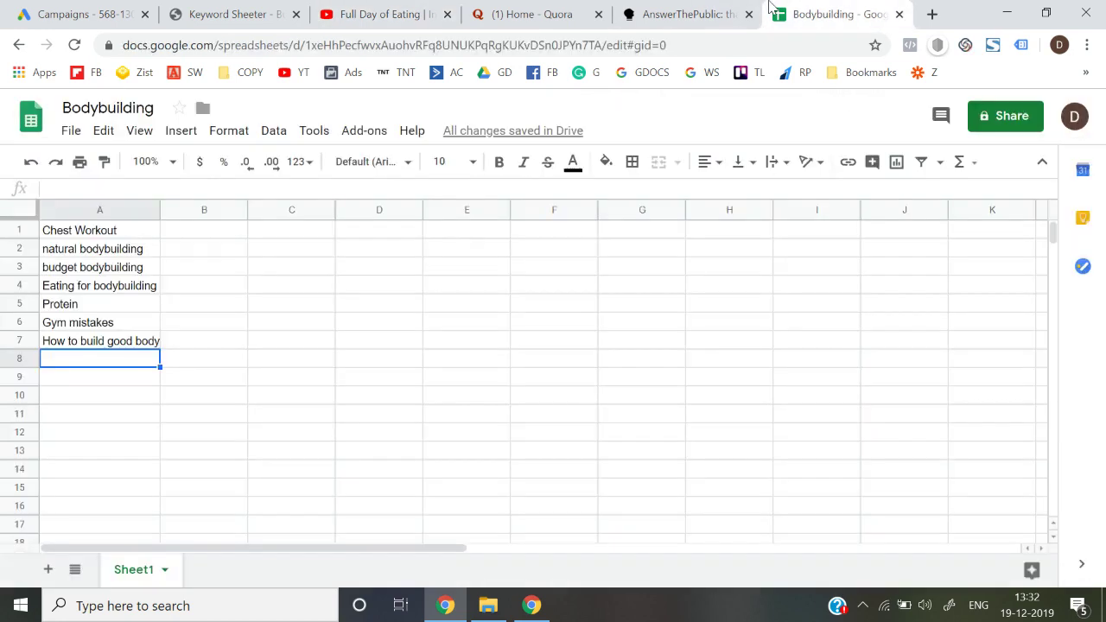
text(stomac)
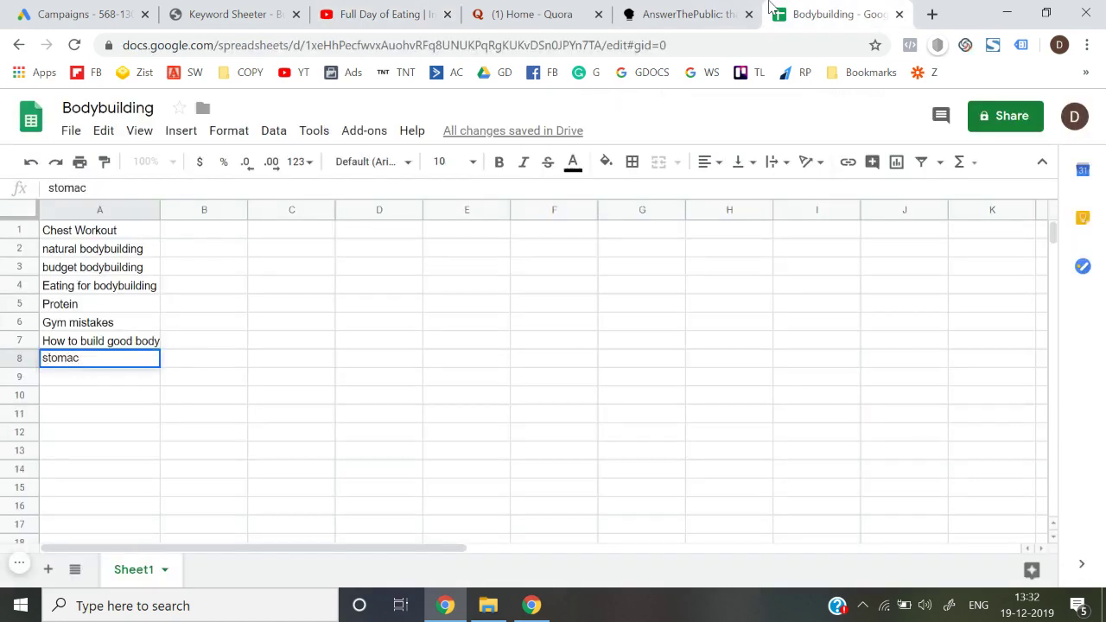
text(gh fat)
key(Return)
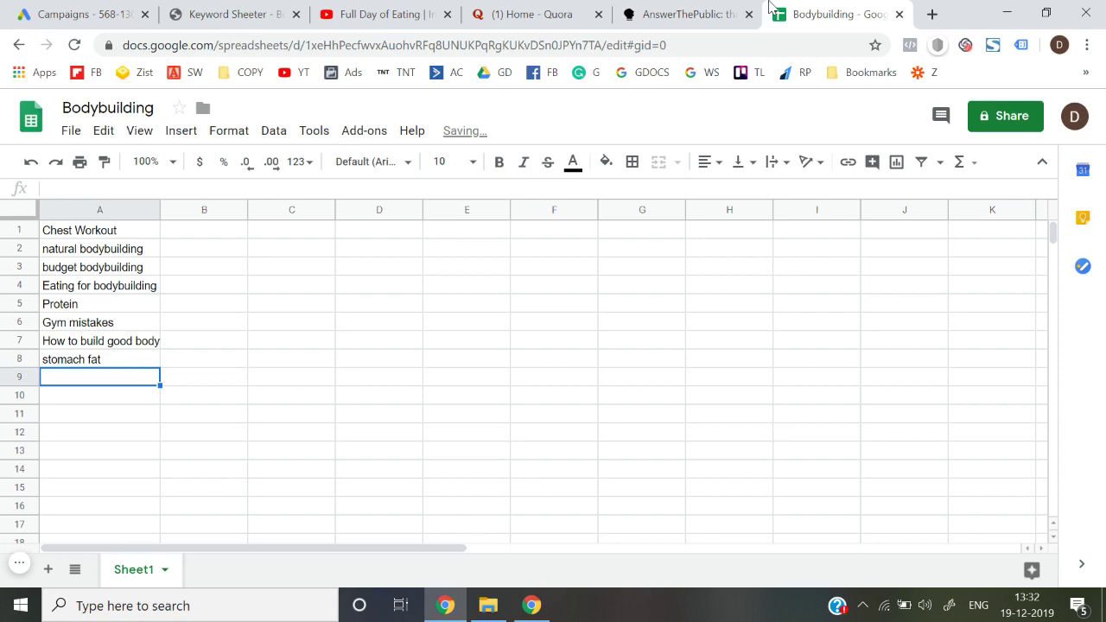
Open the suggested YouTube video "HOW TO LOSE STOMACH FAT FAST", pause it and go to its creator's channel
click(235, 10)
click(386, 8)
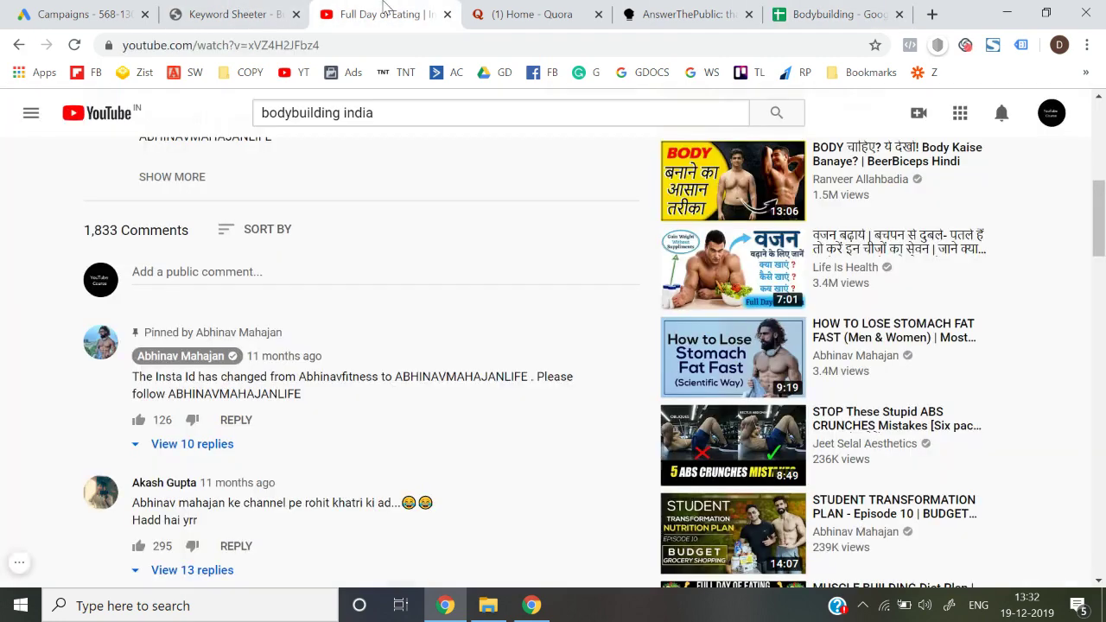
click(867, 353)
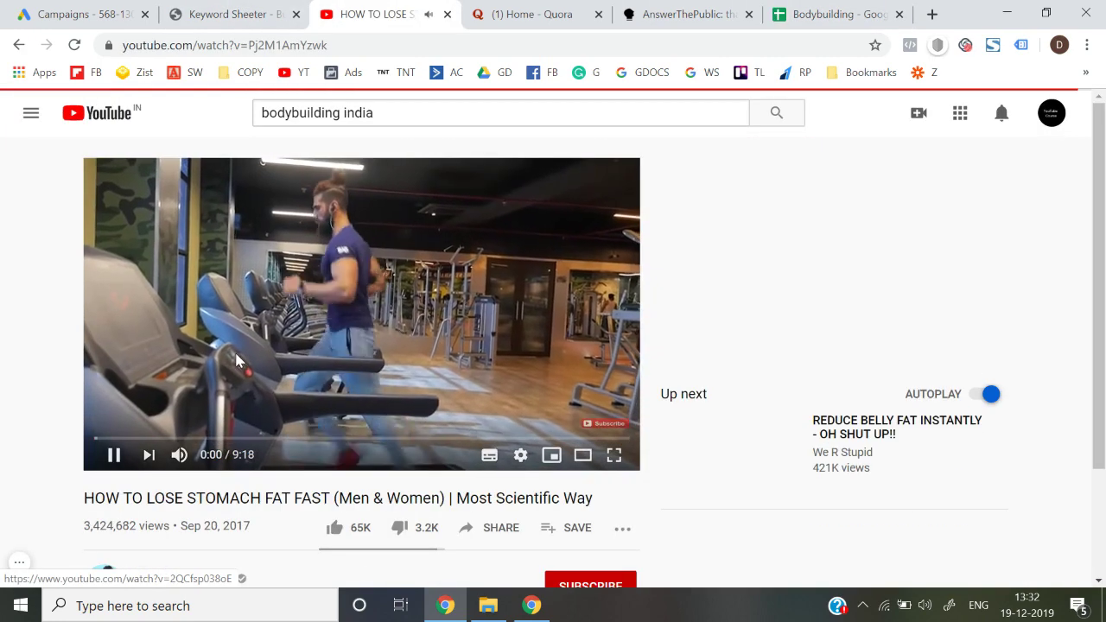
click(114, 454)
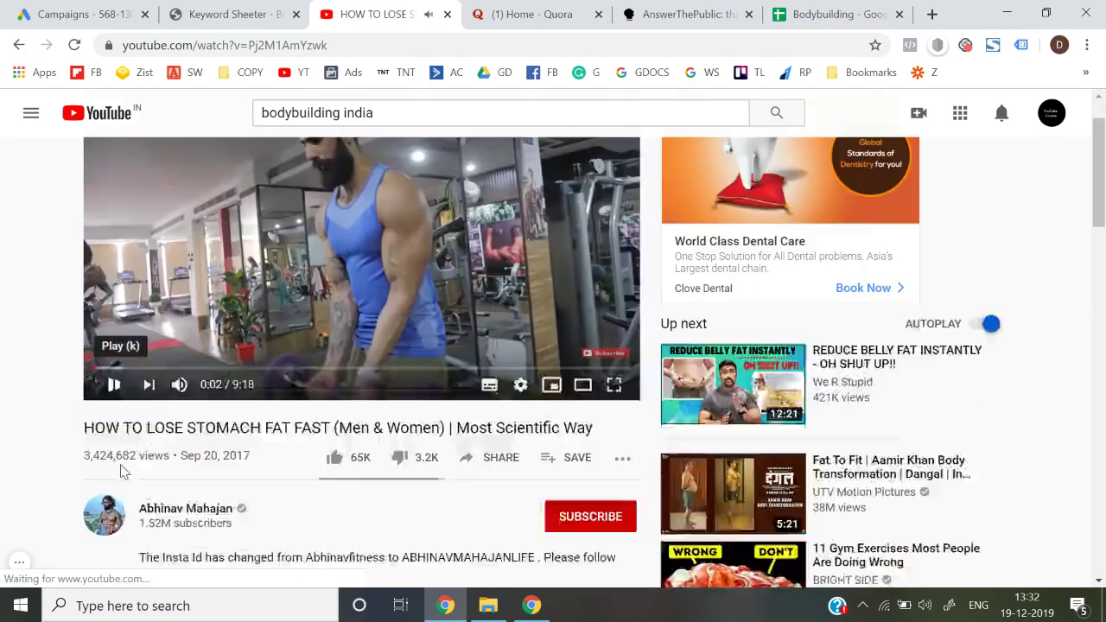
scroll(121, 473, down, 2)
click(184, 452)
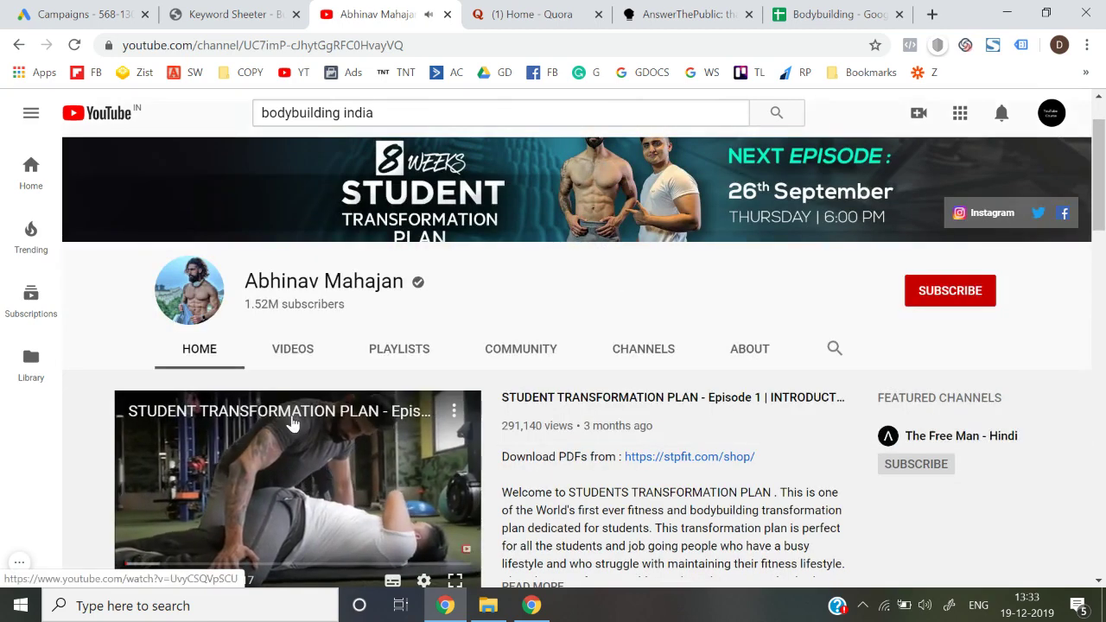
Show the channel's uploaded videos sorted by most popular
click(292, 423)
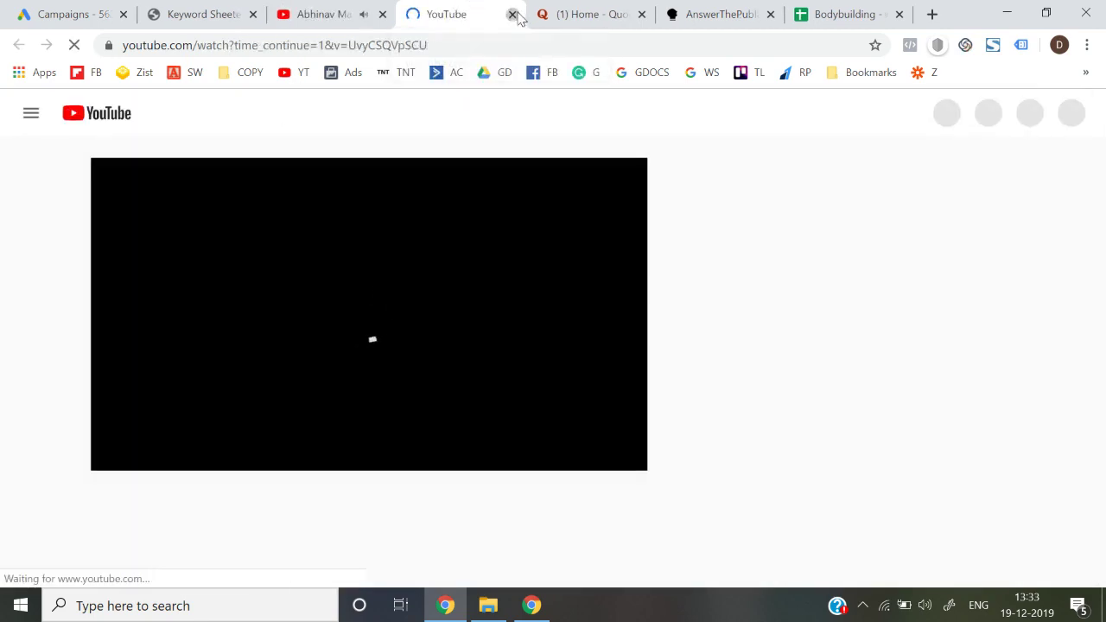
click(512, 15)
click(290, 358)
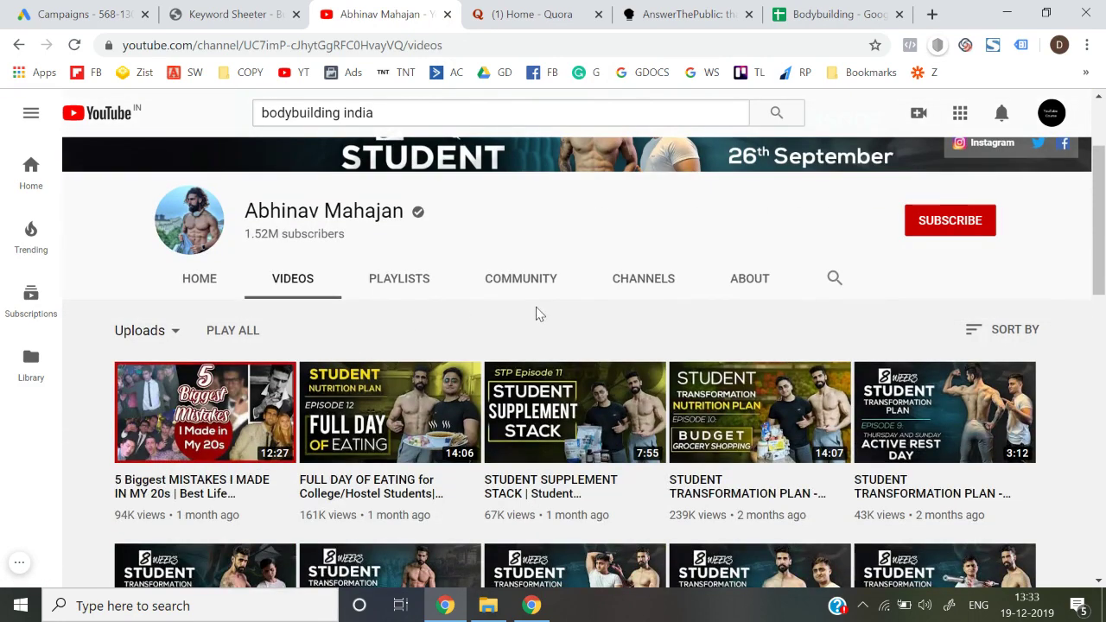
click(996, 332)
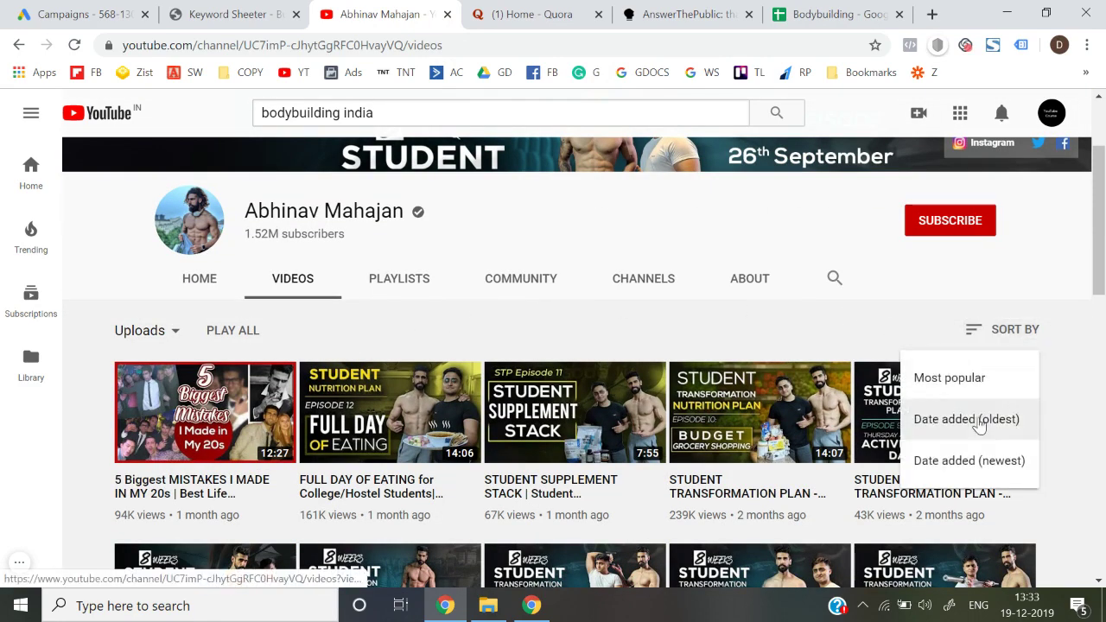
click(985, 384)
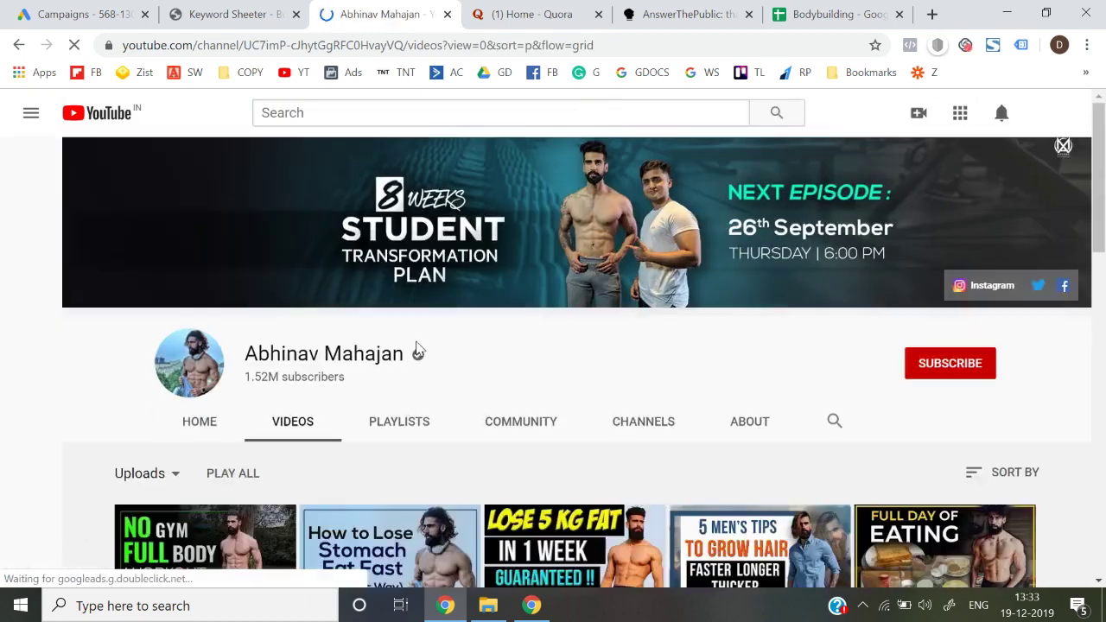
Check the channel's most popular videos and enter "workout at home" in cell A9 of the Bodybuilding spreadsheet
scroll(345, 389, down, 2)
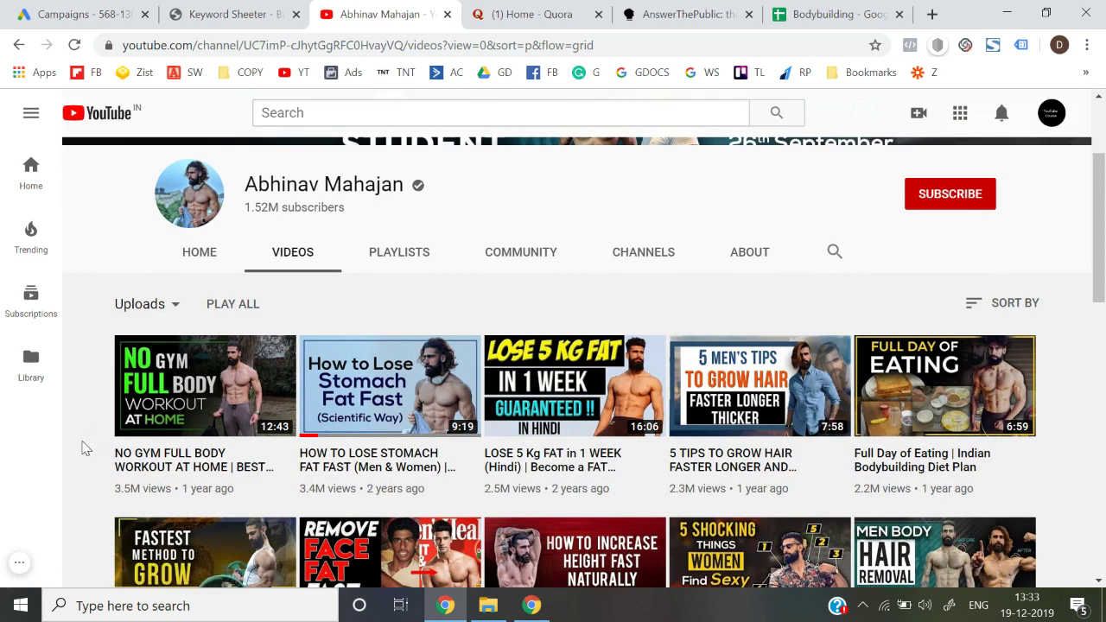
click(843, 8)
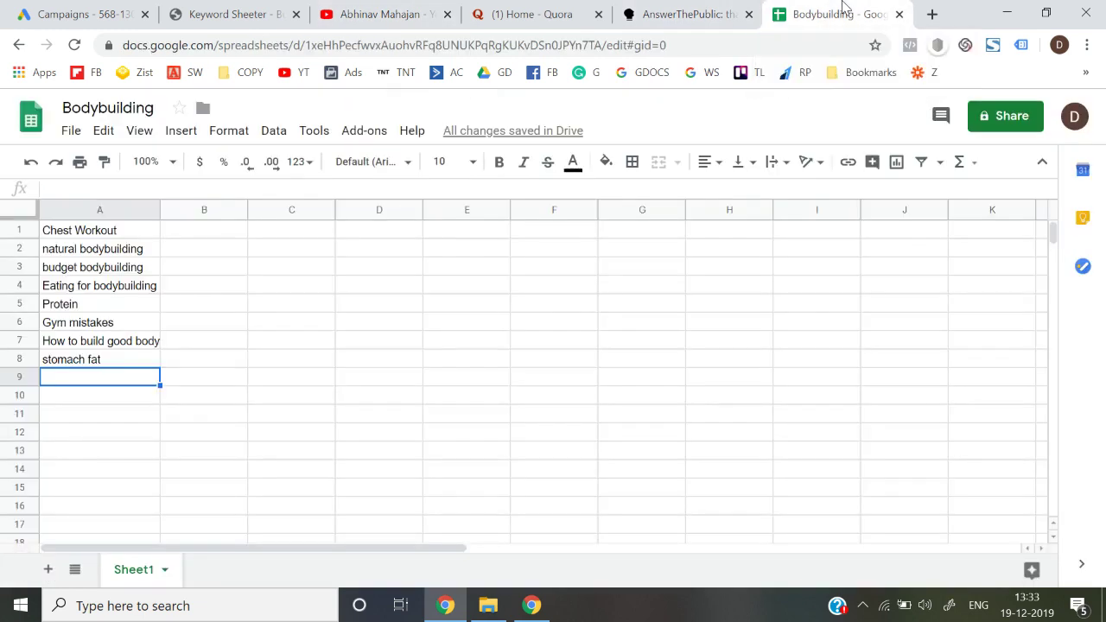
text(workour)
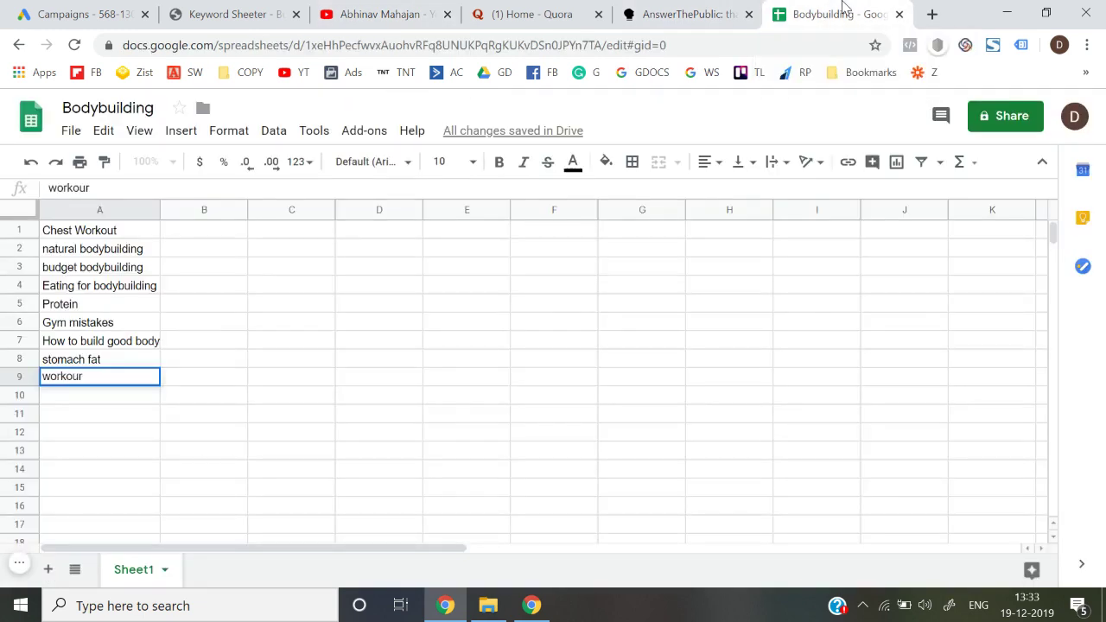
key(BackSpace)
text(t at hom)
key(BackSpace)
text(ome)
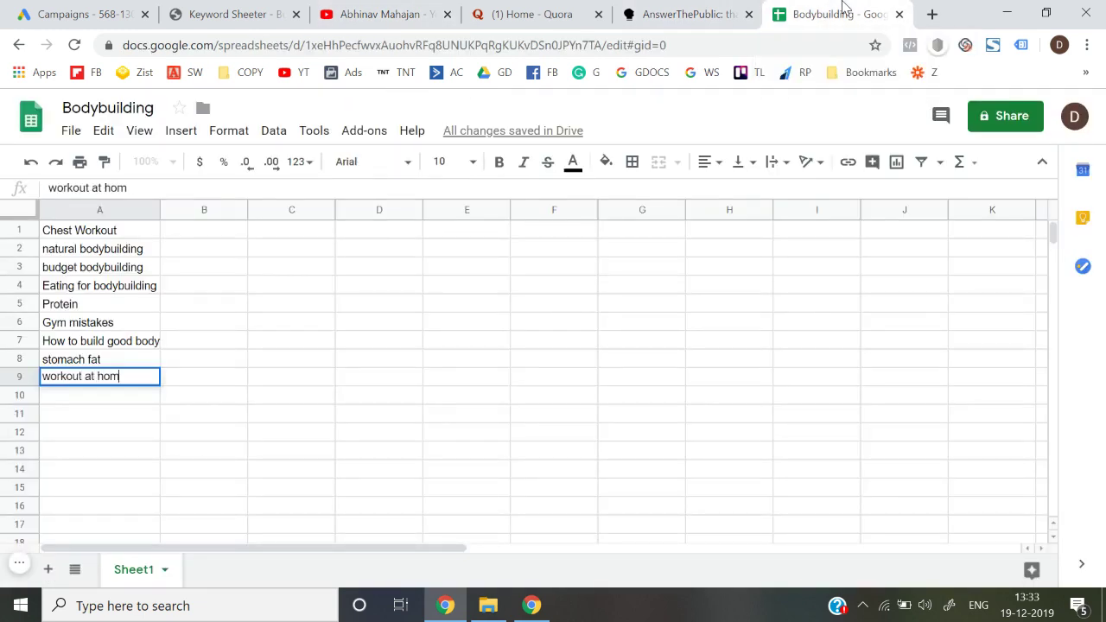
key(Return)
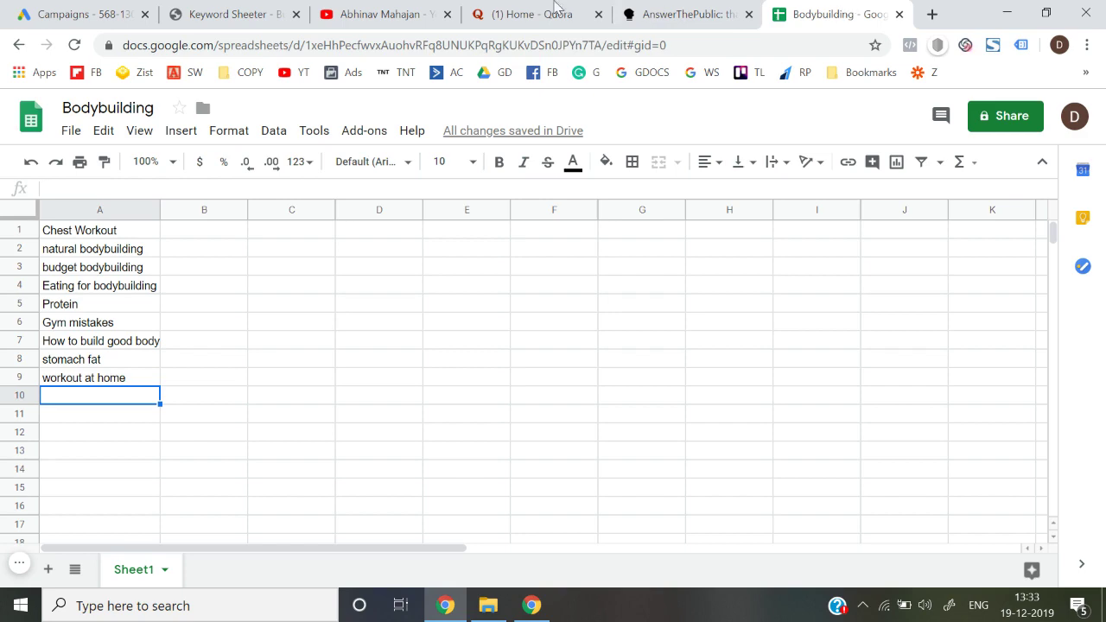
Check the channel's popular videos again and enter "lose weight" in cell A10 and "gain weight" in cell A11 of the spreadsheet
click(393, 14)
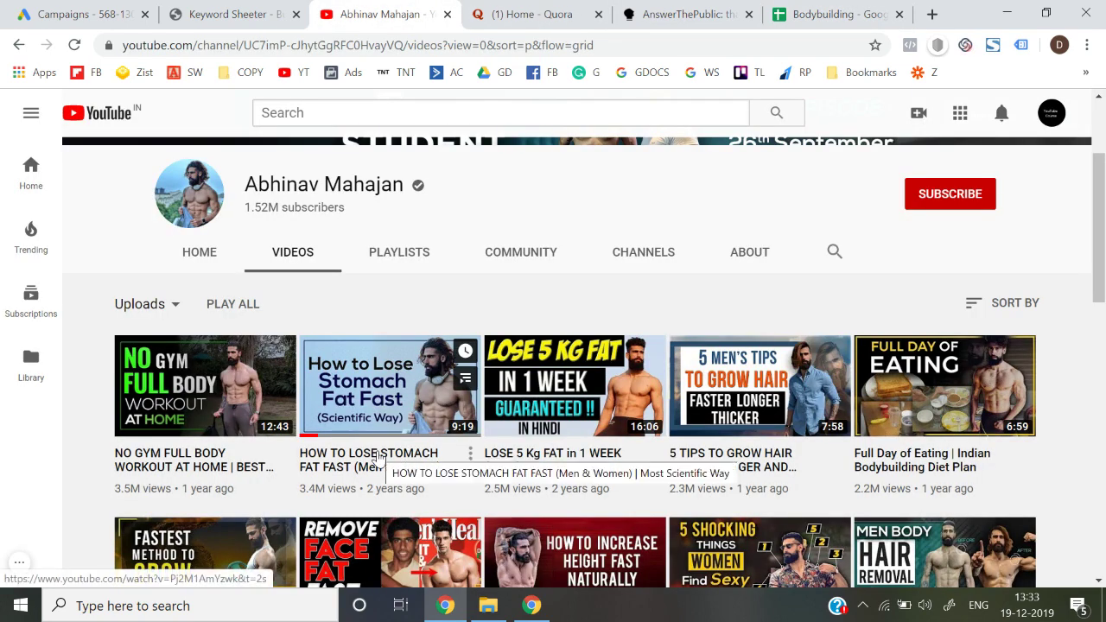
scroll(377, 458, down, 1)
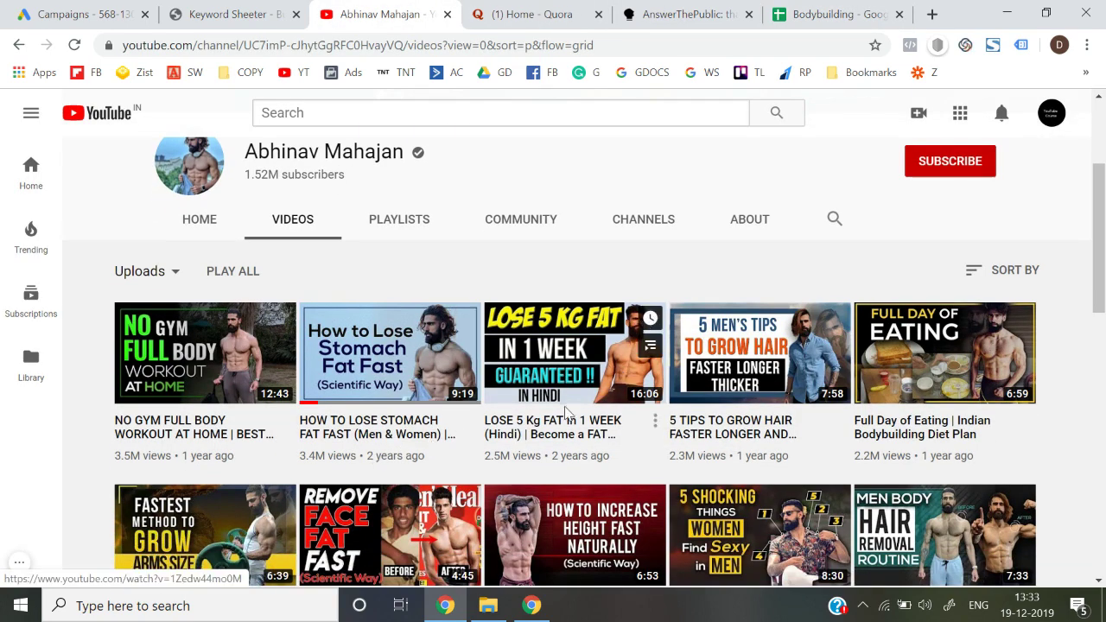
click(925, 9)
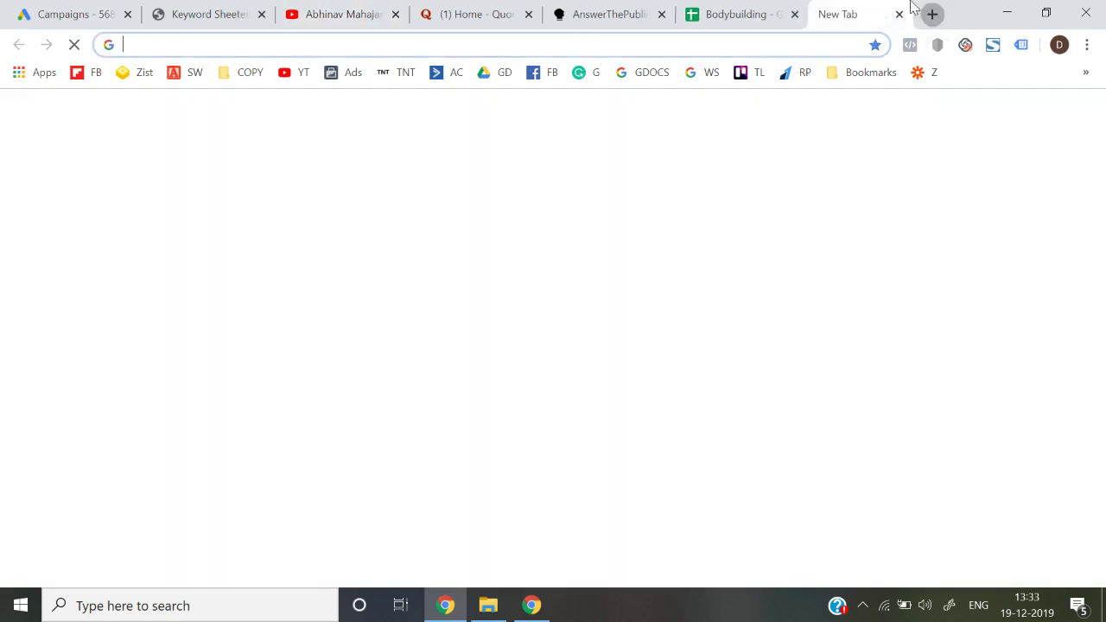
click(706, 8)
text(los)
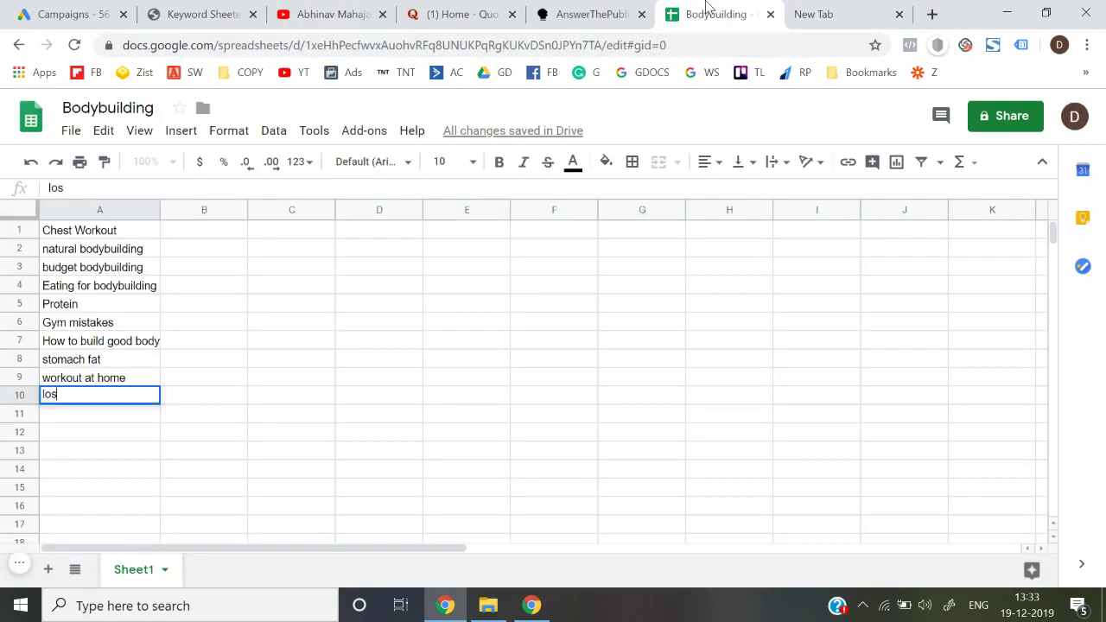
text(e weight)
key(Return)
text(gai)
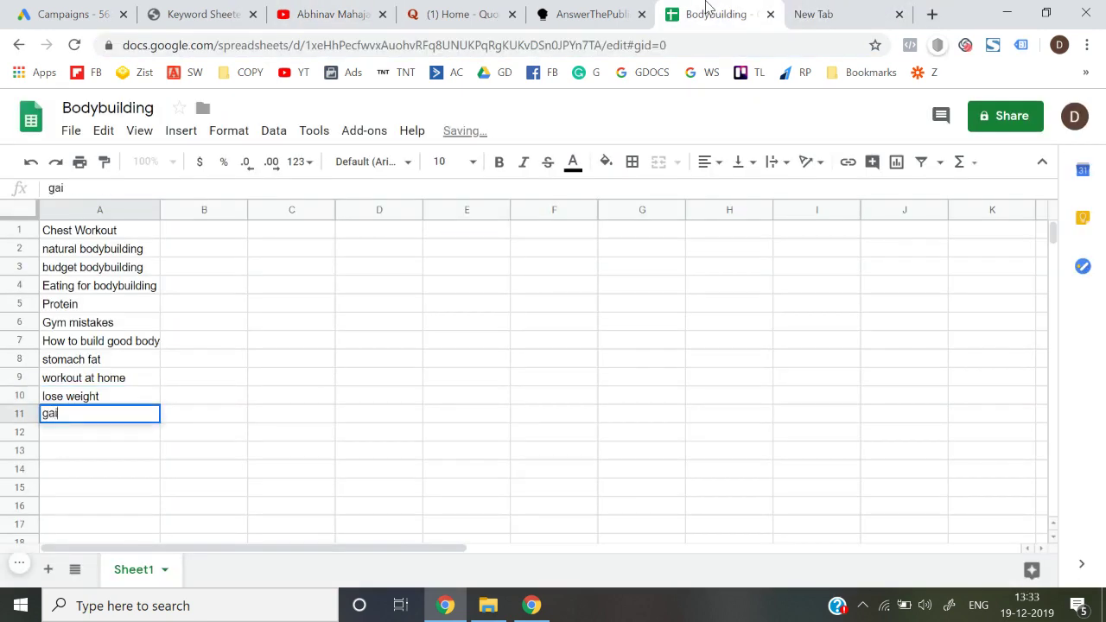
text(n weight)
key(Return)
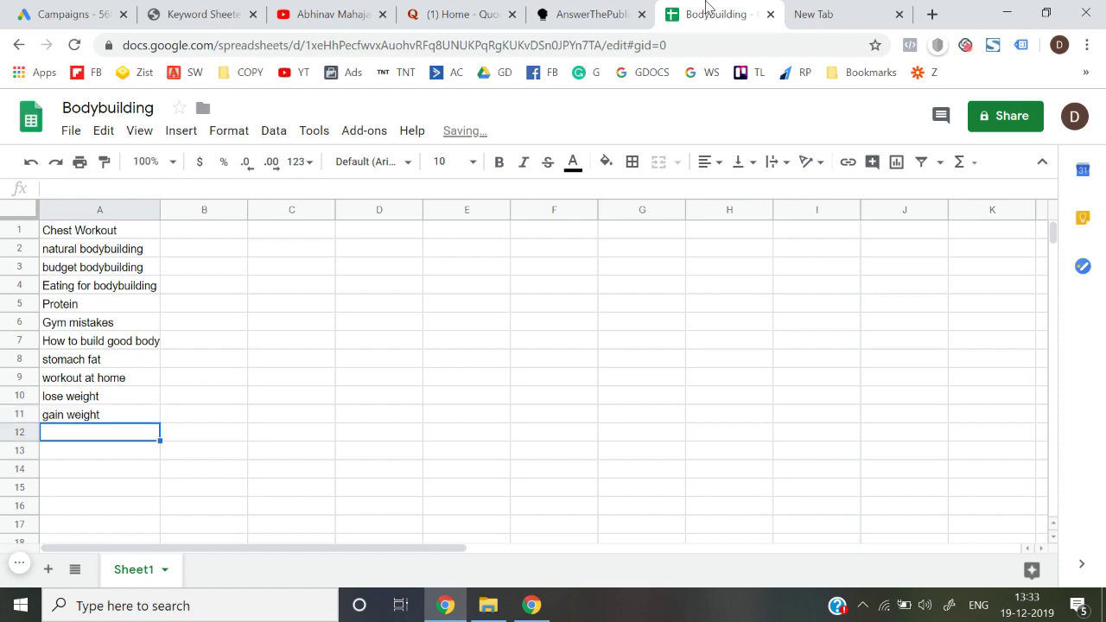
Look through further popular videos on the YouTube channel and enter "grow arms" in cell A12 of the spreadsheet
click(576, 12)
click(467, 12)
click(335, 8)
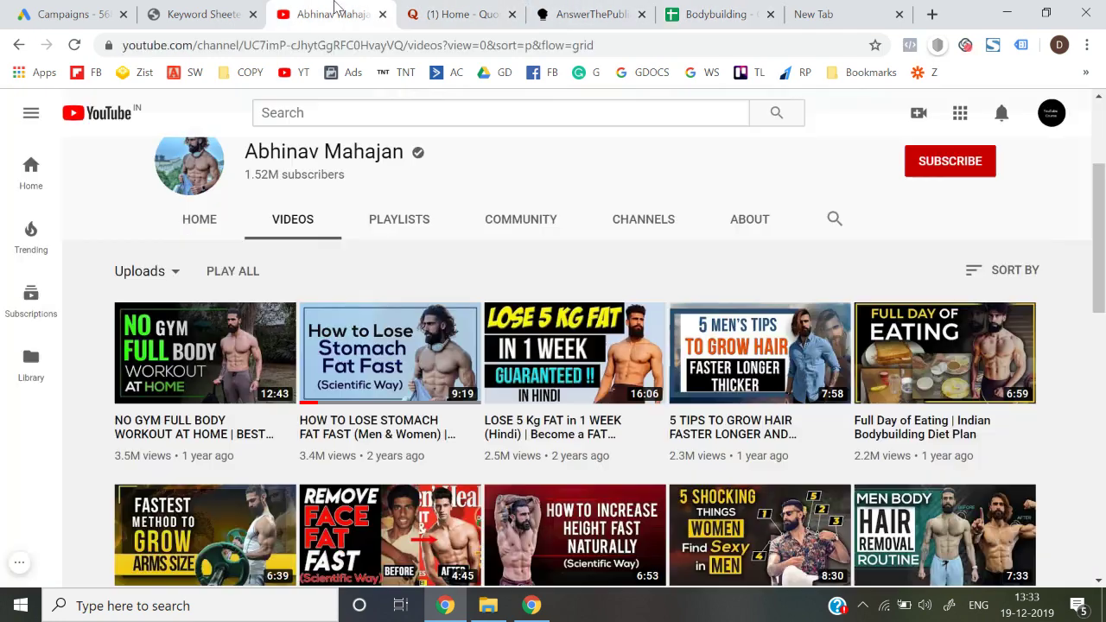
scroll(469, 333, down, 2)
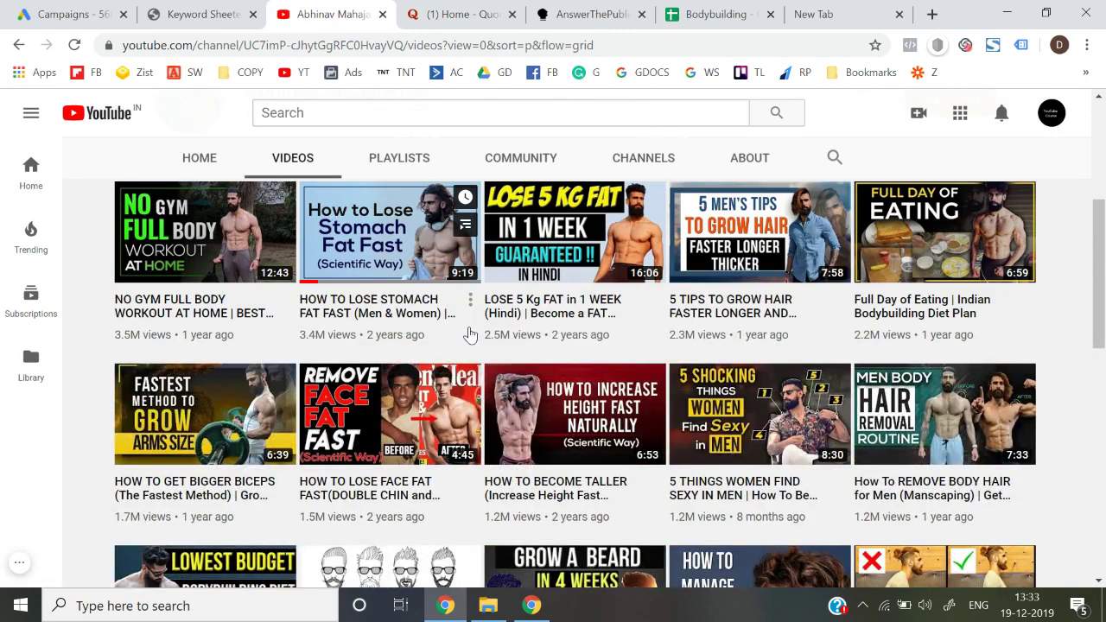
scroll(469, 333, down, 1)
scroll(469, 333, up, 1)
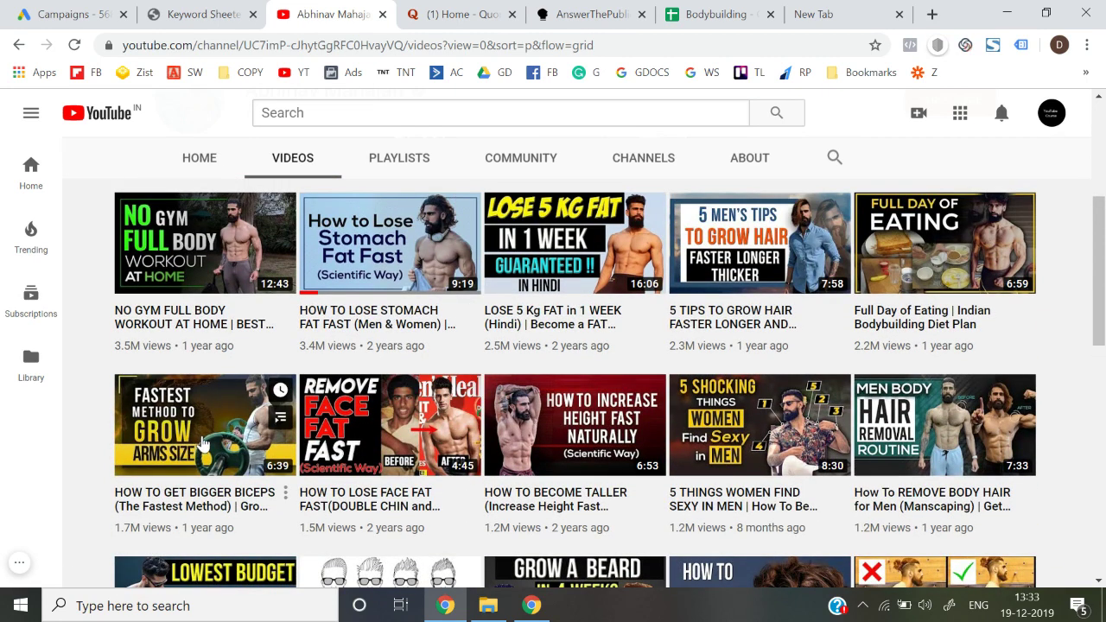
click(706, 11)
text(gro)
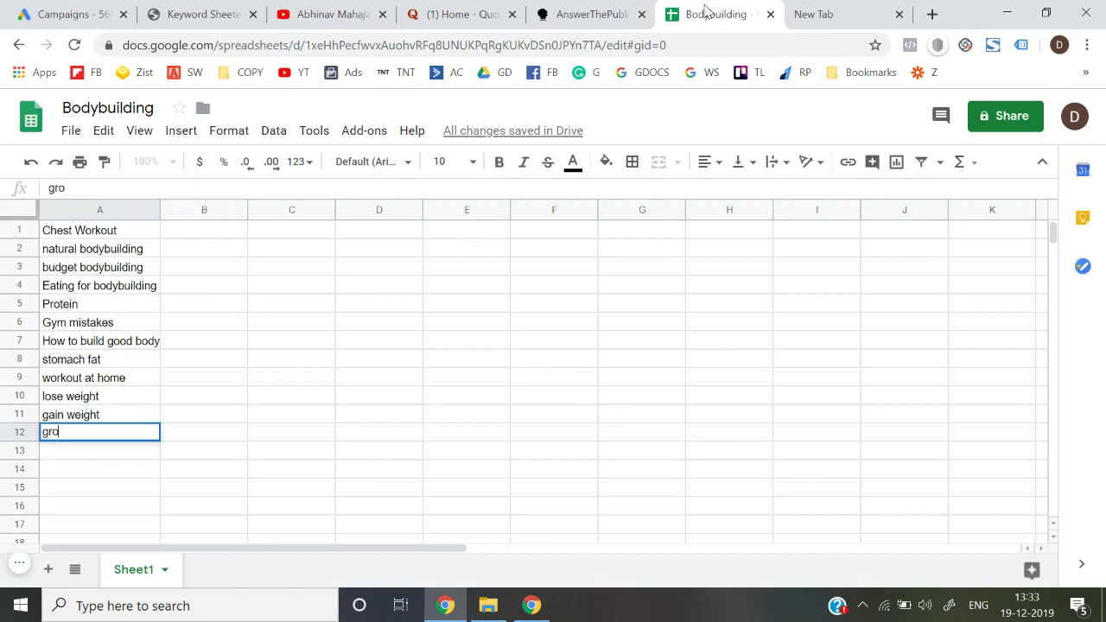
text(w arms)
key(Return)
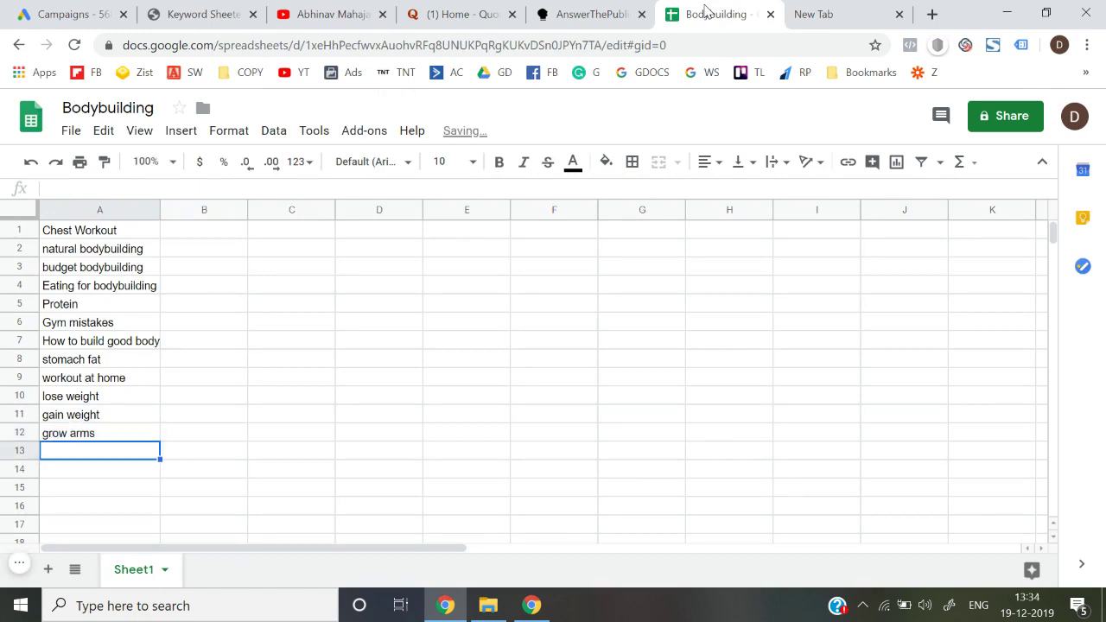
Review the collected topics in column A from the first entry to the last, ending at cell A1
key(ctrl+Up)
key(ctrl+Up)
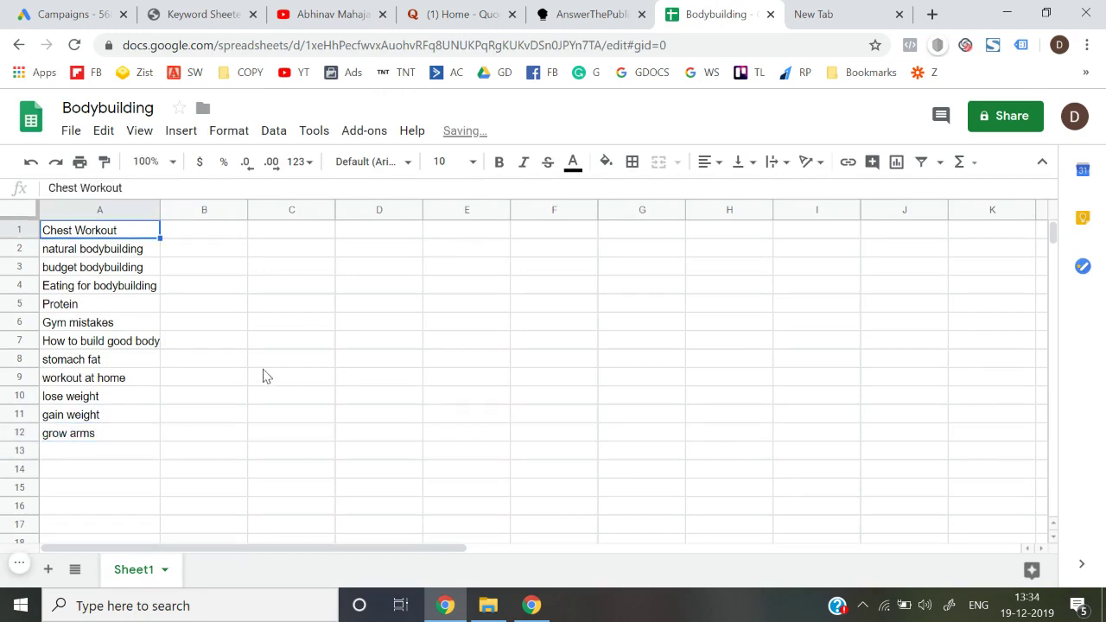
key(ctrl+Down)
key(ctrl+Up)
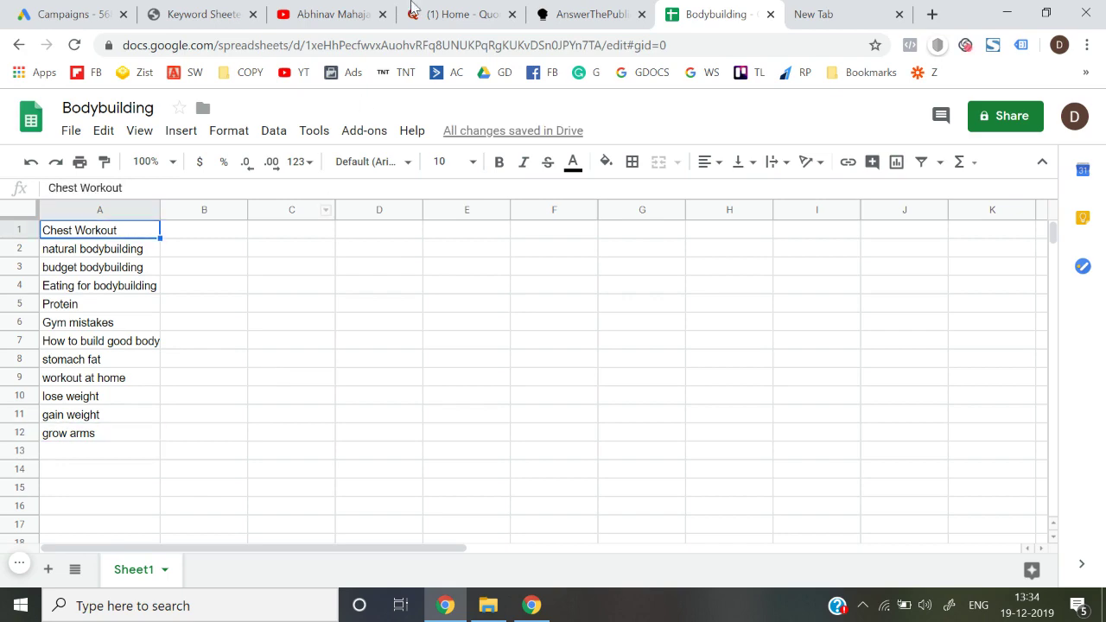
Switch back to the YouTube channel and examine its most popular videos for more topic ideas
click(328, 14)
scroll(320, 403, up, 4)
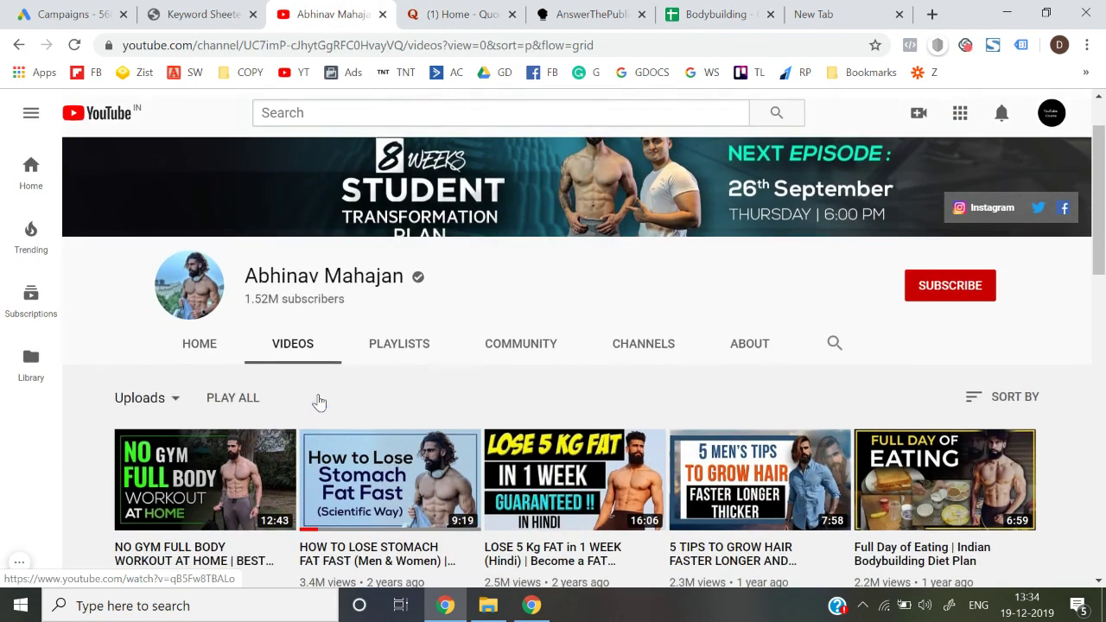
scroll(457, 404, down, 2)
scroll(457, 404, up, 2)
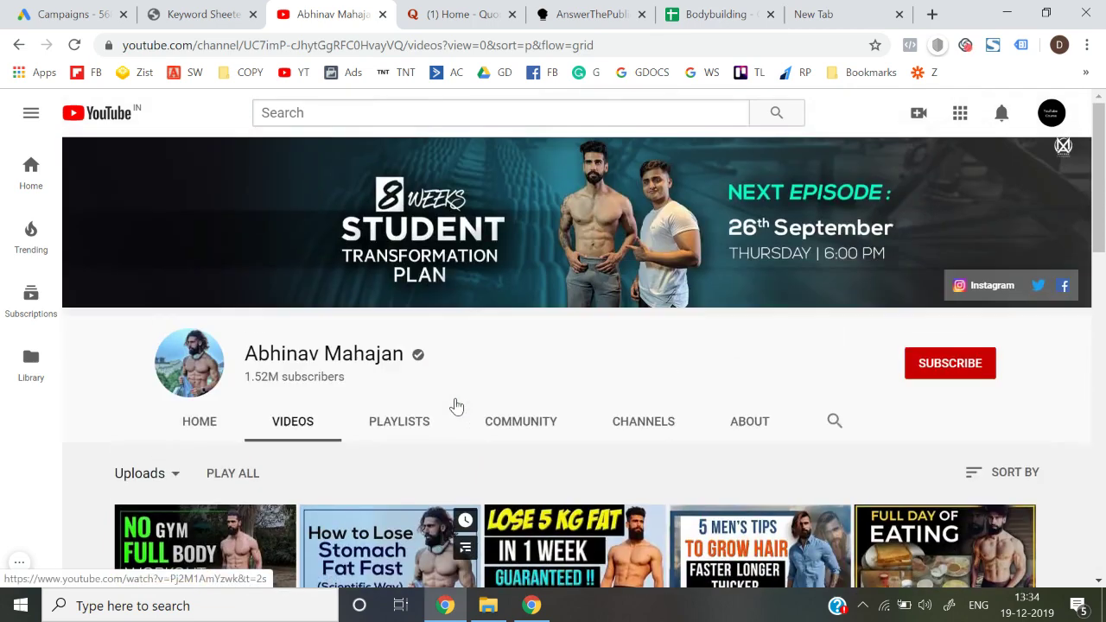
scroll(457, 404, down, 3)
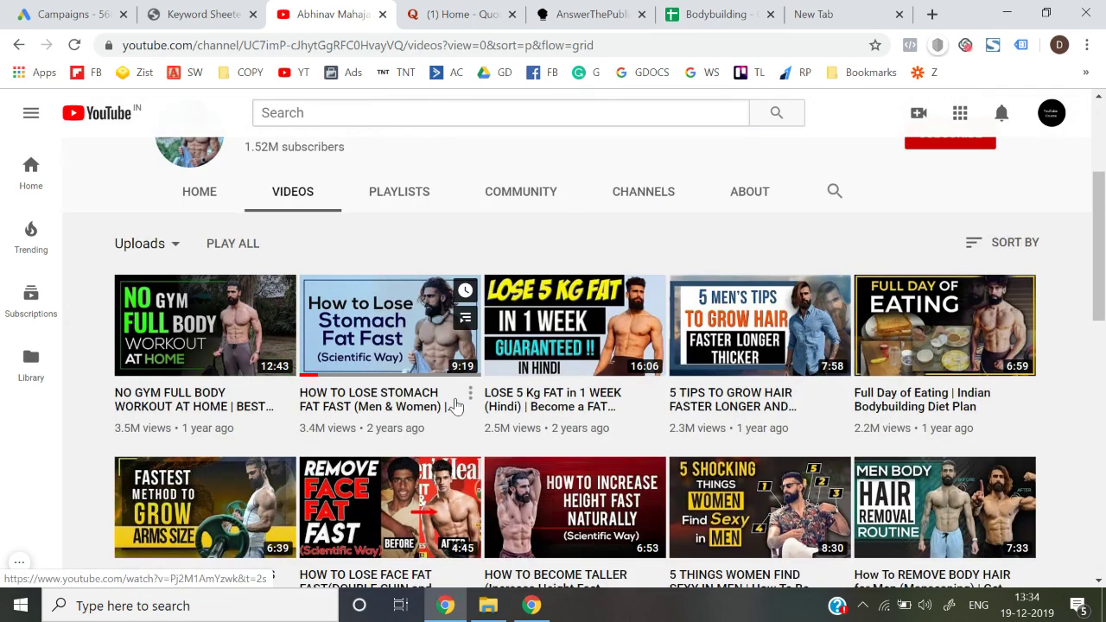
scroll(457, 404, down, 1)
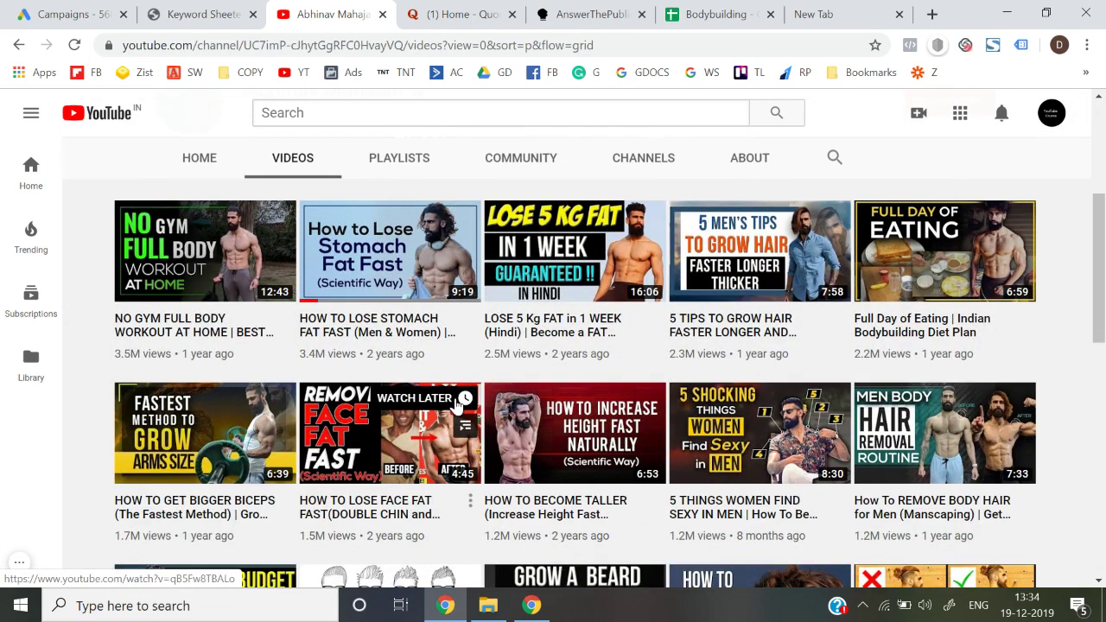
Switch to the Bodybuilding spreadsheet and select the empty cell A13 below the last topic
click(766, 4)
key(ctrl+Down)
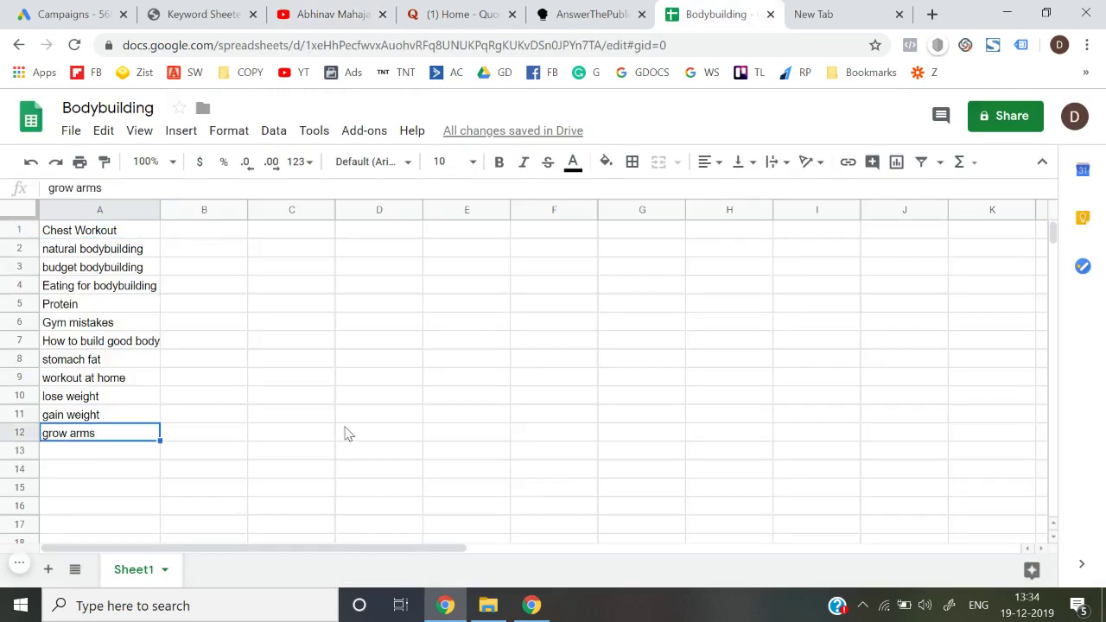
key(Down)
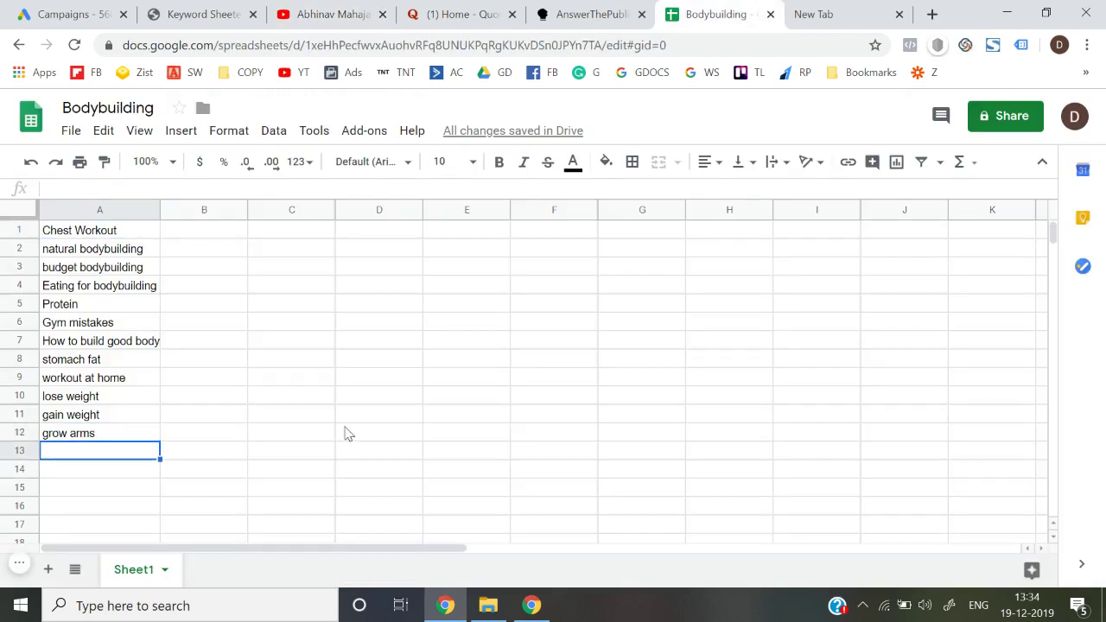
Switch to Quora, search for "bodybuildin" and open the suggested Bodybuilding topic
click(458, 14)
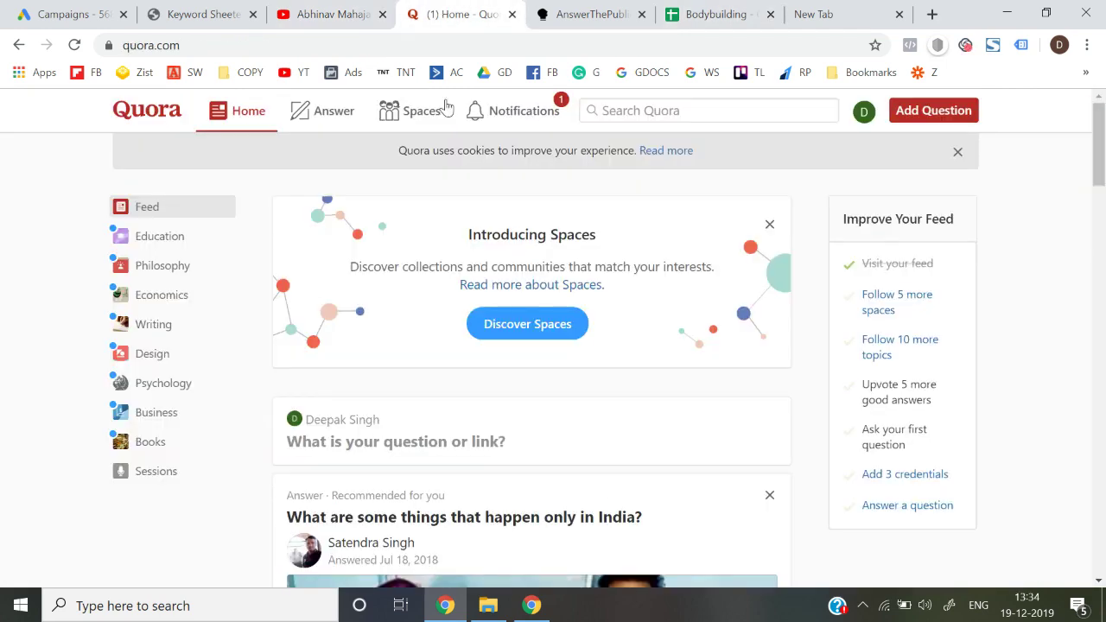
click(677, 110)
text(body)
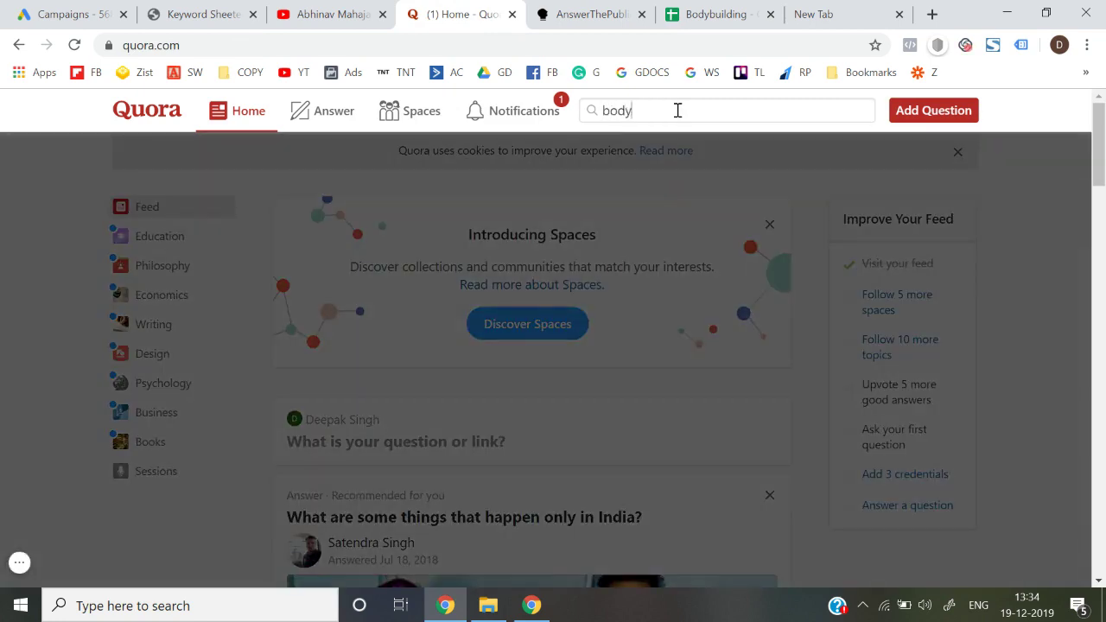
text(buildin)
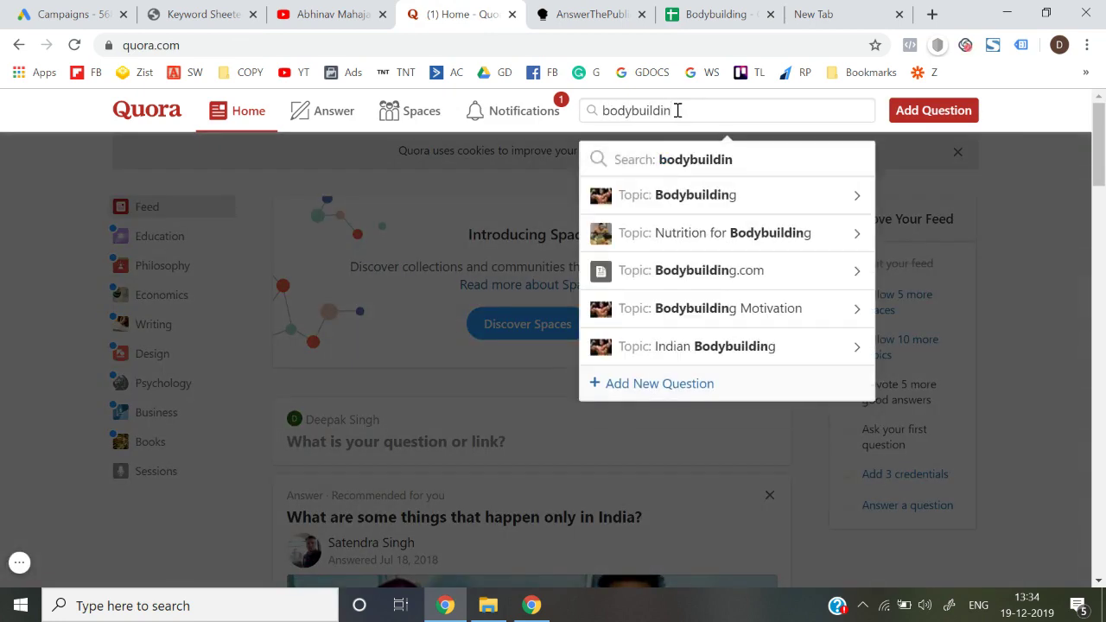
click(688, 196)
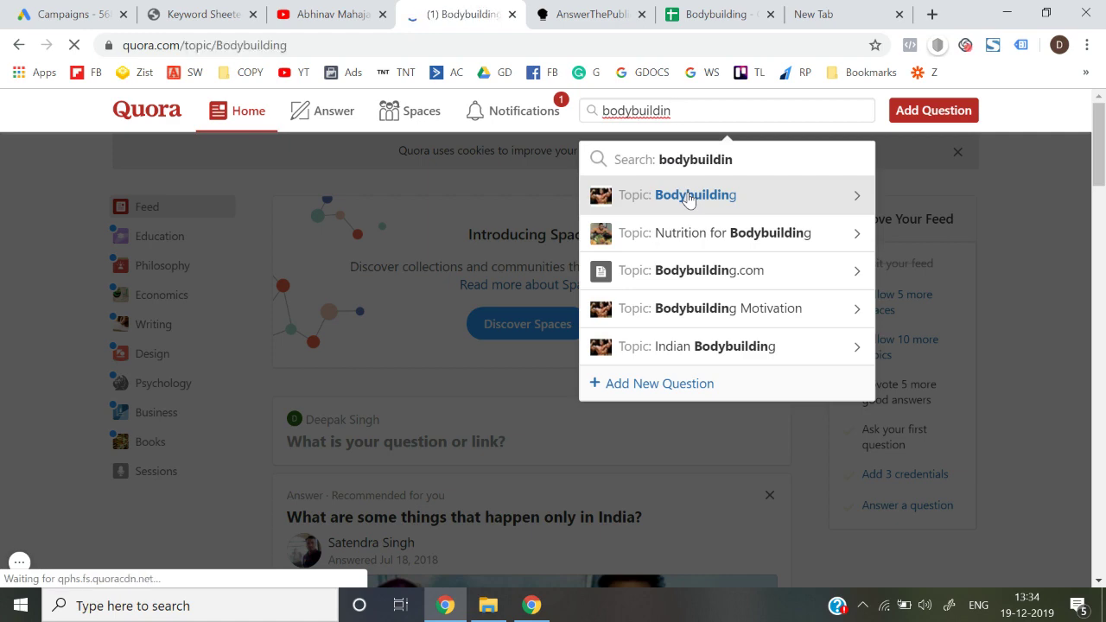
Check the first questions in Quora's Bodybuilding topic and enter "time to get abs" in cell A13 of the spreadsheet
scroll(2, 424, down, 4)
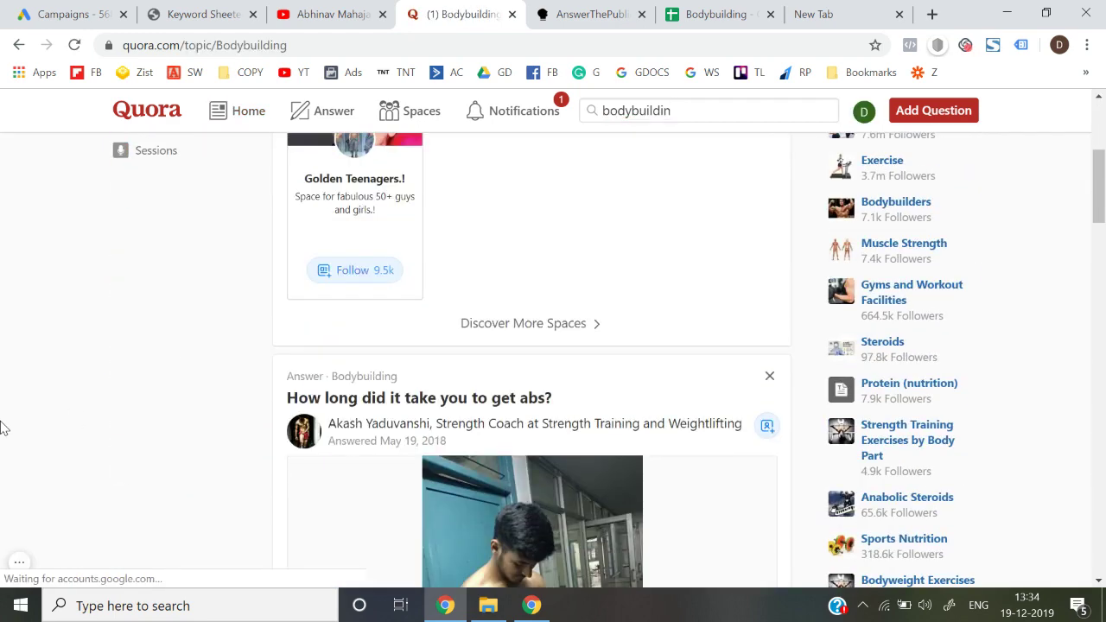
scroll(126, 454, down, 2)
scroll(126, 454, up, 1)
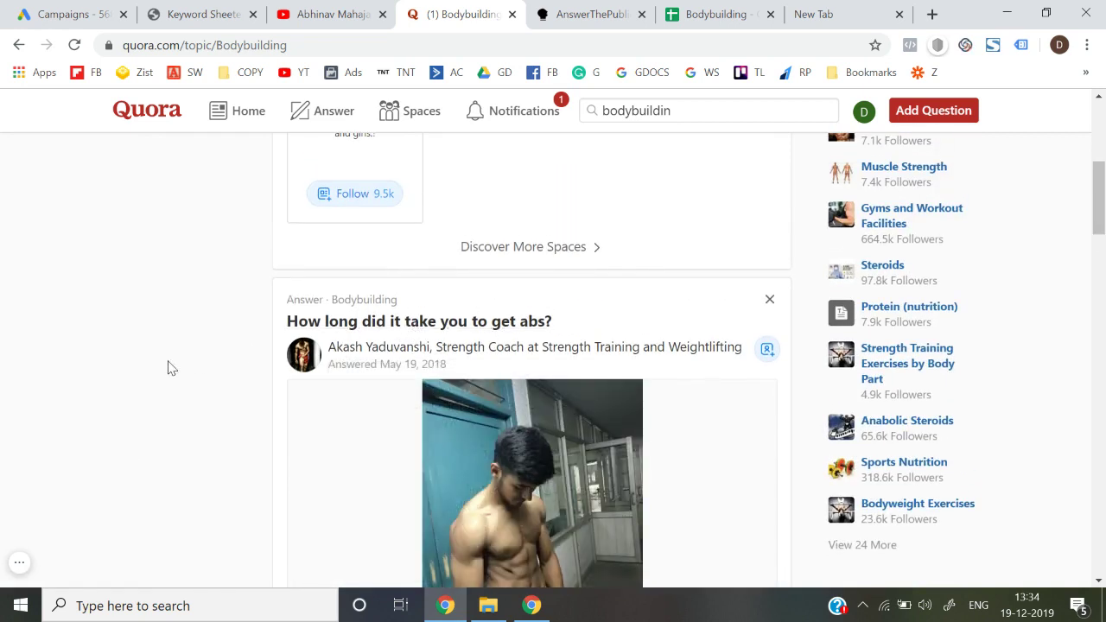
click(751, 10)
text(t)
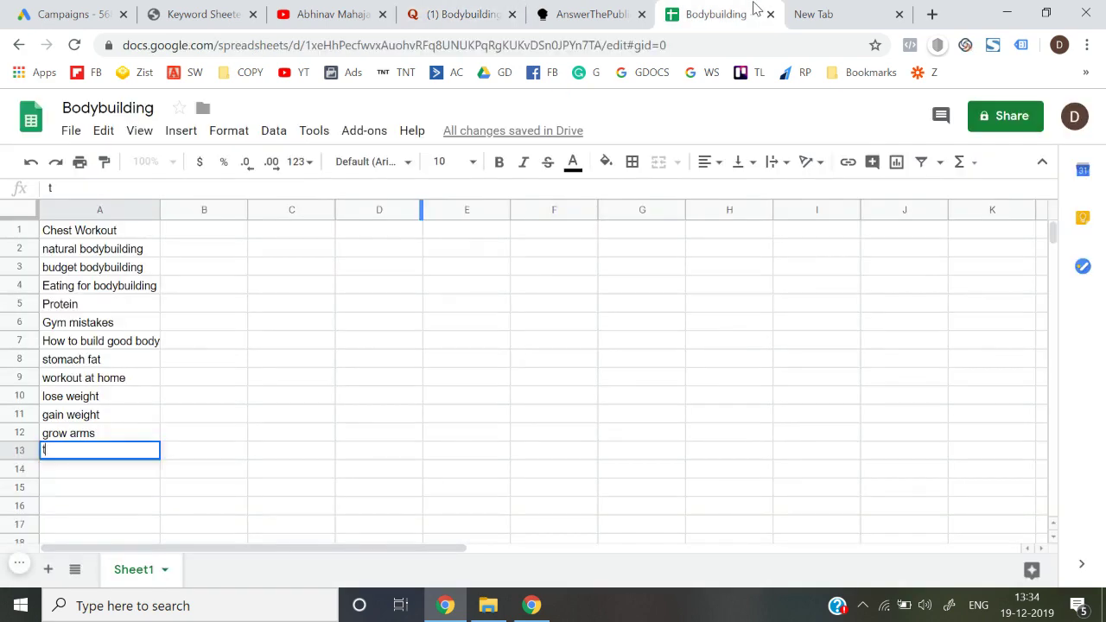
text(ime to get abs)
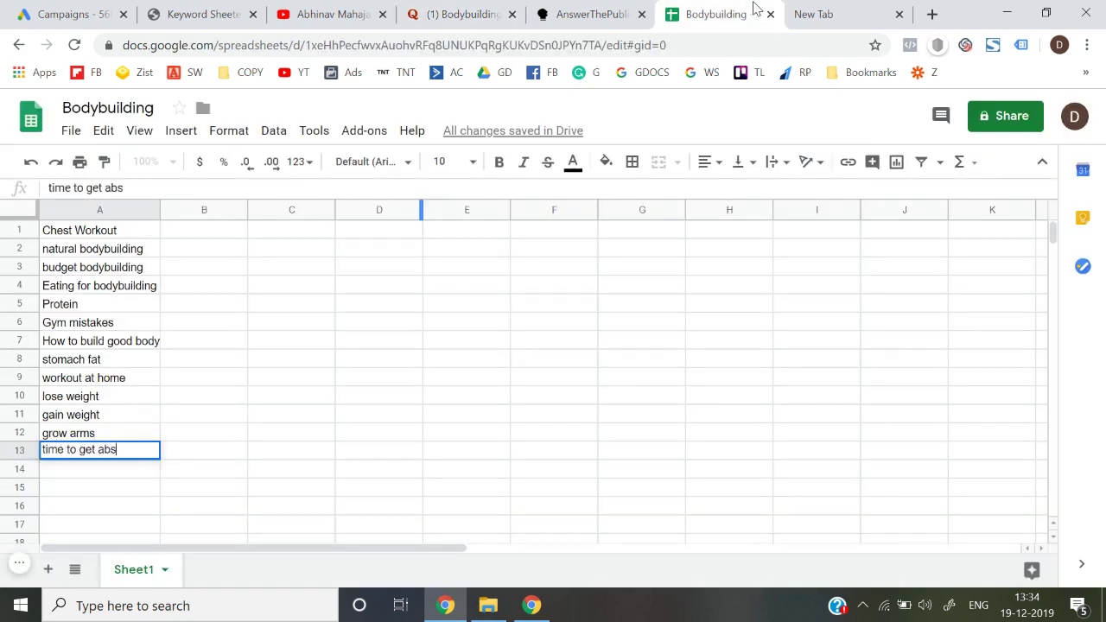
key(Return)
Return to Quora's Bodybuilding topic and examine the questions further down the feed for more topic ideas
click(426, 7)
scroll(138, 383, down, 6)
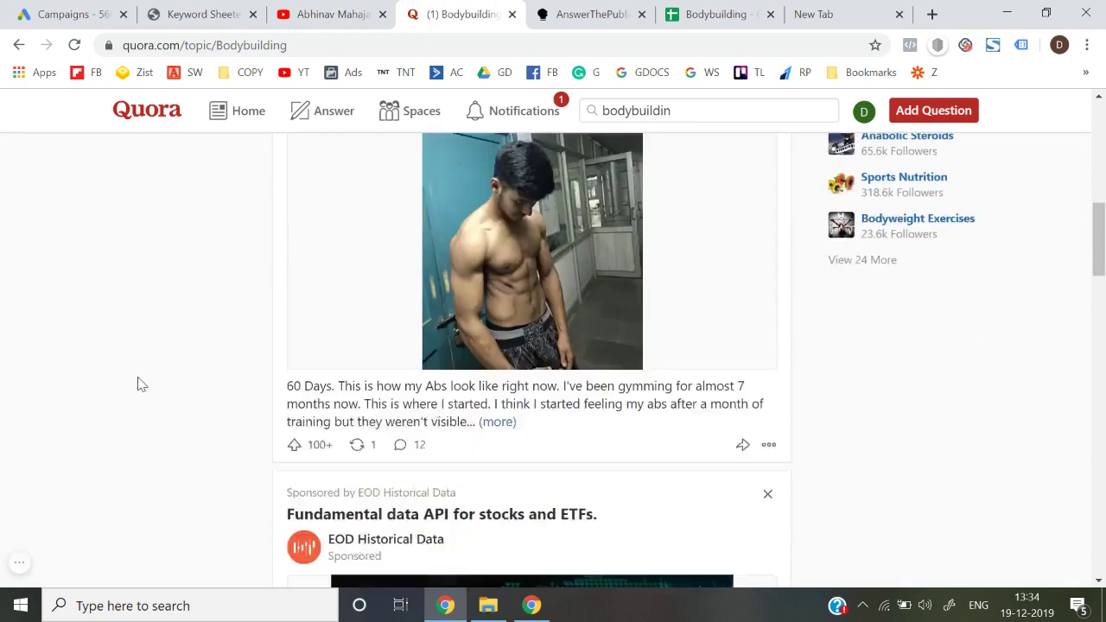
scroll(138, 383, down, 5)
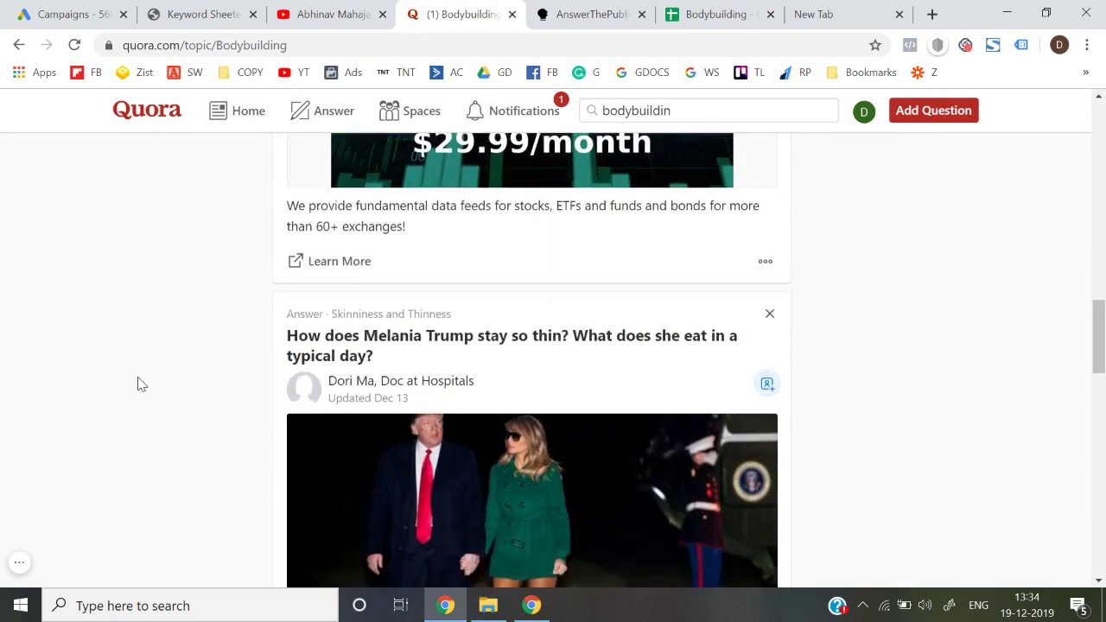
scroll(138, 383, down, 7)
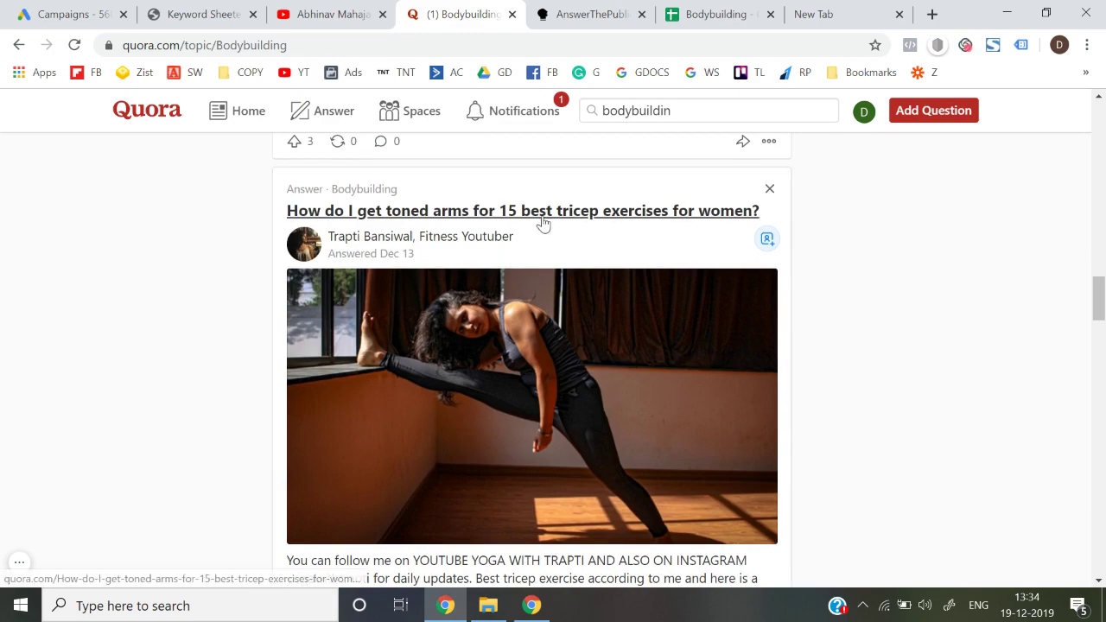
scroll(251, 305, down, 7)
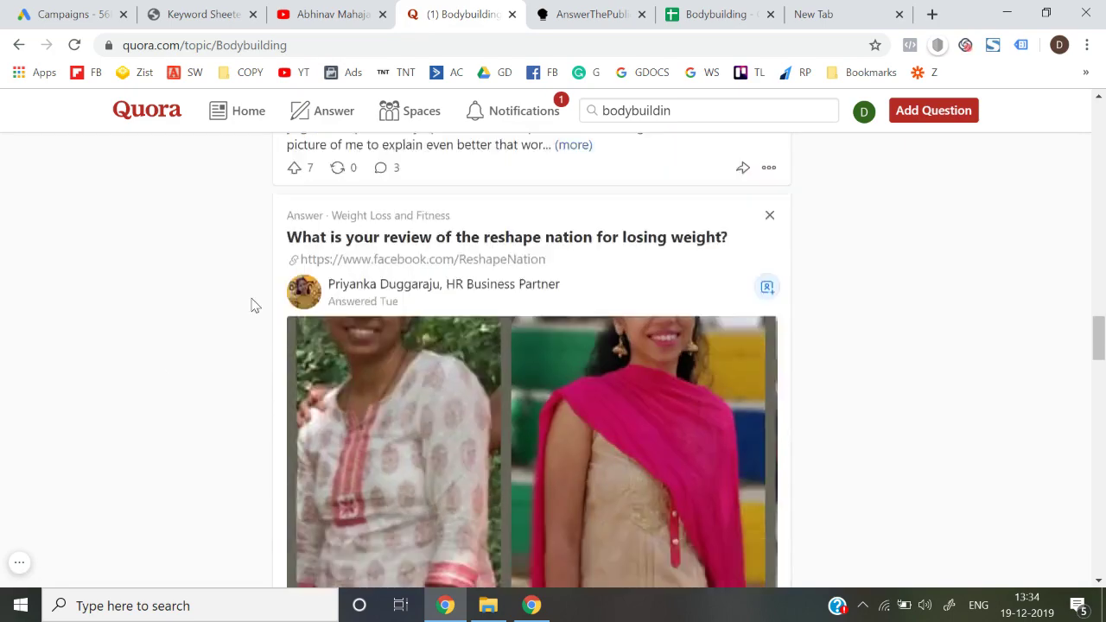
scroll(251, 305, down, 5)
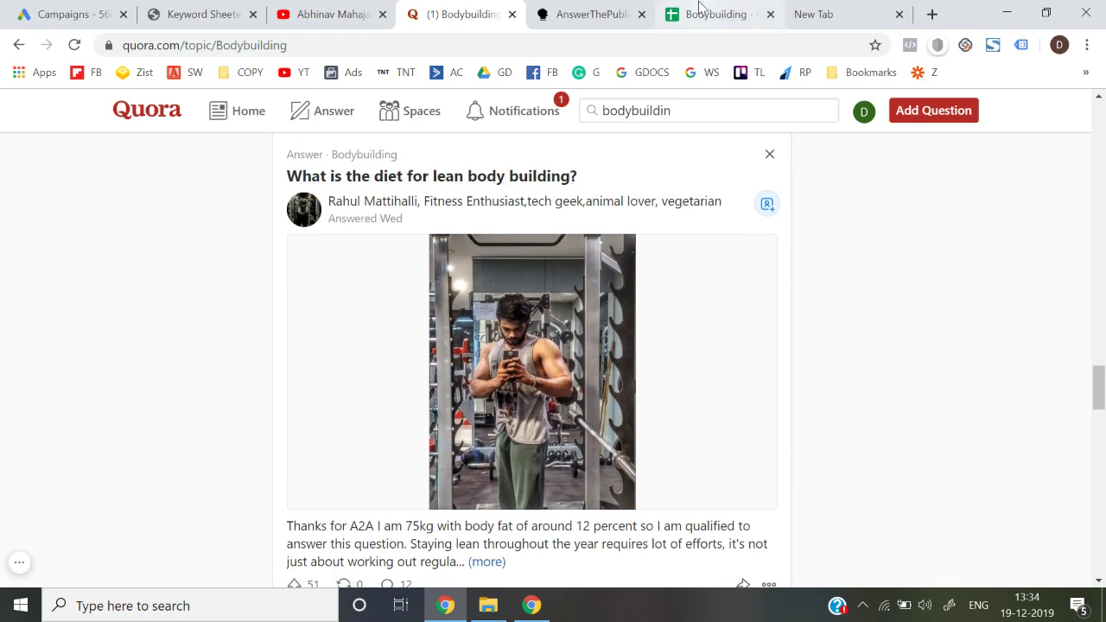
key(ctrl+6)
key(ctrl+4)
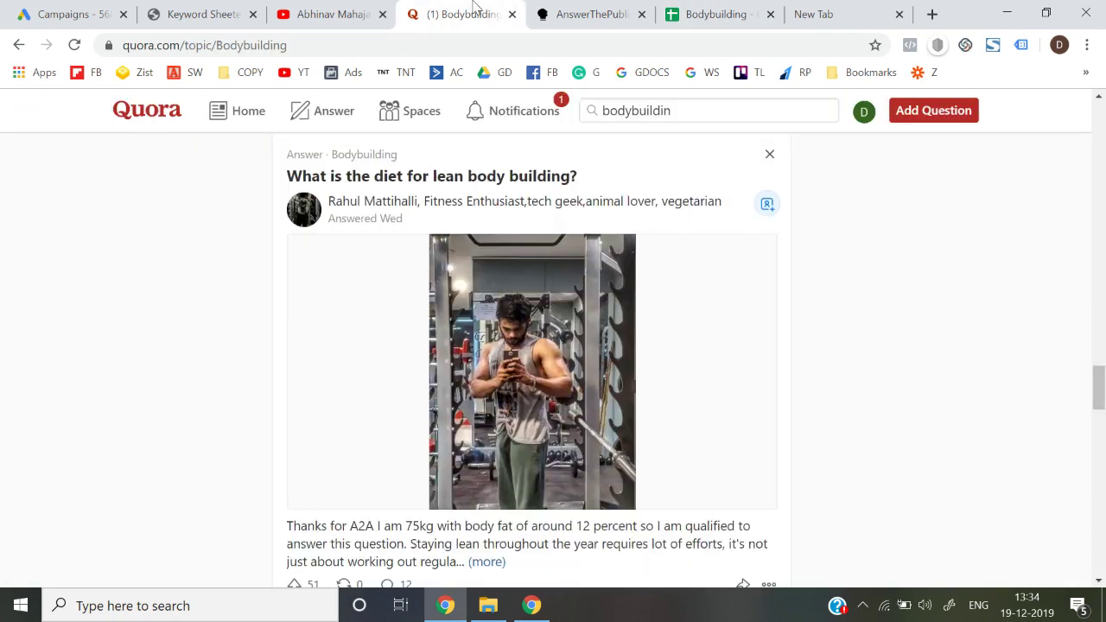
scroll(184, 421, down, 2)
scroll(185, 421, down, 10)
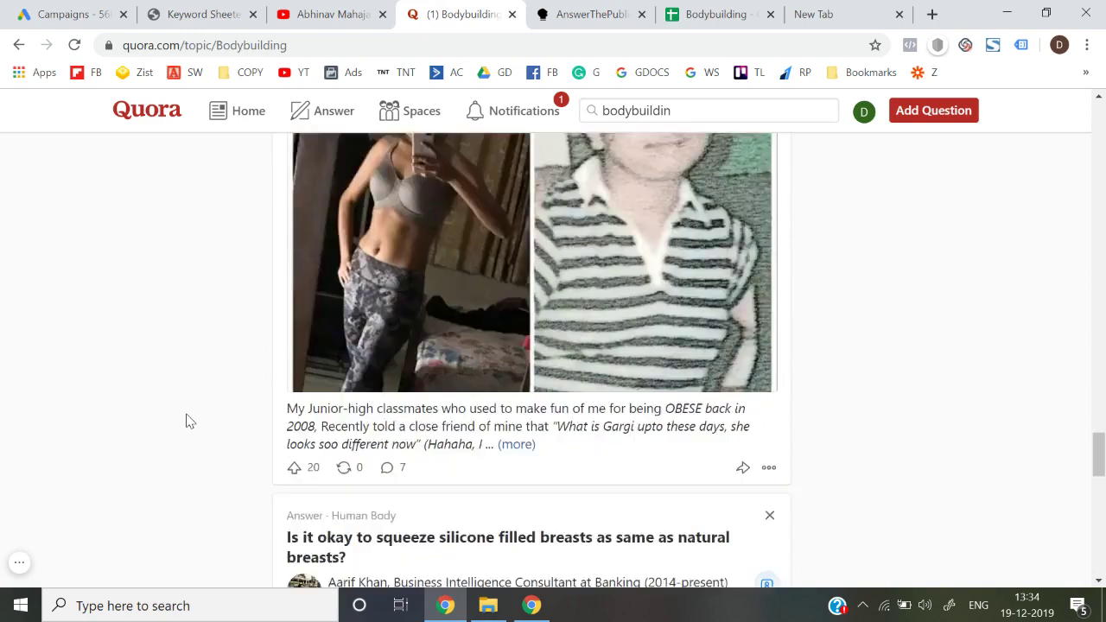
scroll(185, 421, down, 8)
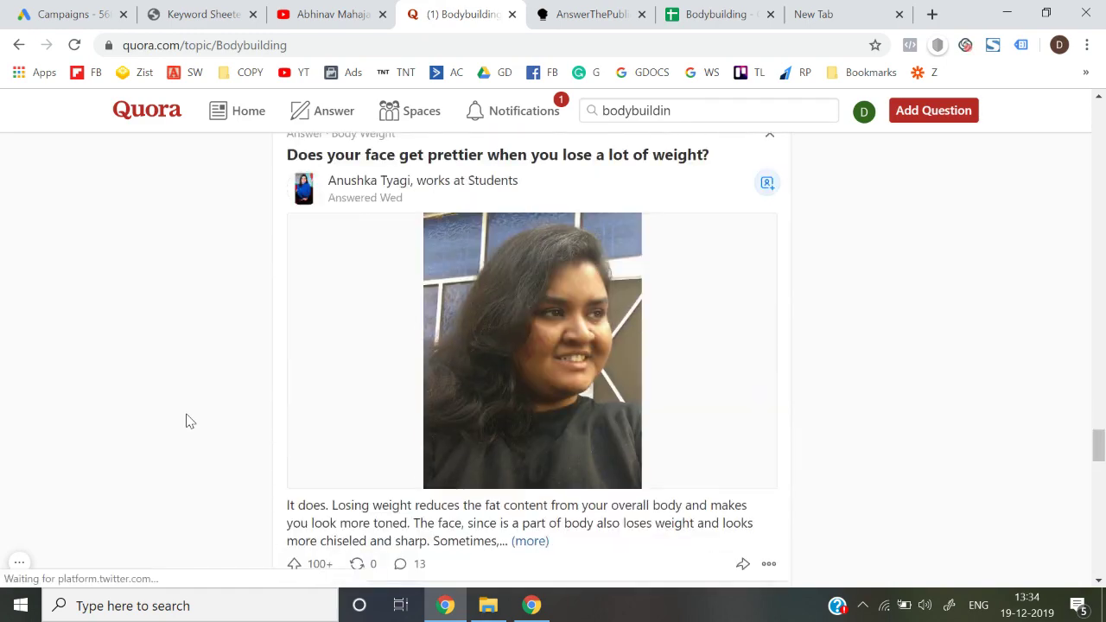
scroll(185, 420, down, 6)
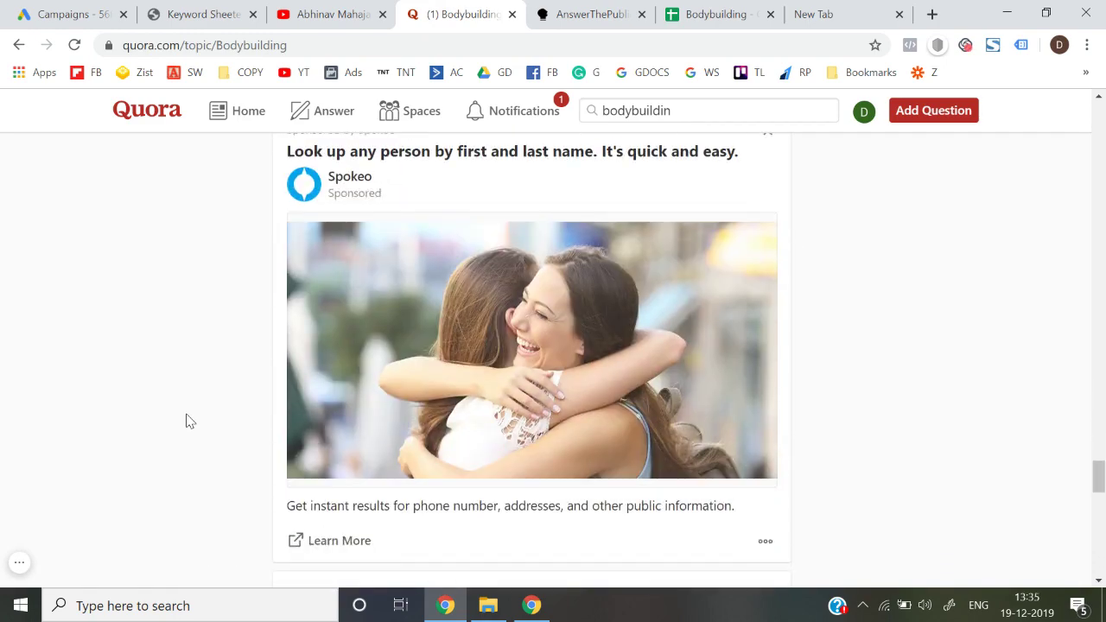
scroll(190, 421, down, 4)
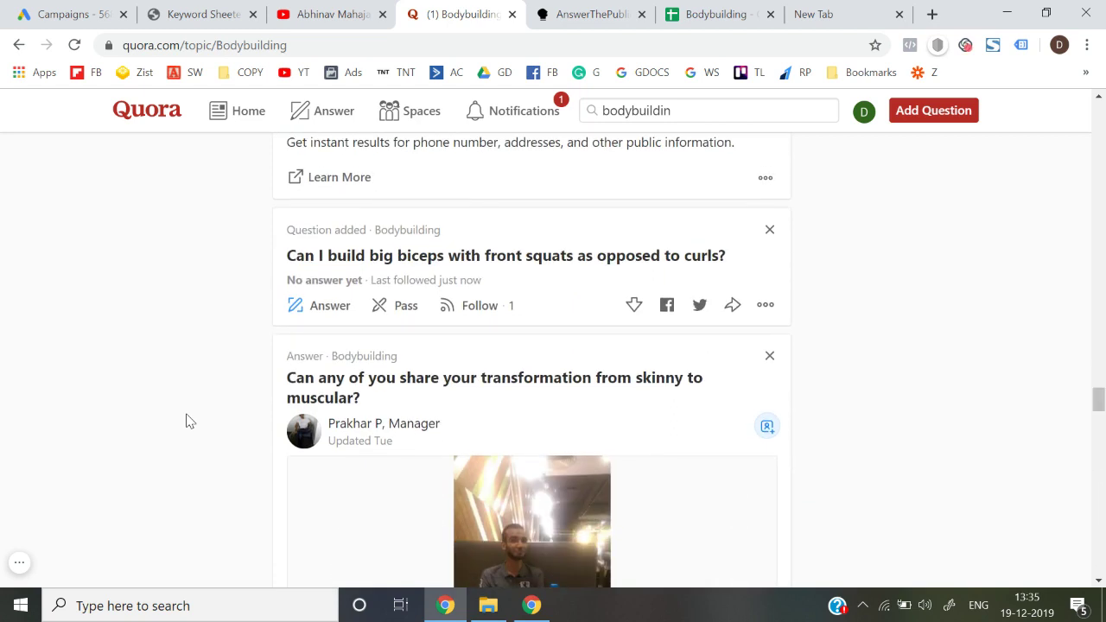
scroll(188, 420, down, 1)
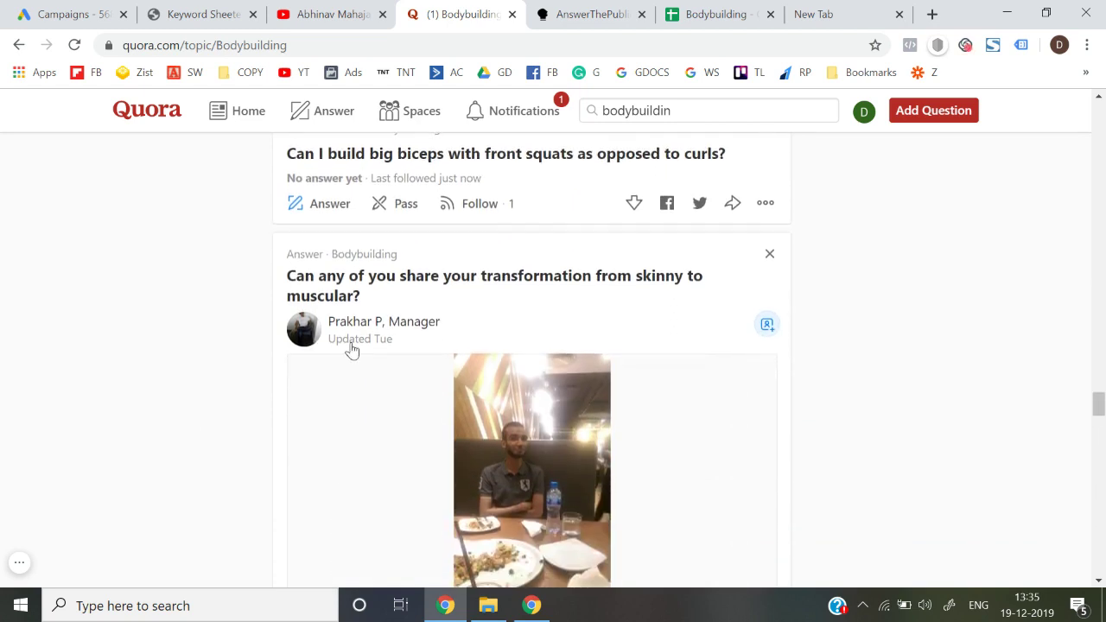
Switch to the spreadsheet and enter "transformation" in cell A14
click(689, 8)
text(tramn)
key(BackSpace)
key(BackSpace)
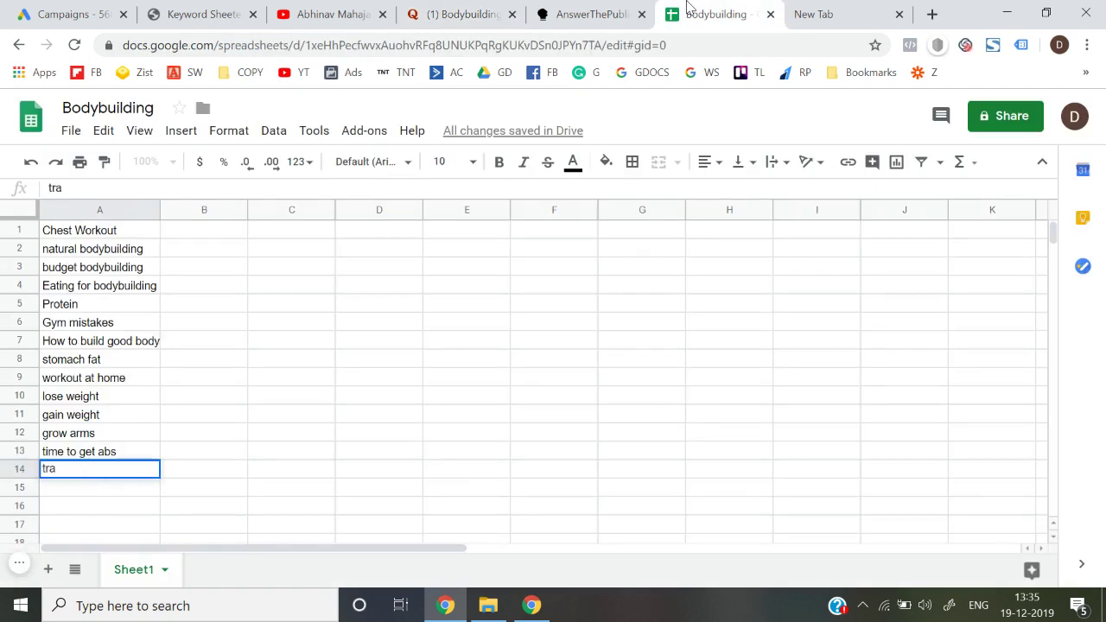
text(nsforma)
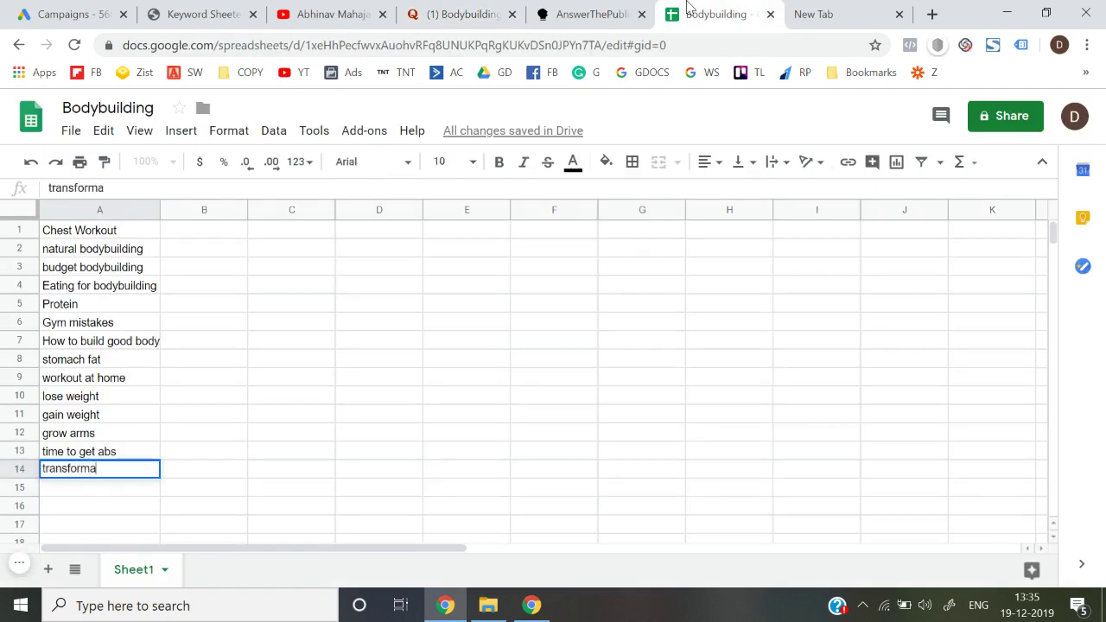
text(tion)
key(Return)
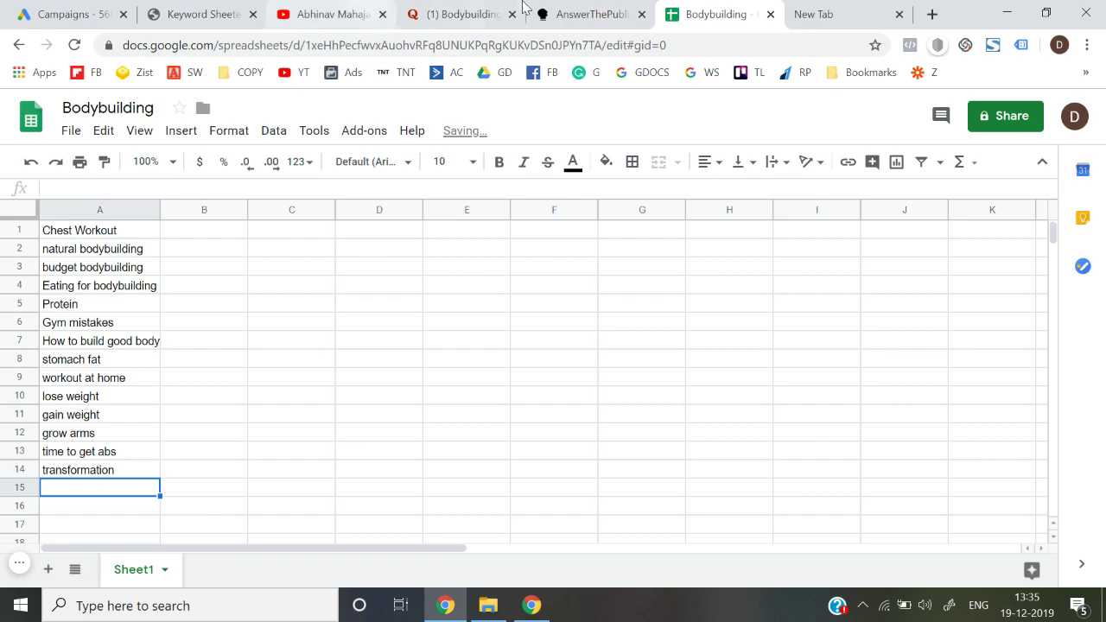
Look through more Quora questions and enter "Golden gym rules" in cell A15 of the spreadsheet
click(522, 6)
scroll(248, 342, down, 7)
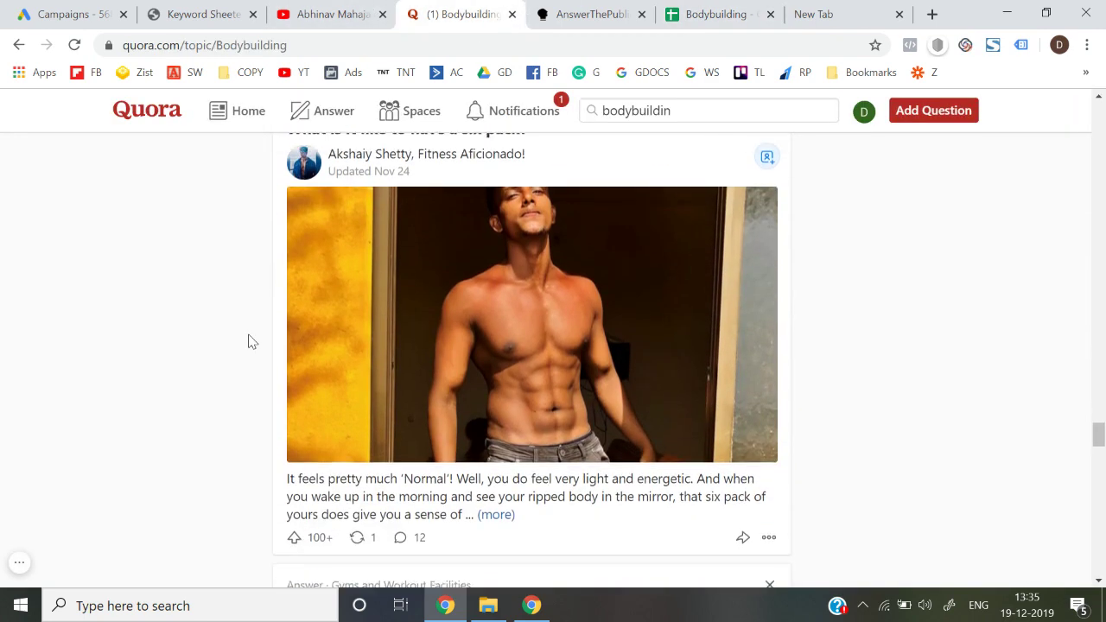
scroll(248, 341, down, 5)
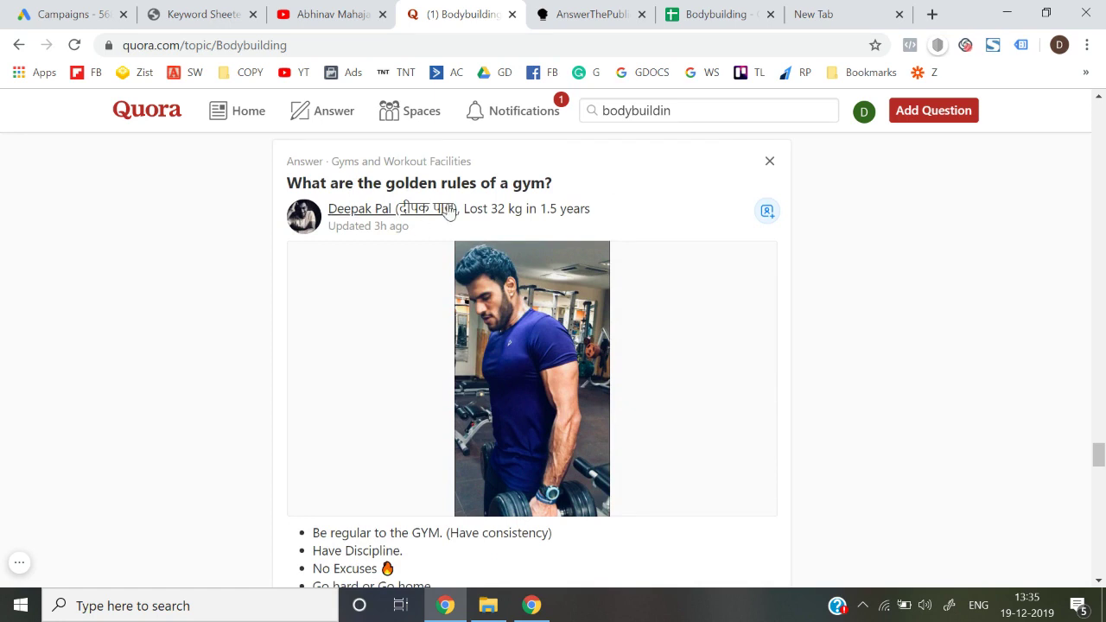
click(701, 9)
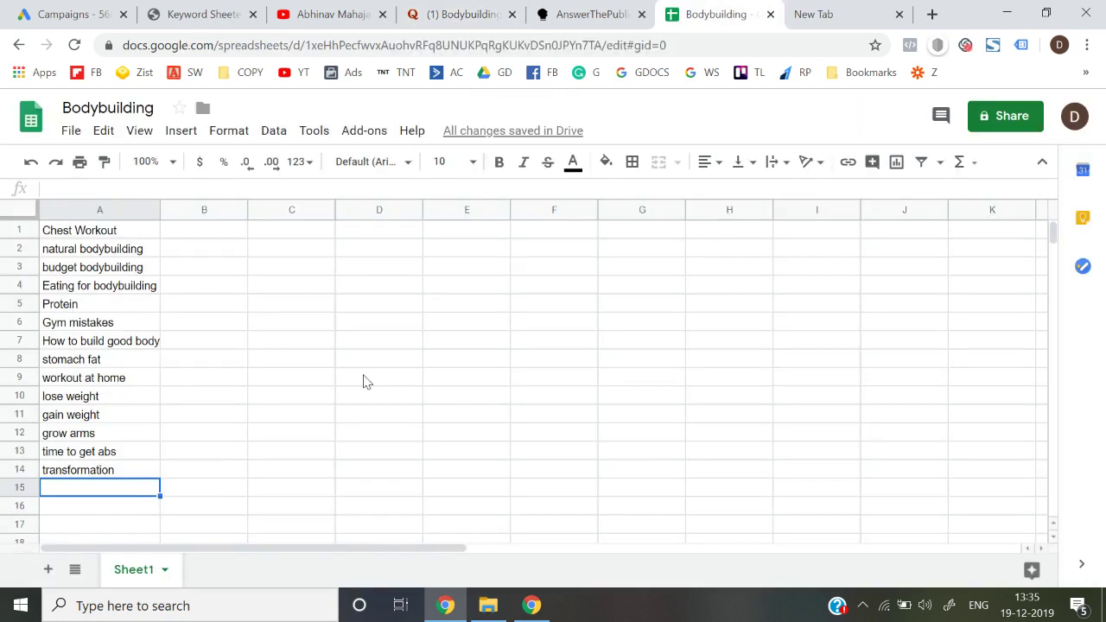
text(Golden)
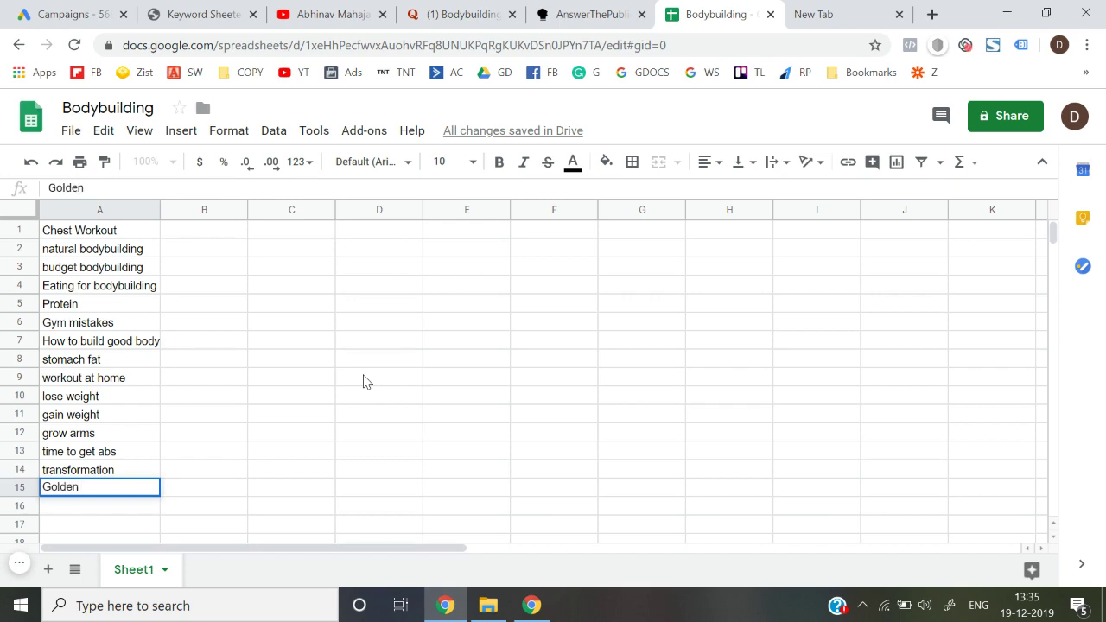
text( gym rules)
key(Return)
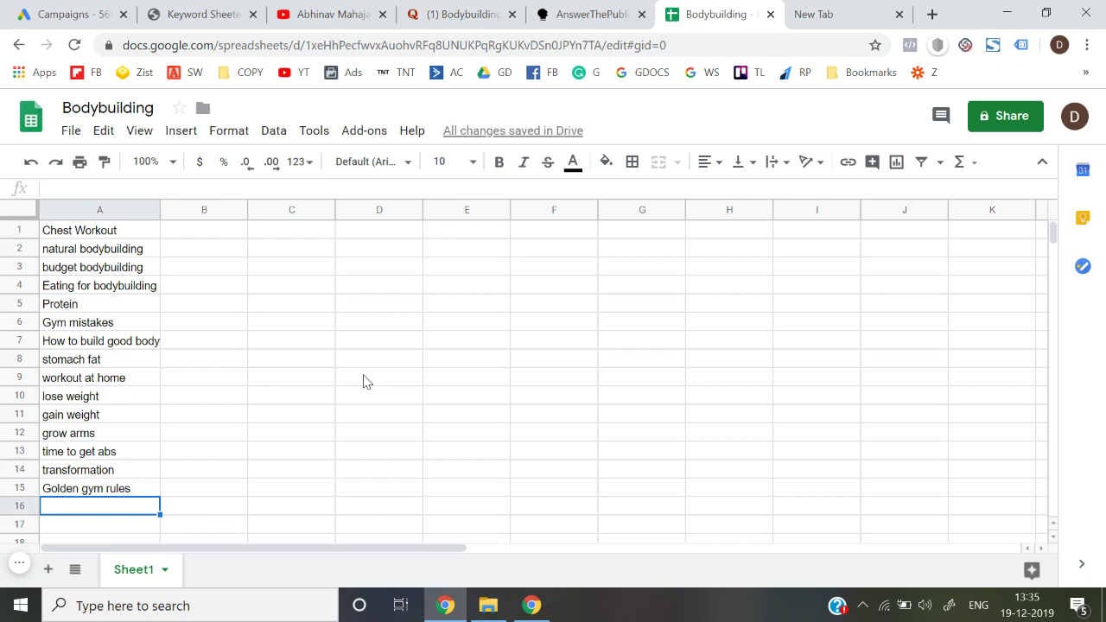
Check the next questions in the Quora feed and enter "squat" in cell A16 of the spreadsheet
click(440, 14)
scroll(254, 574, down, 1)
scroll(252, 573, down, 6)
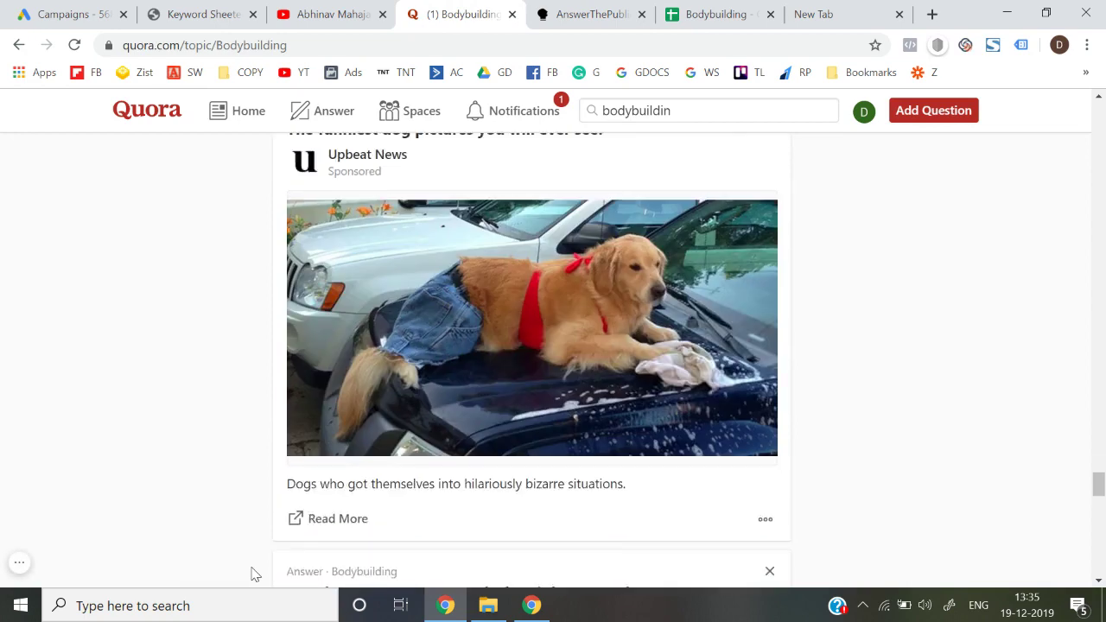
scroll(252, 573, up, 2)
scroll(163, 369, down, 4)
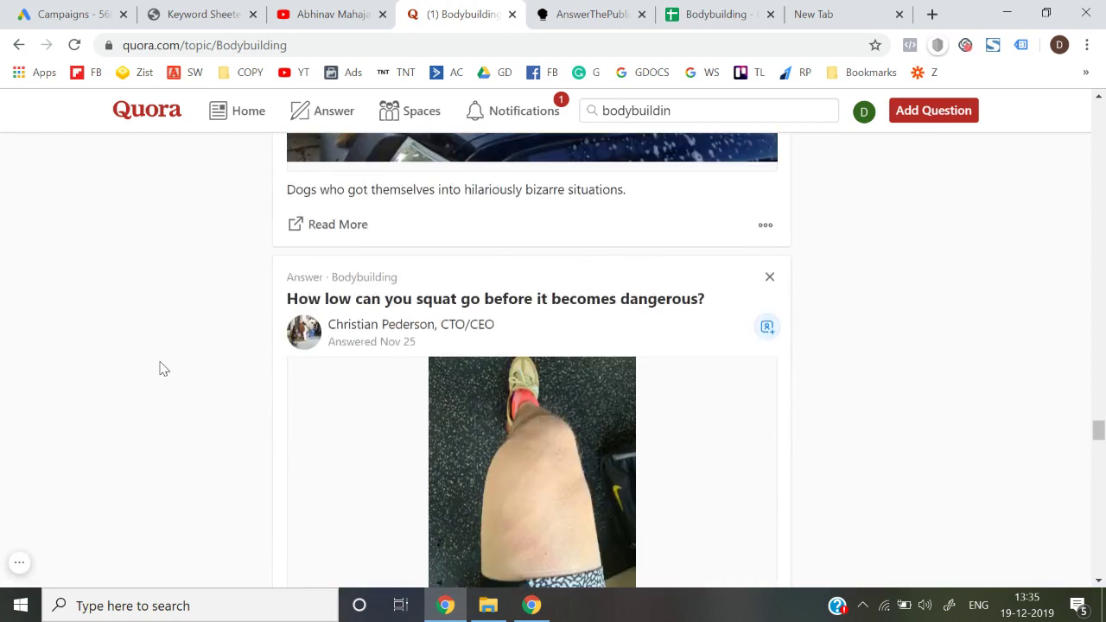
scroll(163, 369, down, 2)
scroll(163, 369, up, 2)
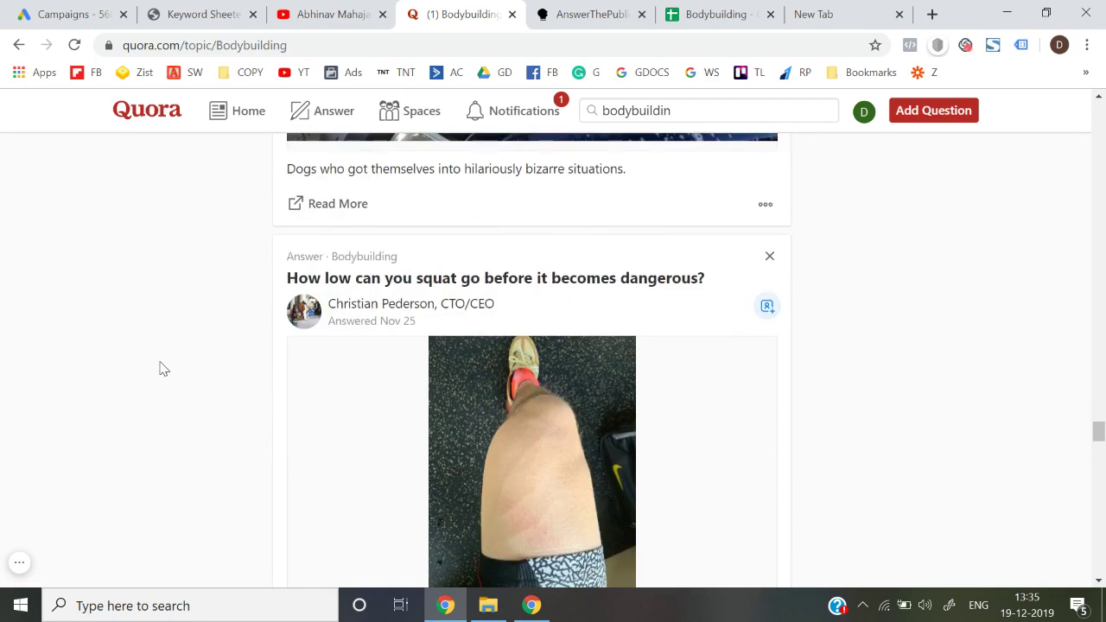
click(743, 14)
text(squ)
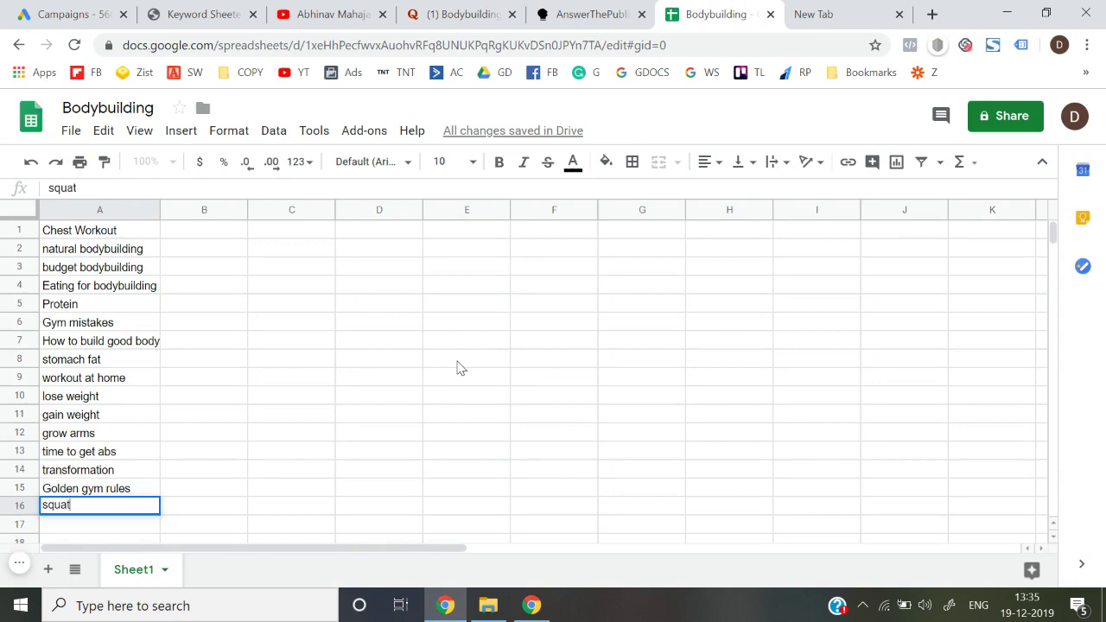
text(at)
key(Return)
Return to Quora's Bodybuilding topic and examine the questions following the squat answer for another topic idea
click(458, 14)
scroll(202, 389, down, 5)
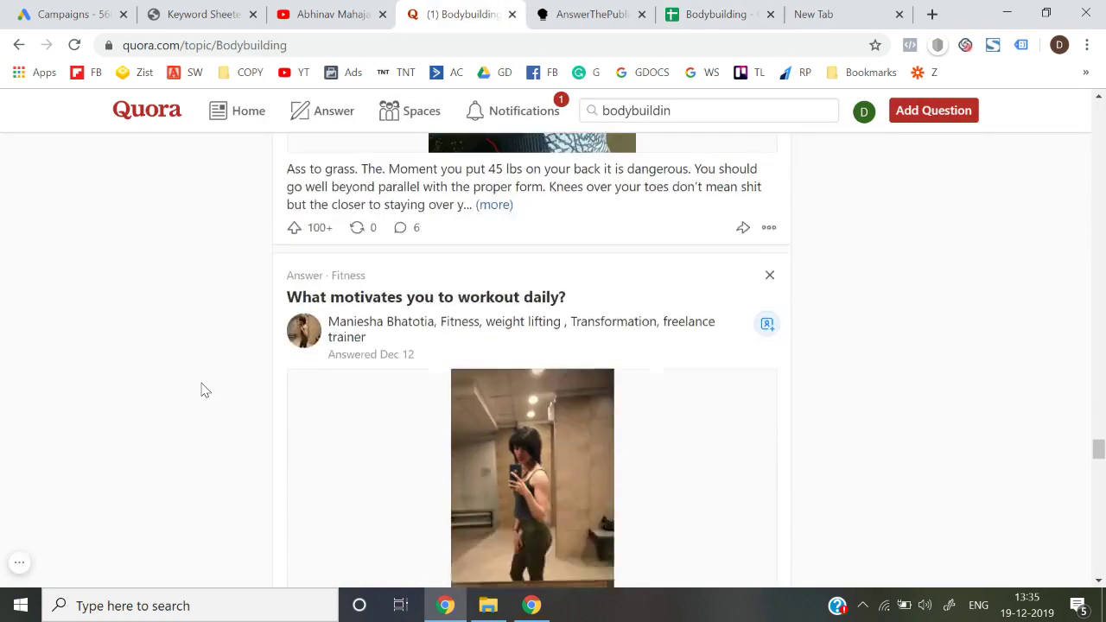
scroll(202, 390, down, 3)
scroll(203, 391, up, 2)
scroll(203, 390, down, 5)
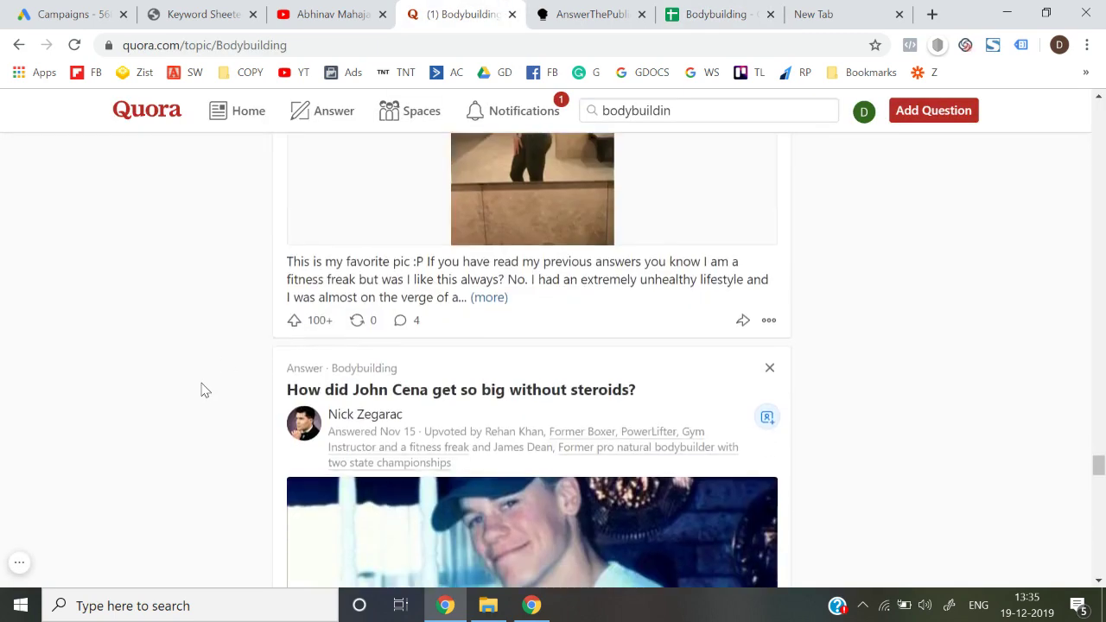
scroll(202, 390, down, 2)
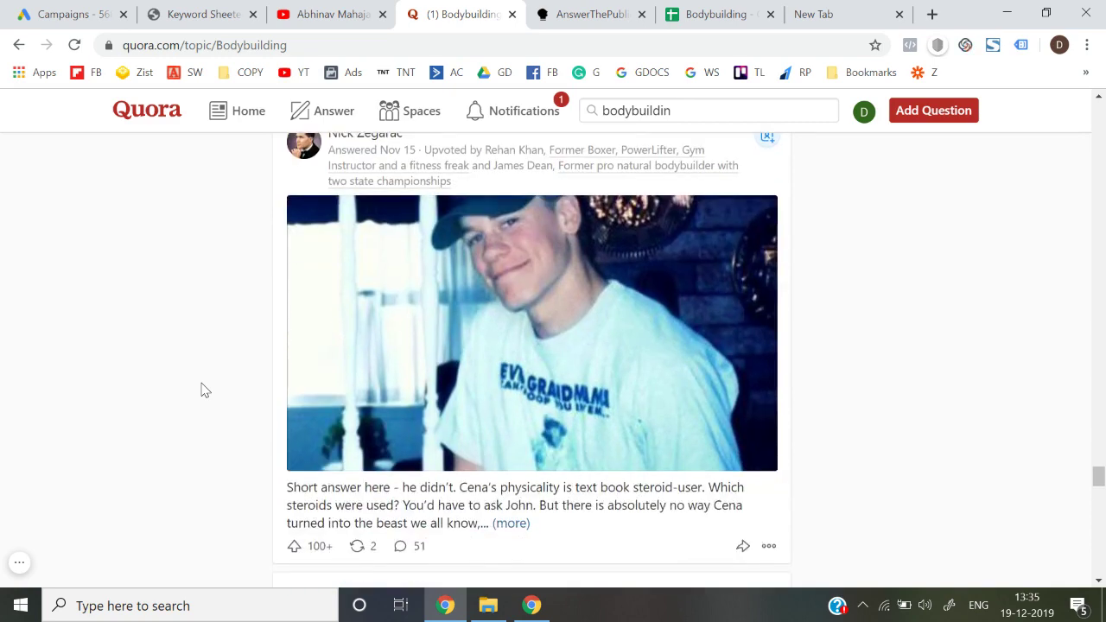
scroll(202, 391, down, 5)
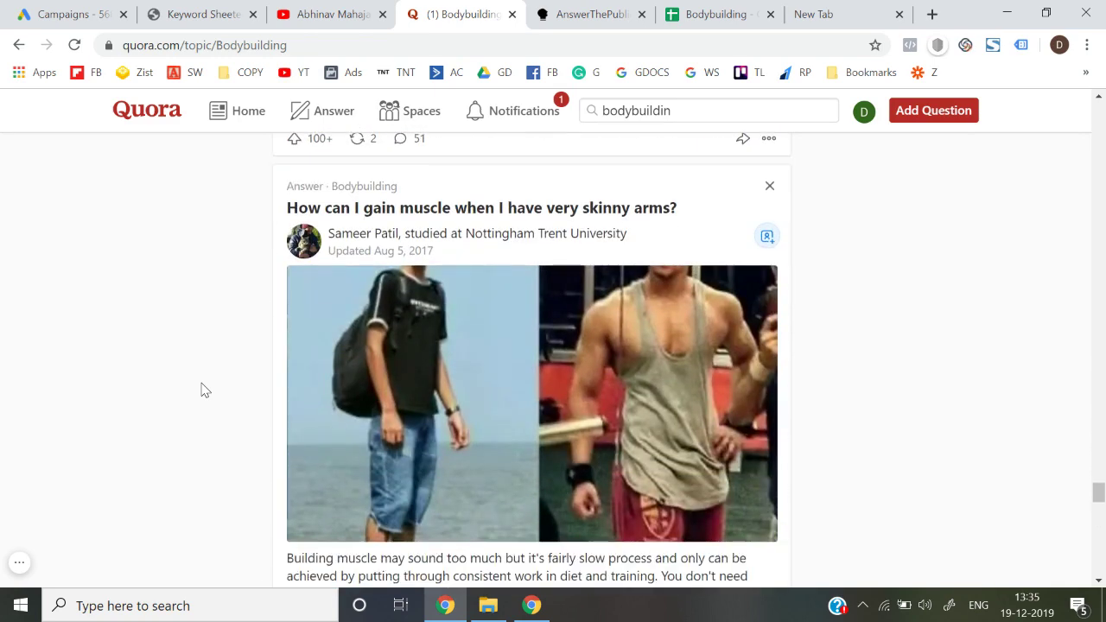
scroll(202, 391, up, 6)
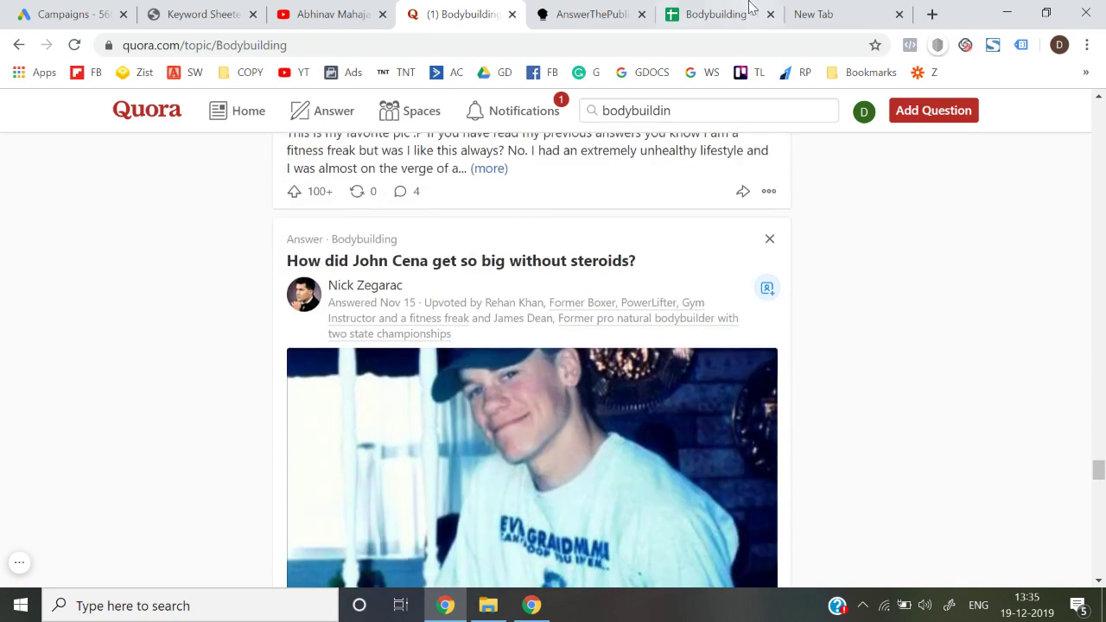
Switch to the spreadsheet and enter "Steroids" in cell A17
click(750, 9)
text(Sterio)
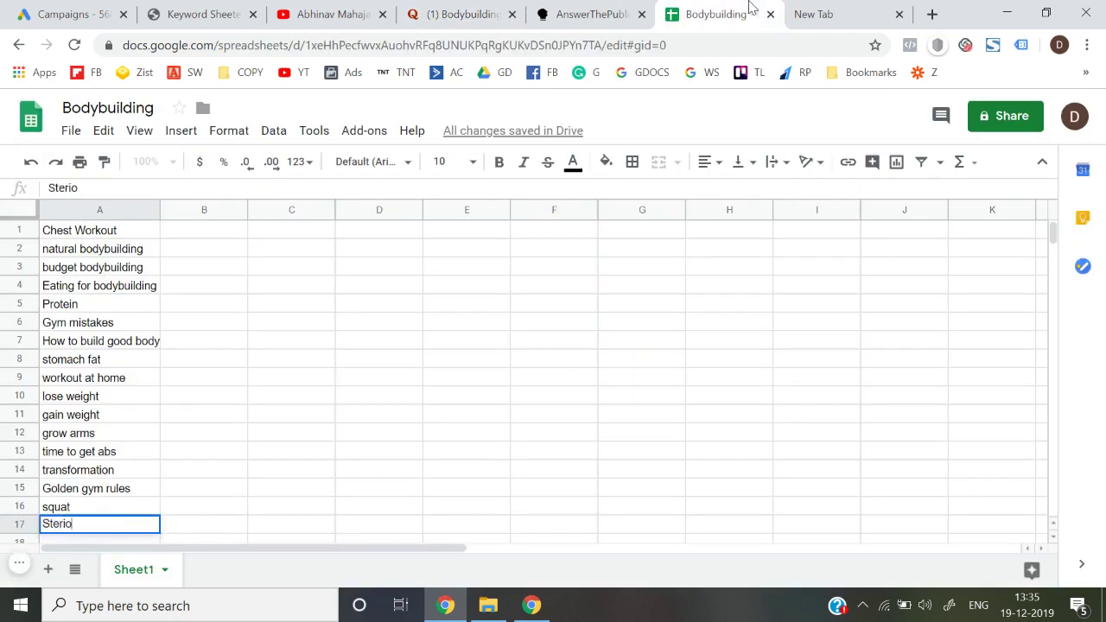
text(uds)
key(BackSpace)
key(BackSpace)
key(BackSpace)
text(oids)
key(Return)
Check the next question in the Quora feed and enter "gain muscle" in cell A18 of the spreadsheet
click(436, 12)
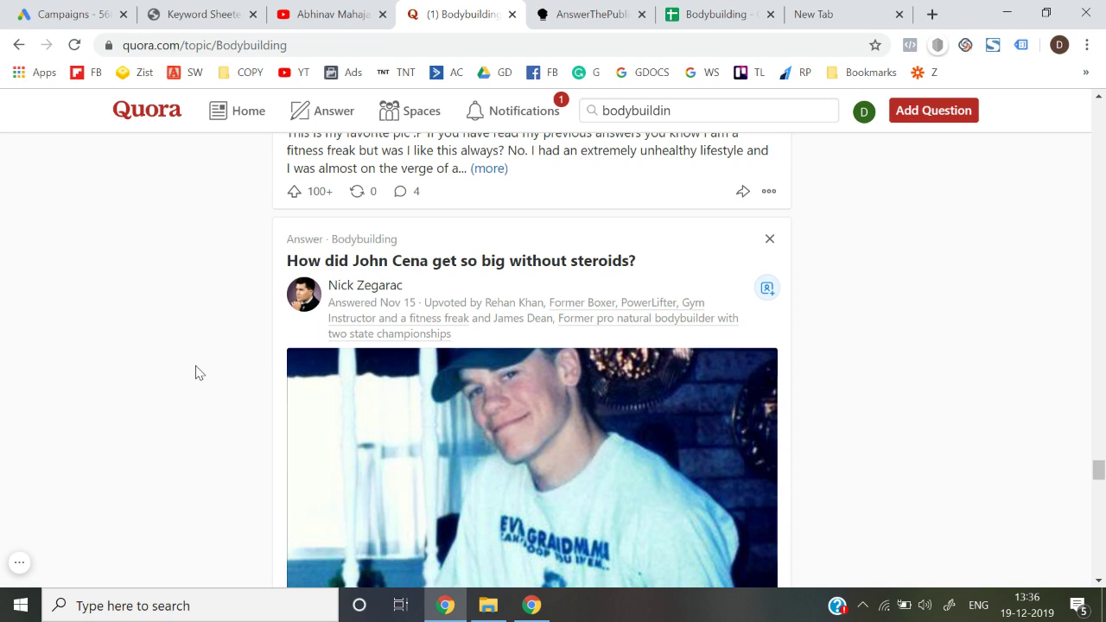
scroll(195, 372, down, 7)
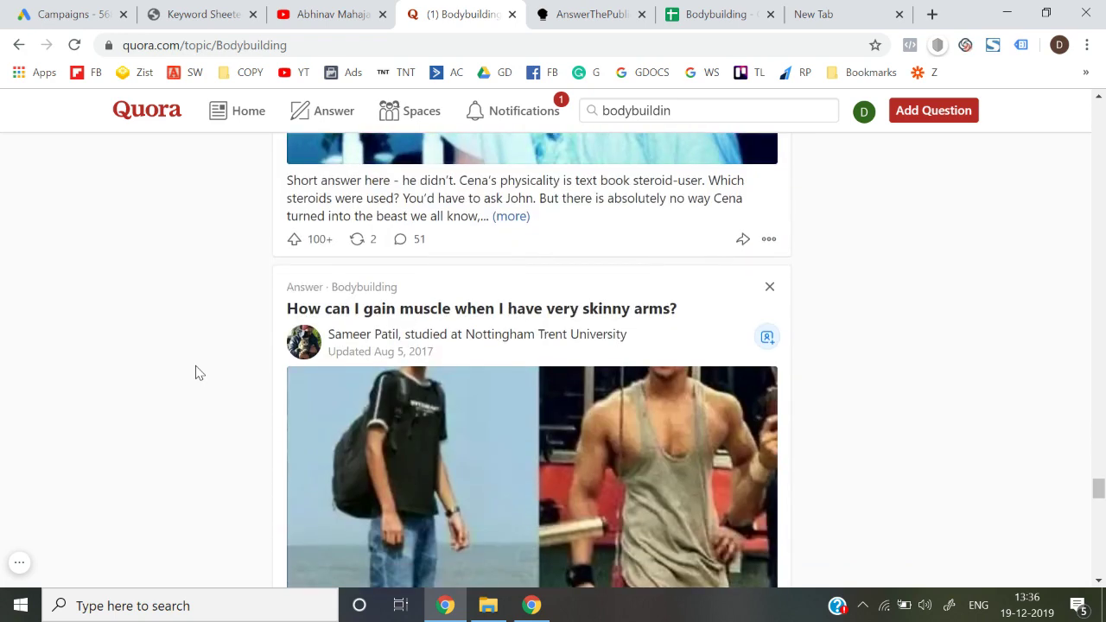
click(712, 14)
text(gain muscle)
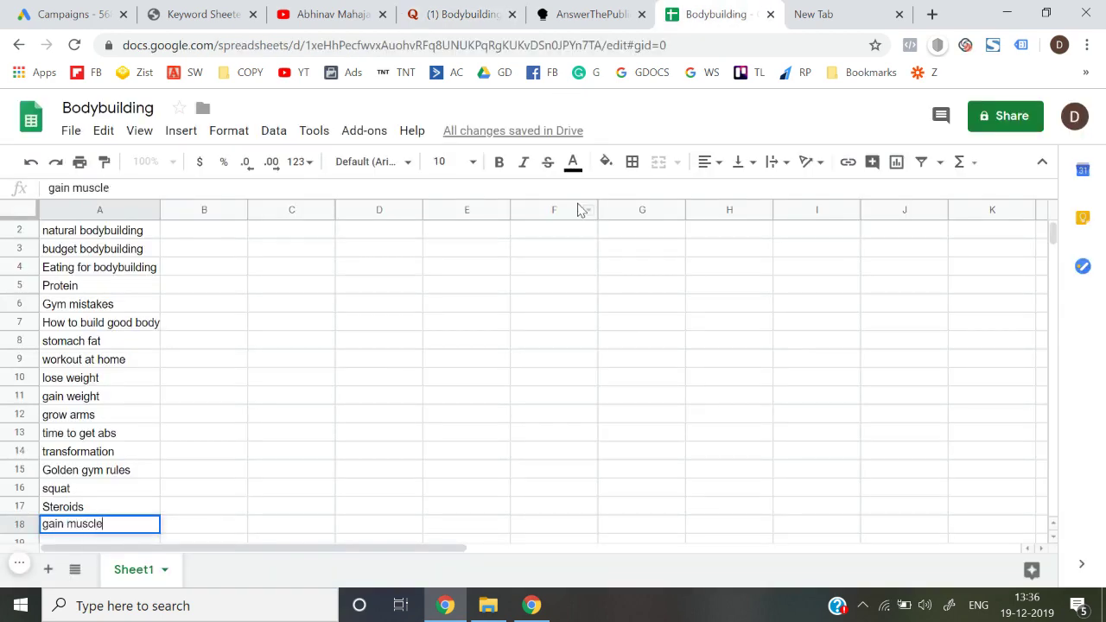
key(Return)
key(Up)
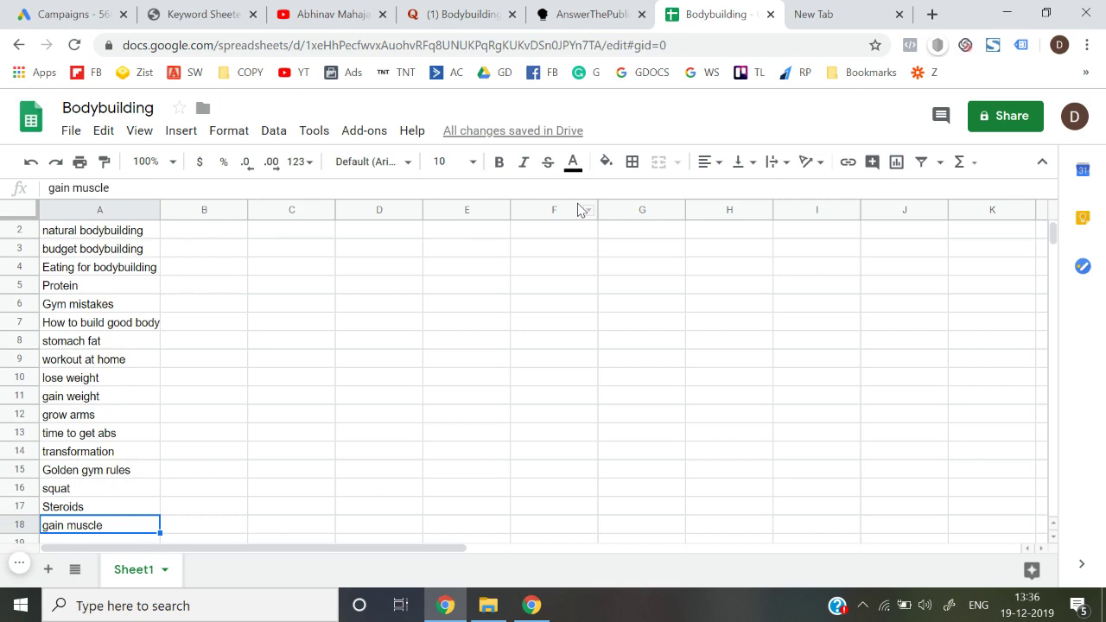
key(ctrl+Up)
key(ctrl+Down)
key(ctrl+Up)
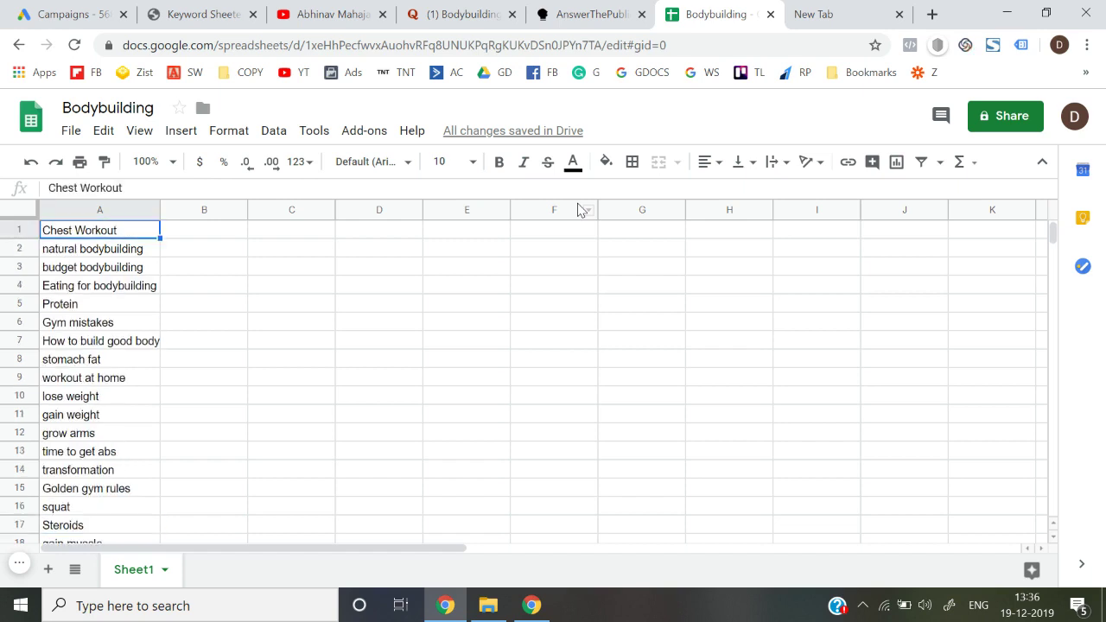
key(ctrl+Down)
key(ctrl+Up)
key(ctrl+Down)
key(ctrl+Up)
key(ctrl+Down)
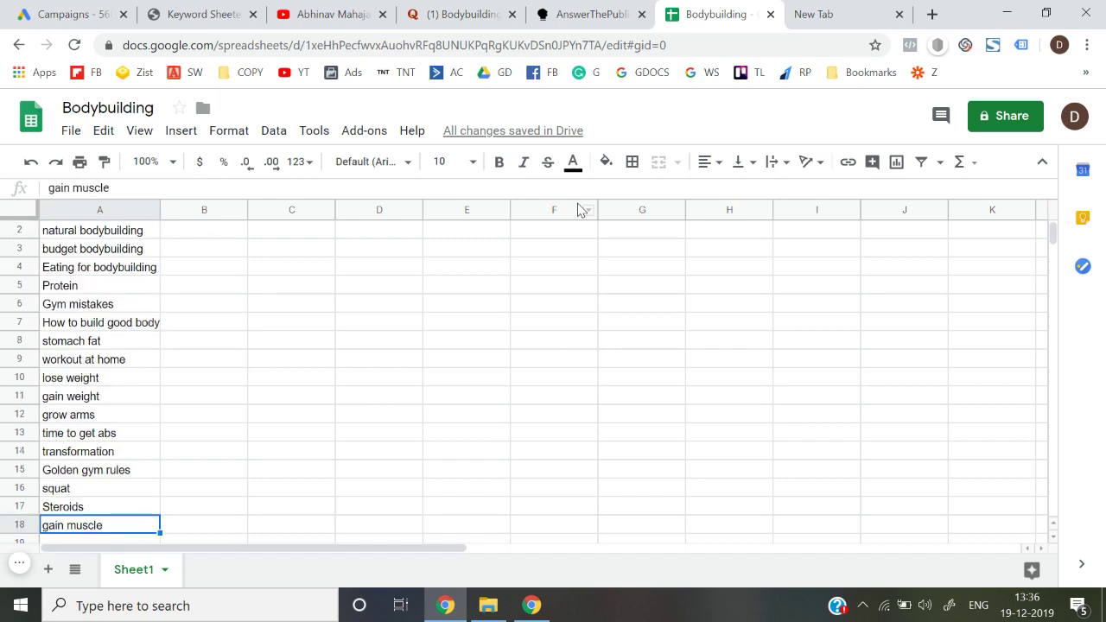
key(ctrl+Up)
key(ctrl+Down)
key(ctrl+Up)
key(ctrl+Down)
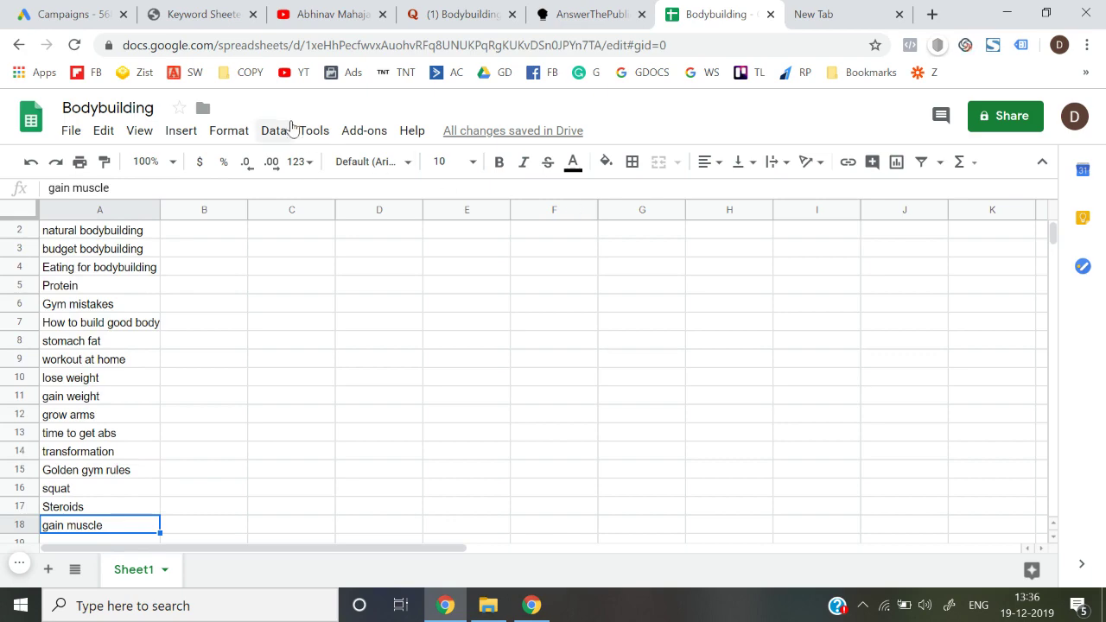
Look through further questions in Quora's Bodybuilding feed and return to the spreadsheet
click(466, 14)
scroll(208, 368, down, 12)
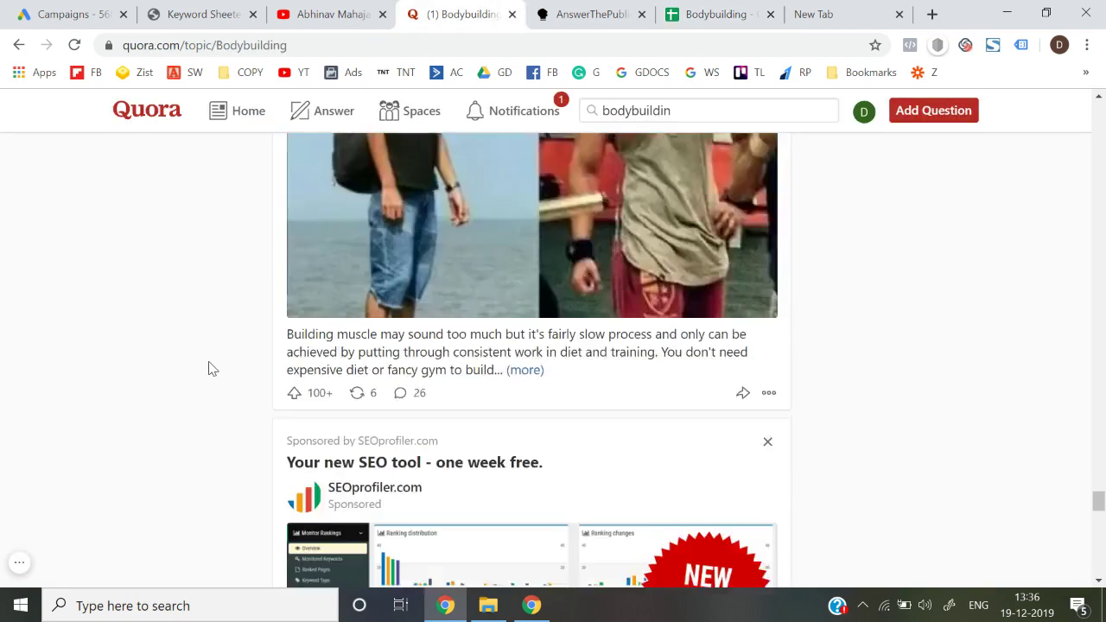
scroll(208, 368, down, 9)
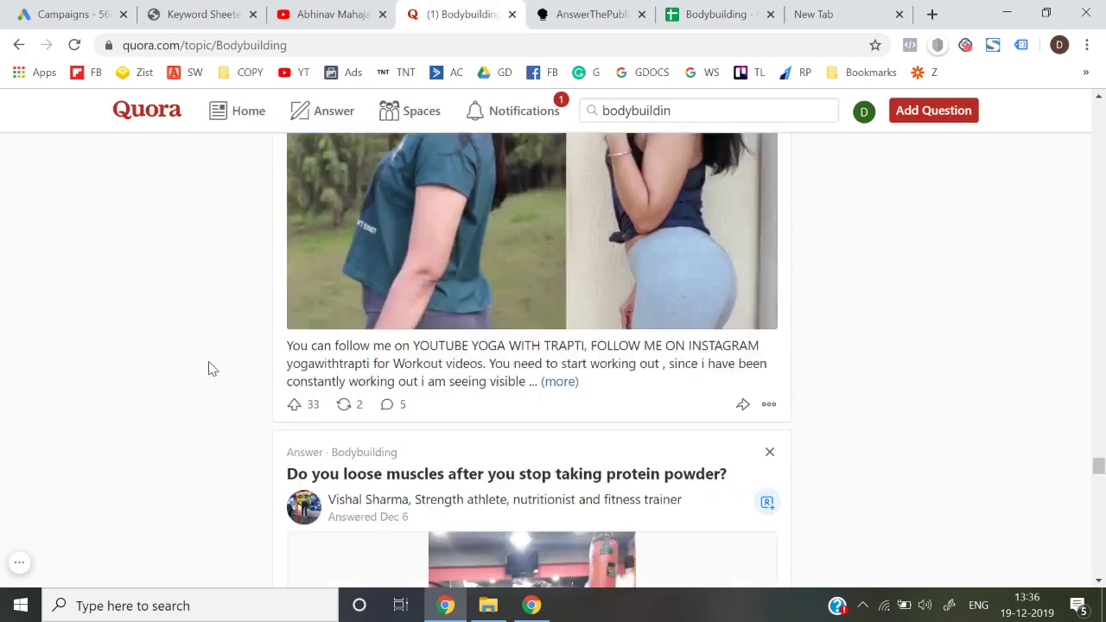
scroll(208, 368, down, 8)
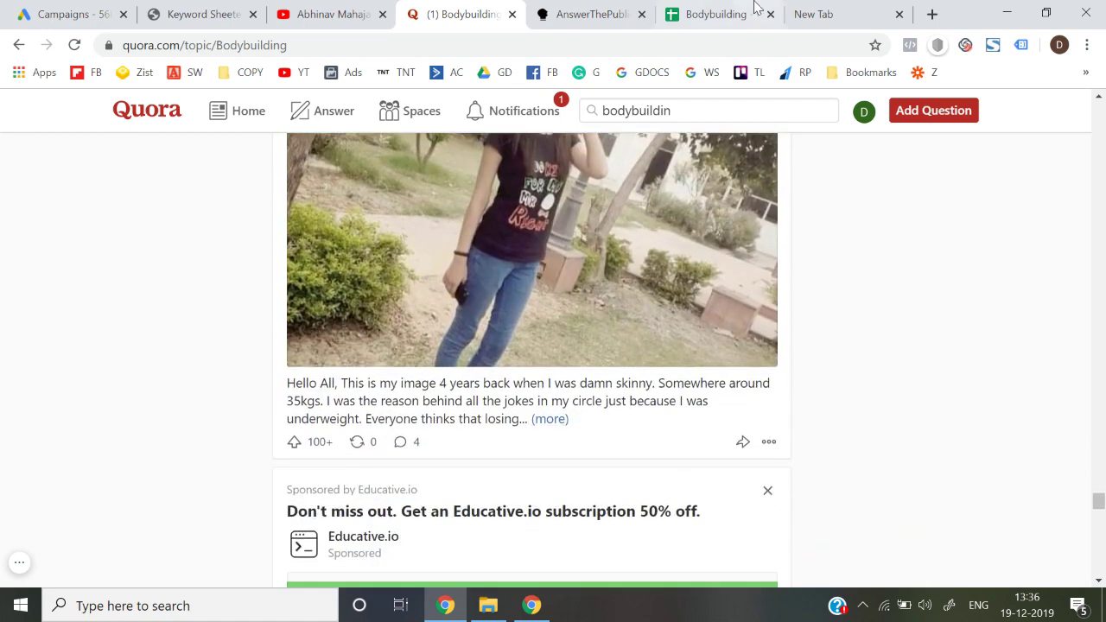
click(754, 7)
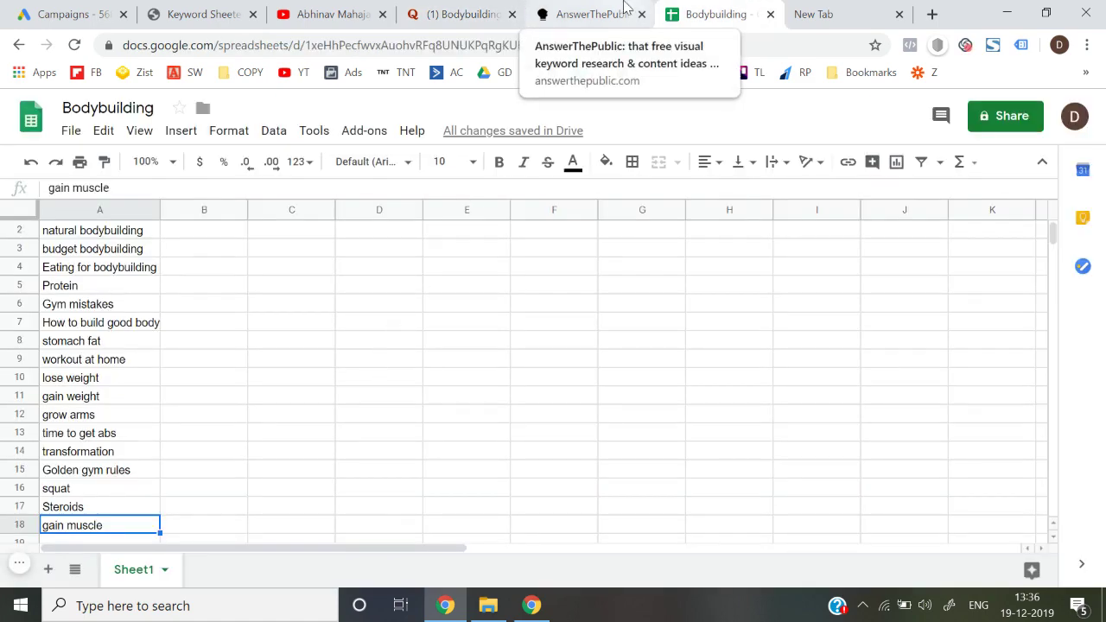
Switch to AnswerThePublic and generate the content ideas report for the keyword "bodybuilding"
click(626, 8)
scroll(369, 393, down, 4)
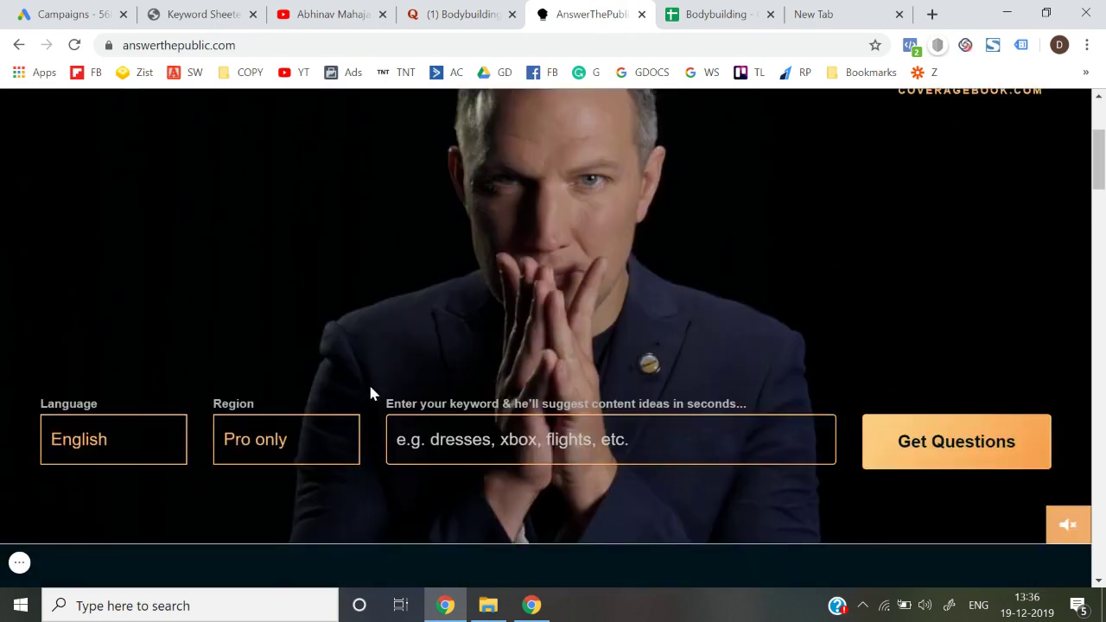
click(450, 346)
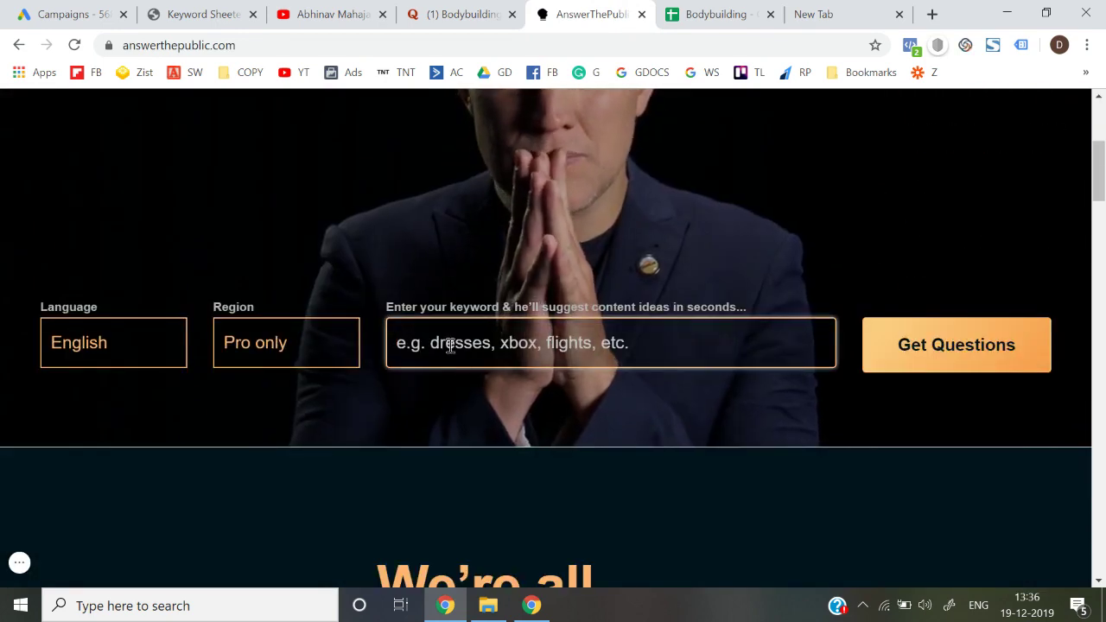
text(bodybuild)
key(BackSpace)
key(BackSpace)
key(BackSpace)
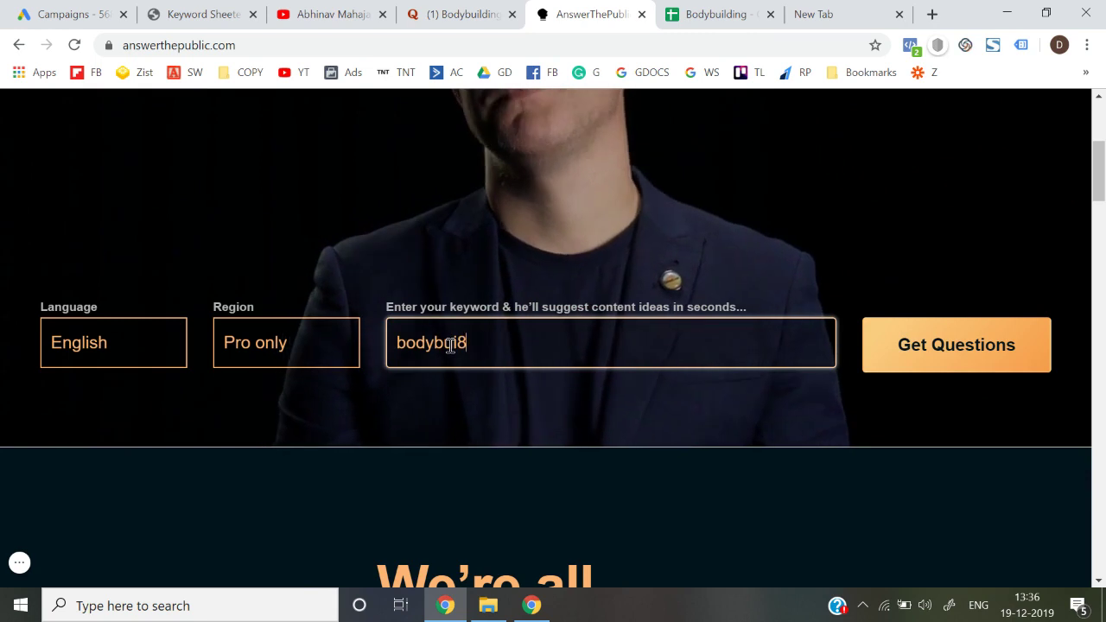
text(ilding)
key(Return)
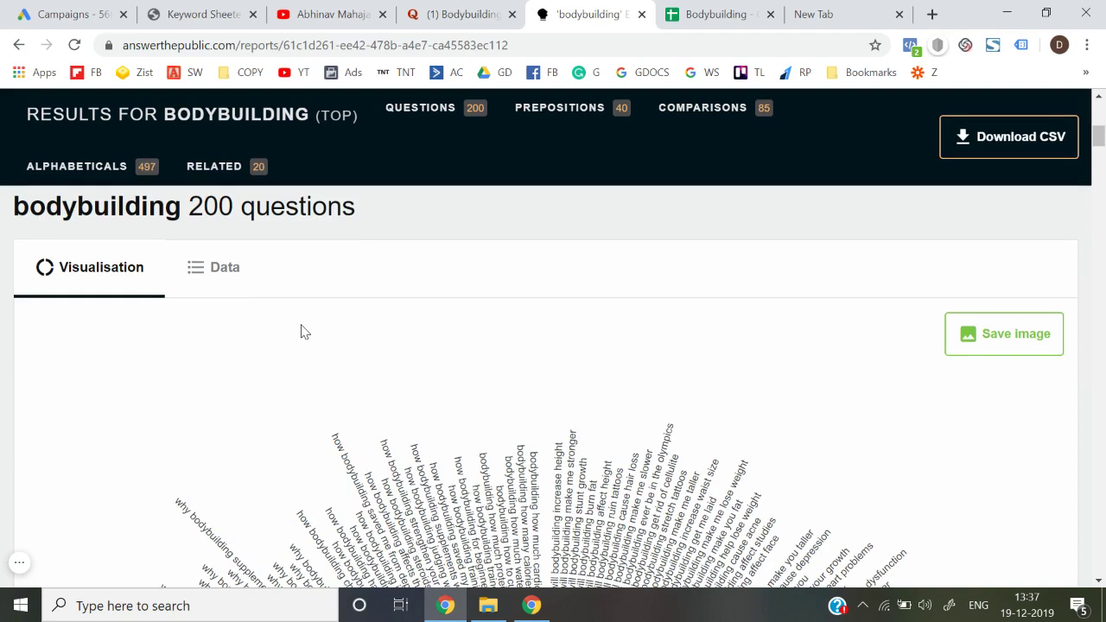
Examine the question wheel of the bodybuilding report, especially the "how" and "why" branches, for keyword ideas
scroll(301, 332, down, 3)
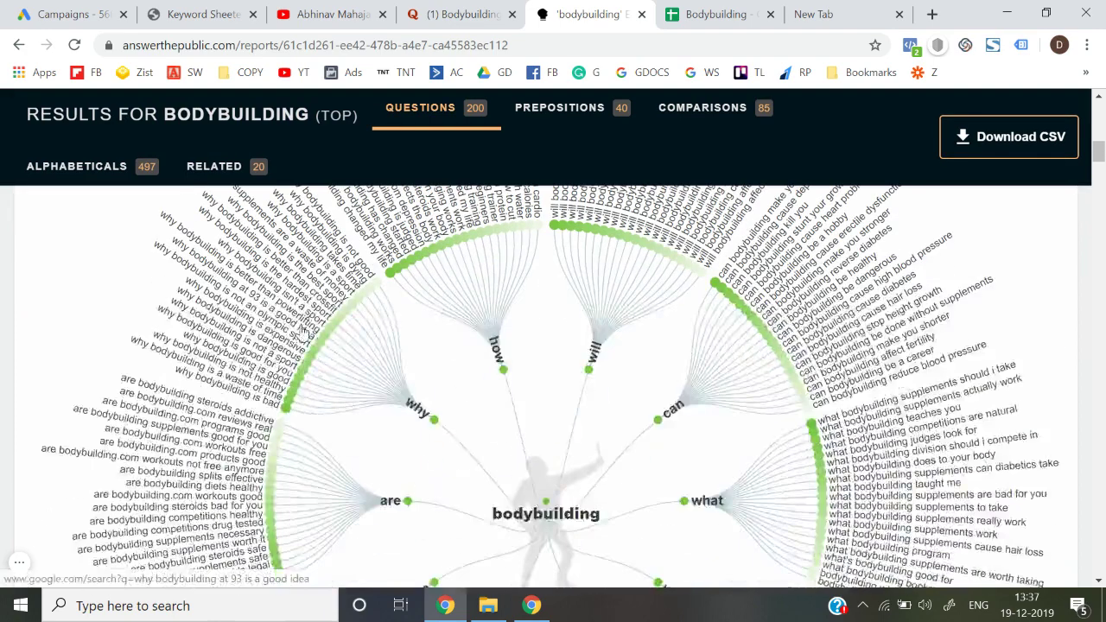
scroll(302, 330, up, 1)
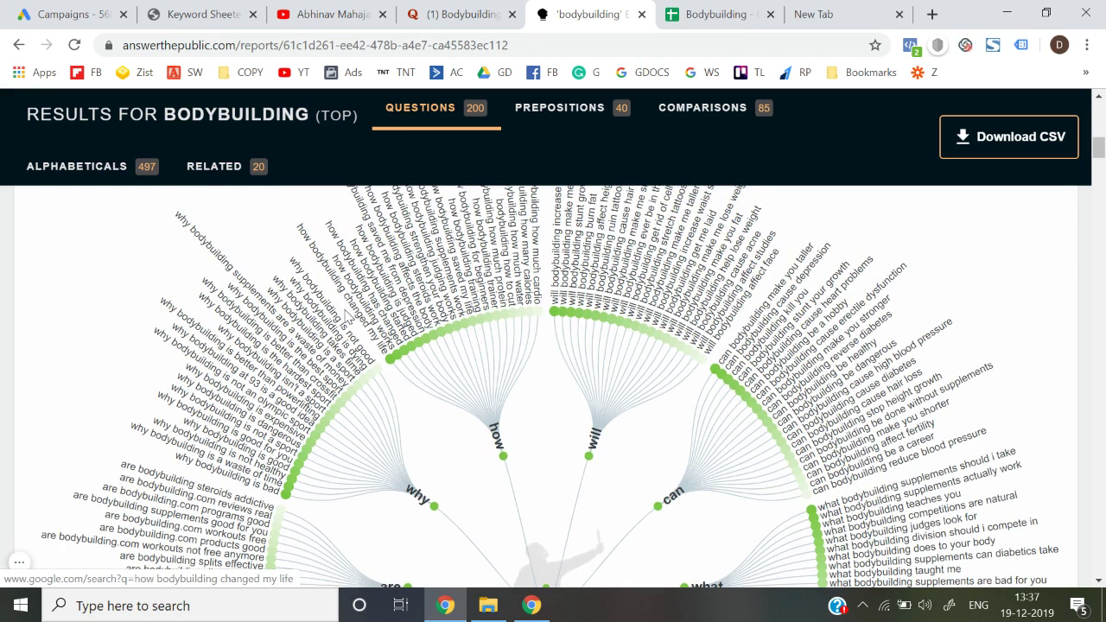
scroll(361, 327, up, 1)
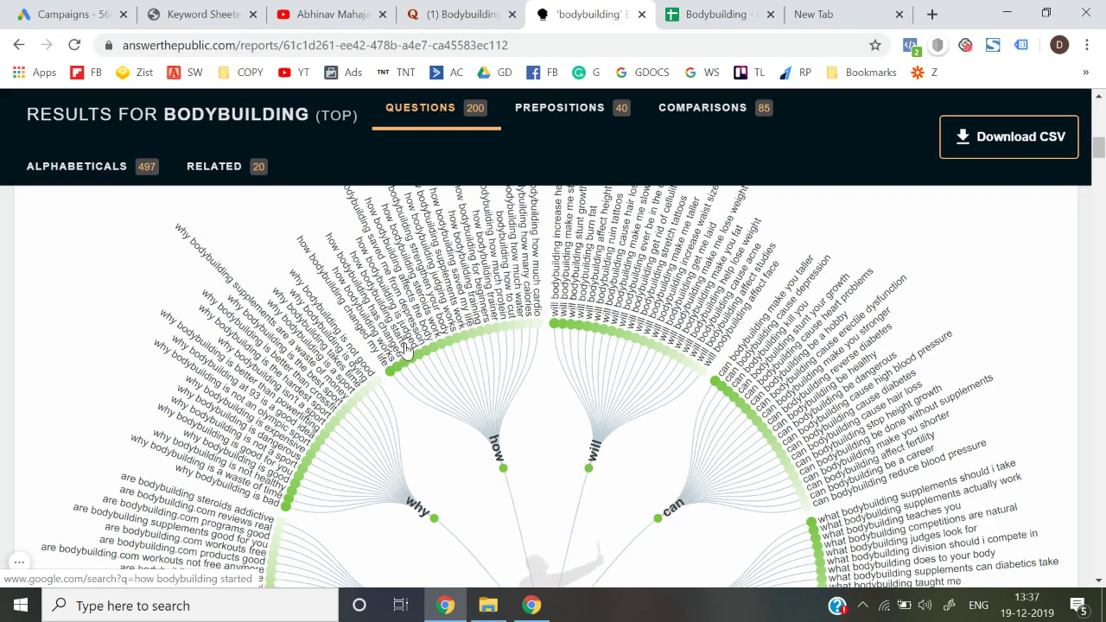
scroll(406, 350, up, 1)
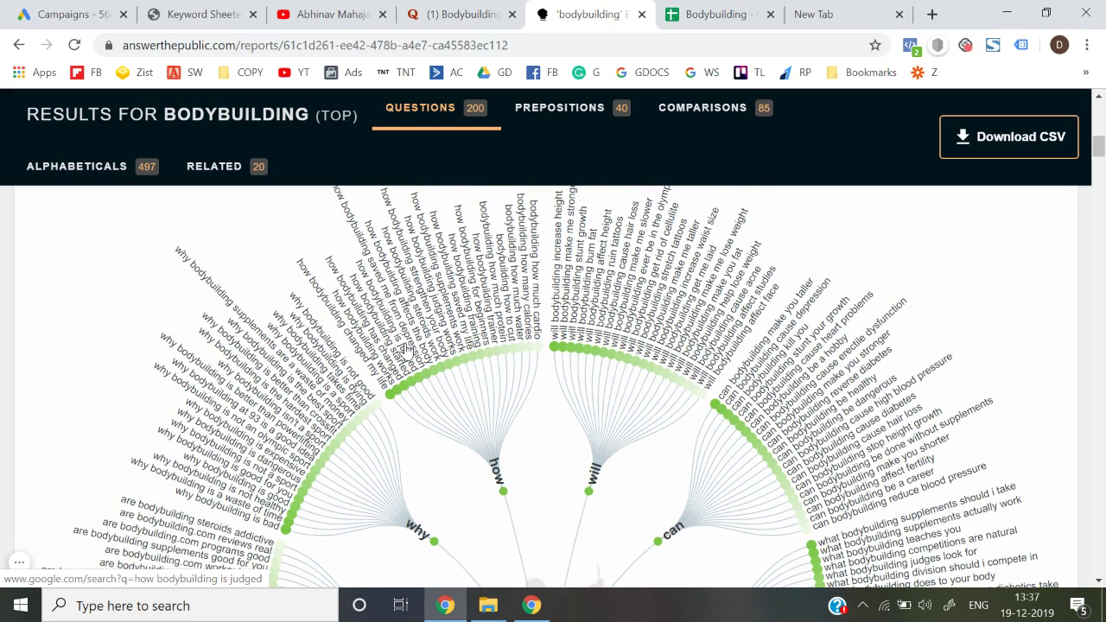
scroll(406, 350, down, 8)
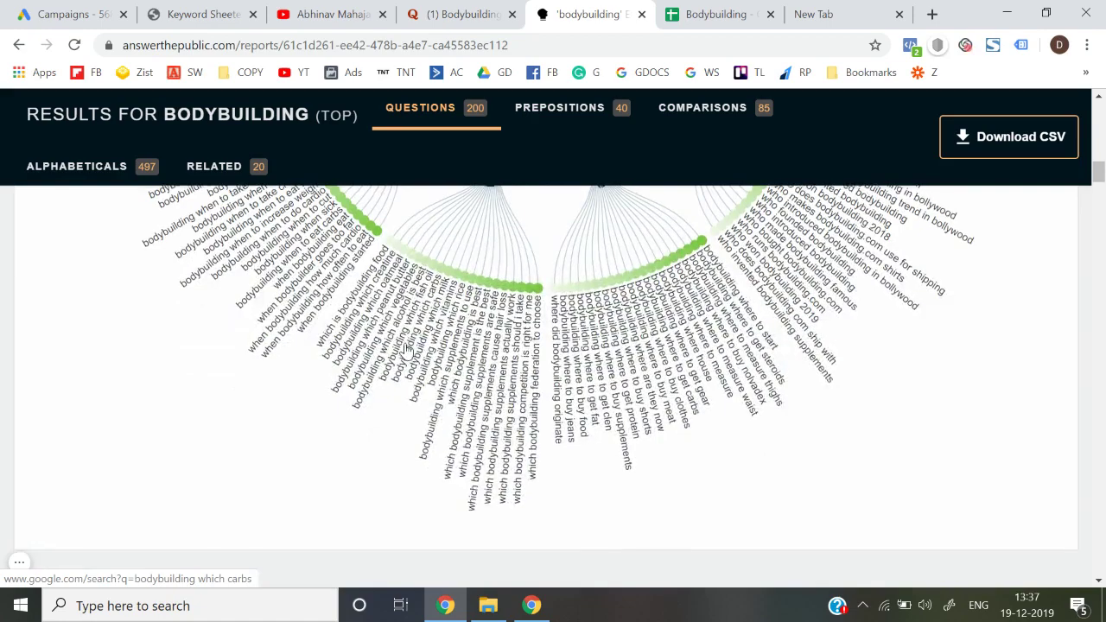
scroll(407, 350, up, 7)
scroll(406, 350, up, 2)
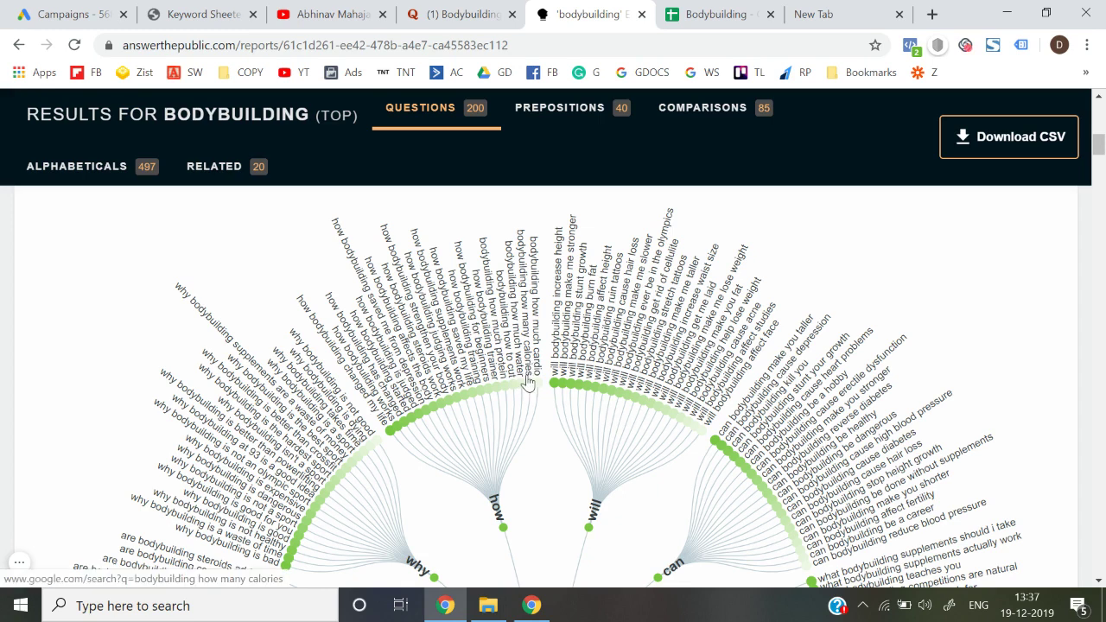
Switch to the spreadsheet and enter "cardio" in cell A19 and "calories" in cell A20
click(713, 17)
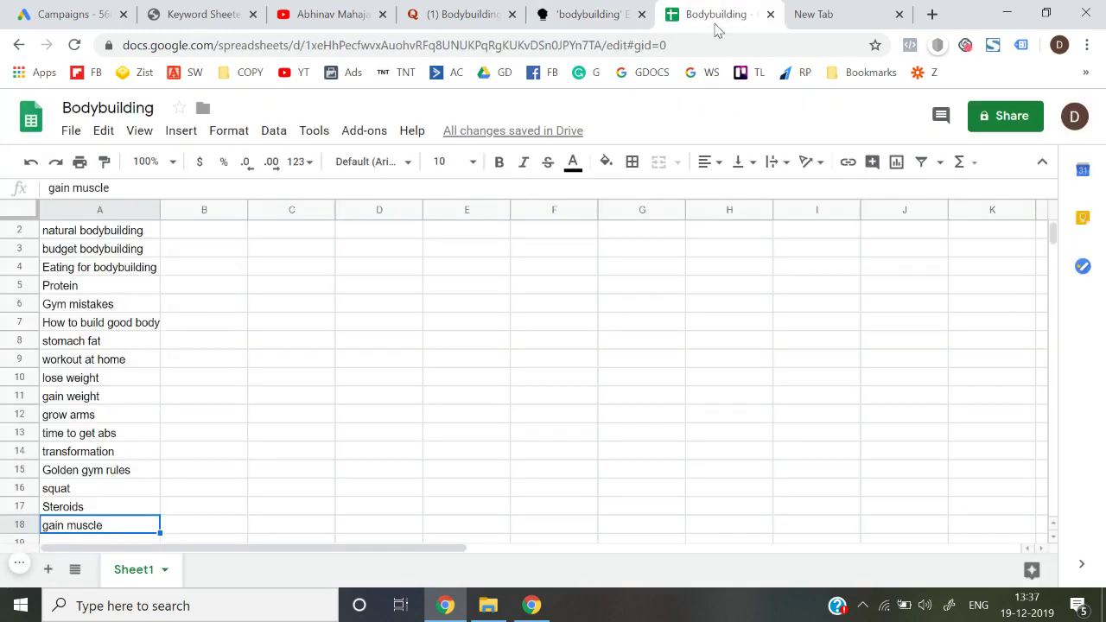
text(cardio)
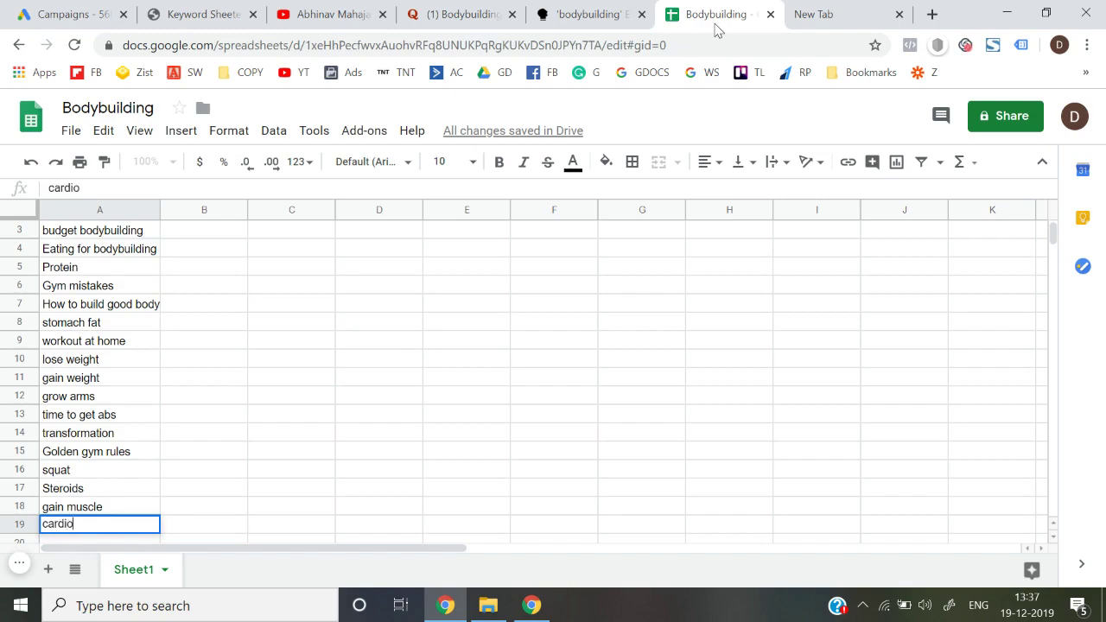
key(Return)
text(calories)
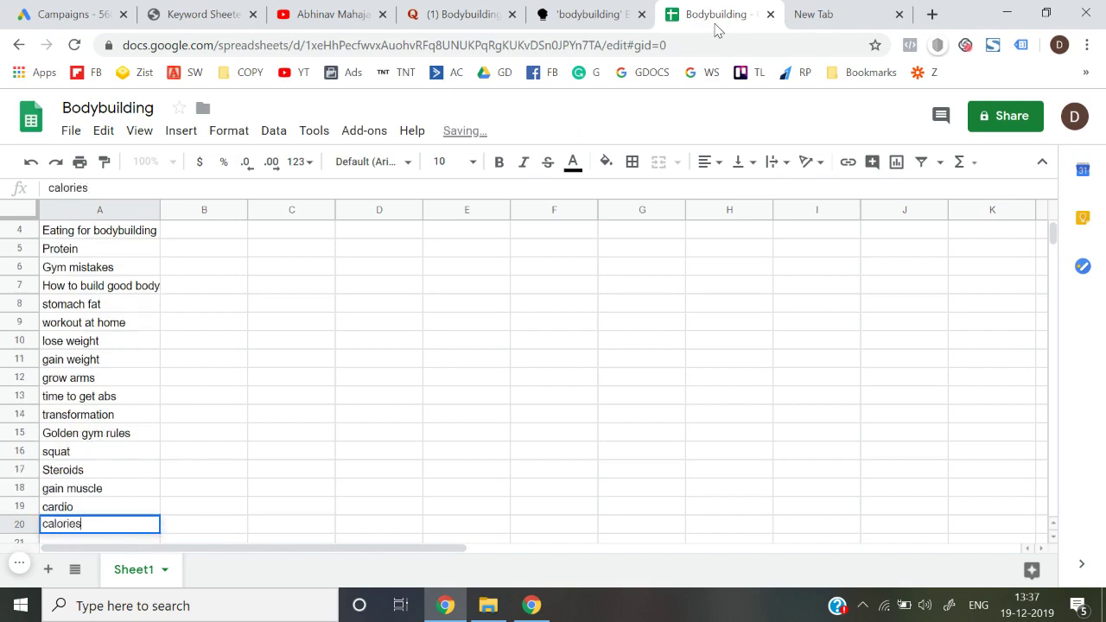
key(Return)
Return to the AnswerThePublic report and look over the "will", "can" and "what" questions about bodybuilding
click(596, 14)
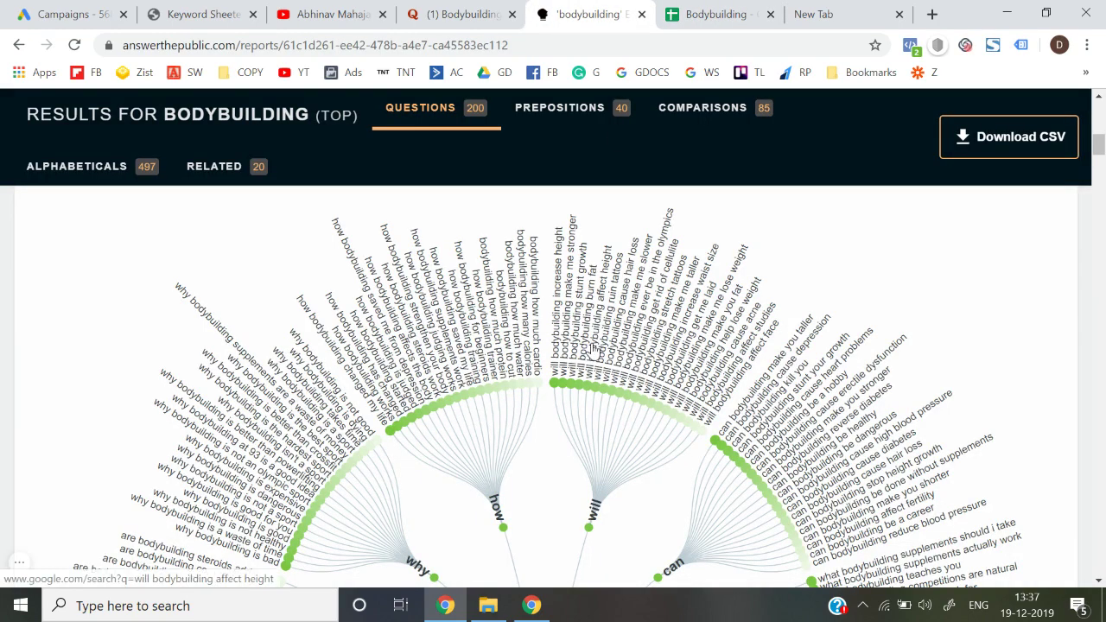
scroll(594, 348, down, 2)
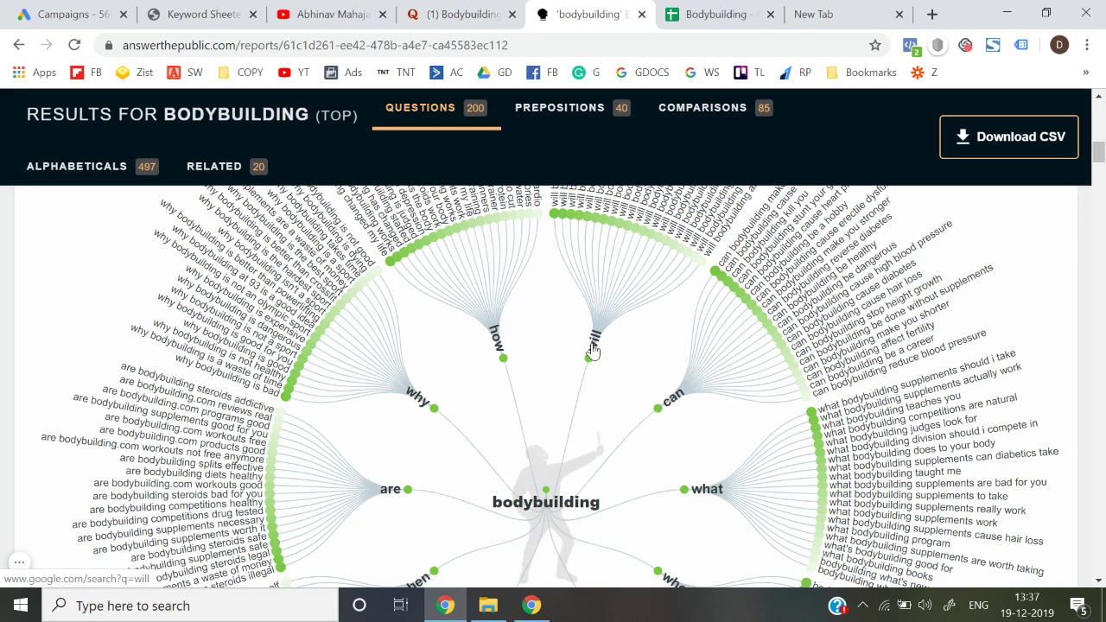
scroll(735, 289, up, 1)
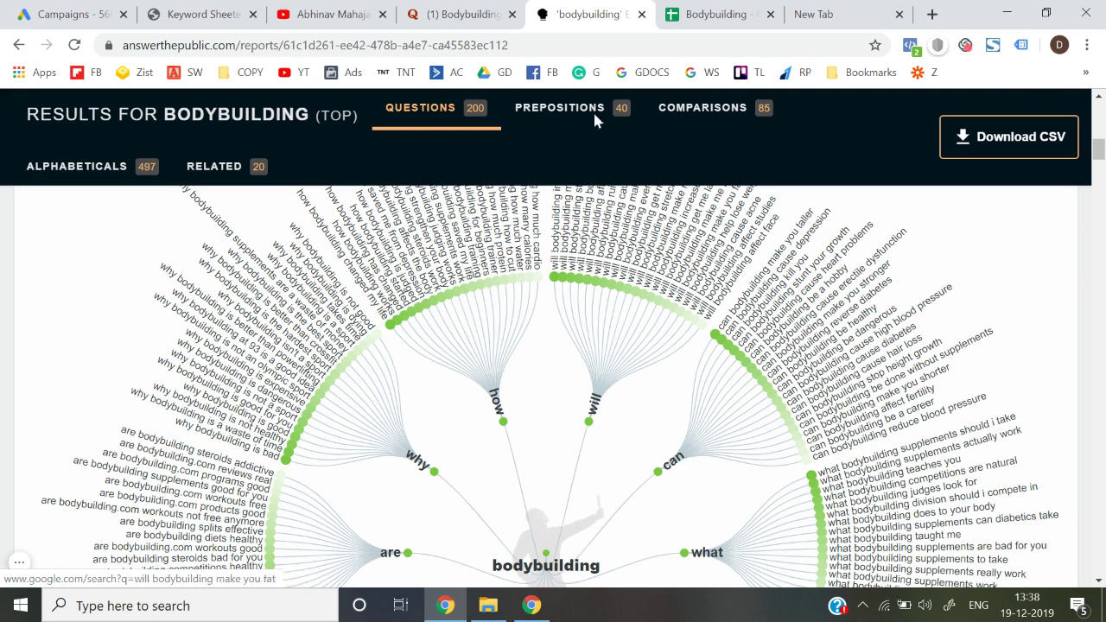
Switch to Keyword Sheeter and start generating keyword ideas for "bodybuilding"
click(198, 14)
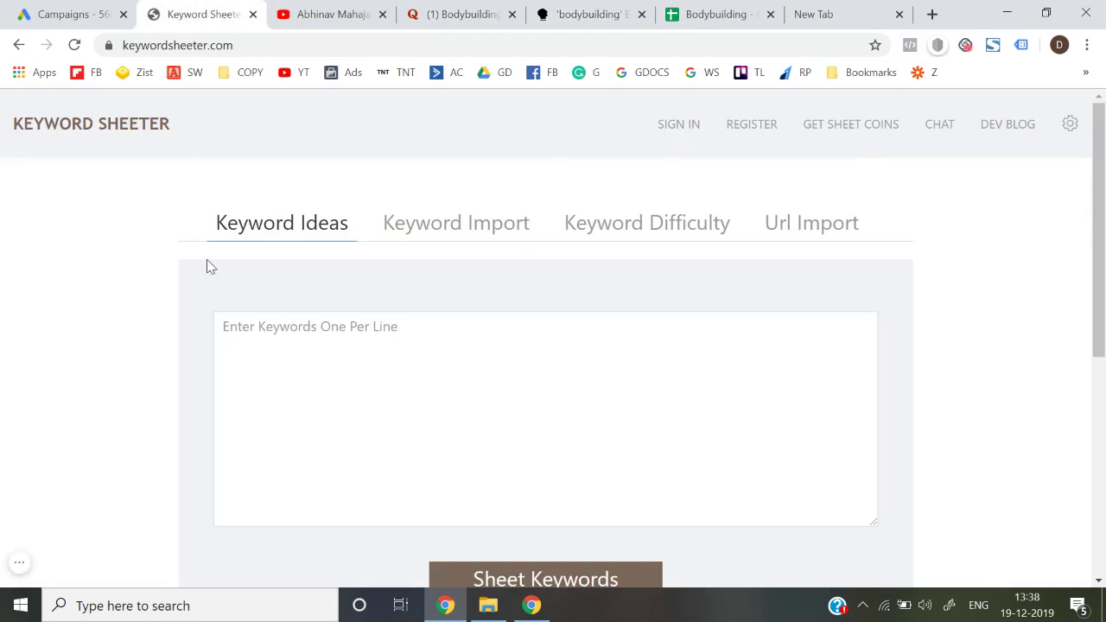
click(281, 334)
text(bodybu)
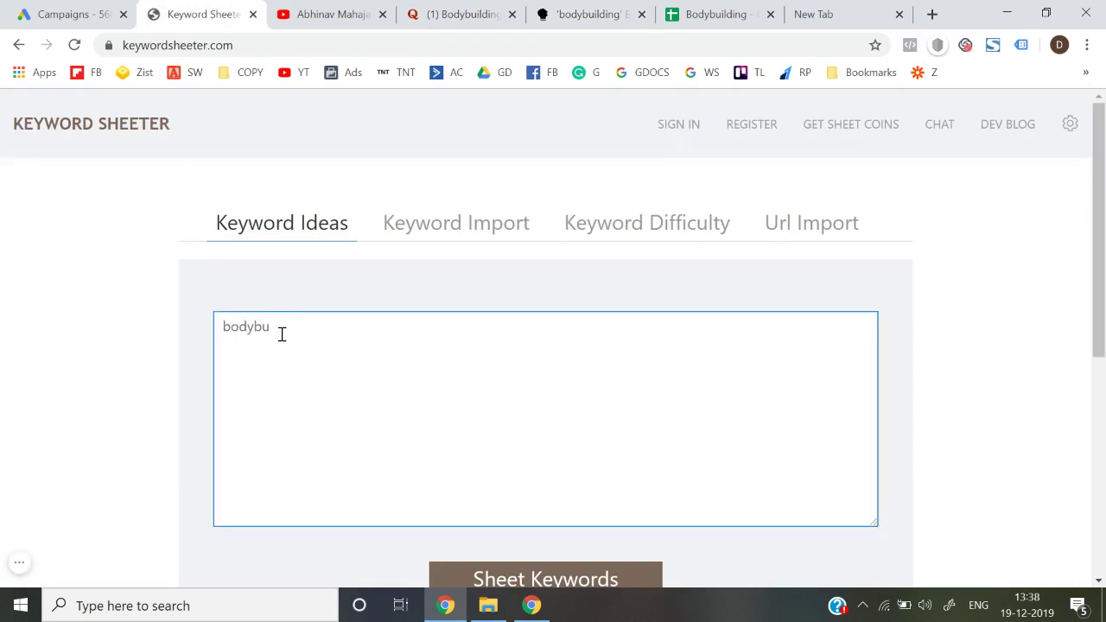
text(ilding)
scroll(282, 334, down, 1)
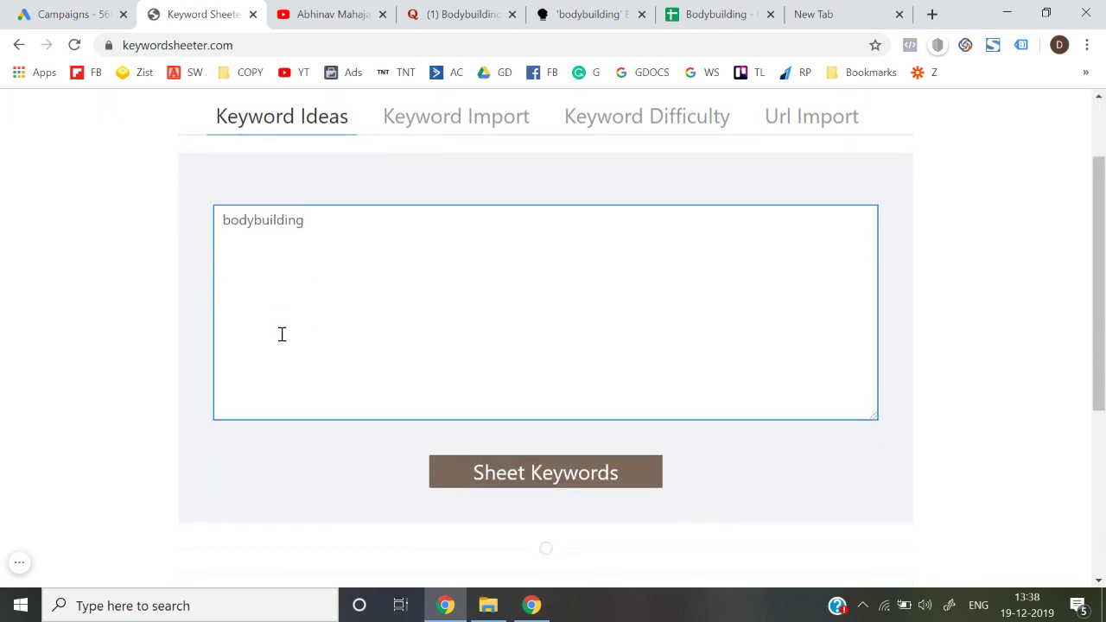
click(518, 471)
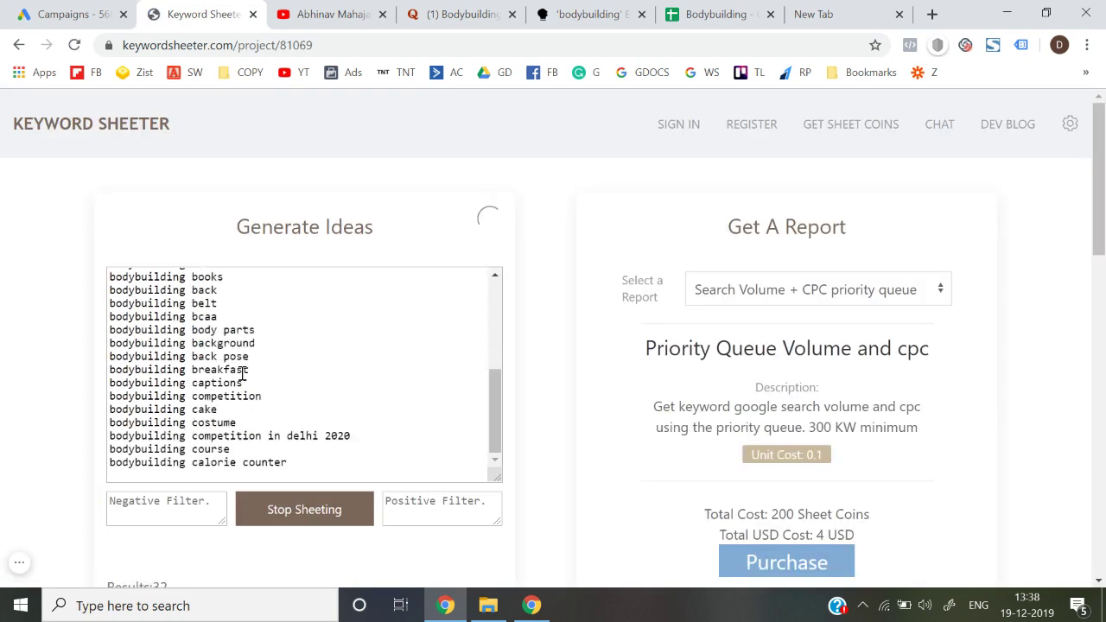
Watch the bodybuilding keyword ideas accumulate in the Generate Ideas list, and stop the sheeting
scroll(242, 373, down, 1)
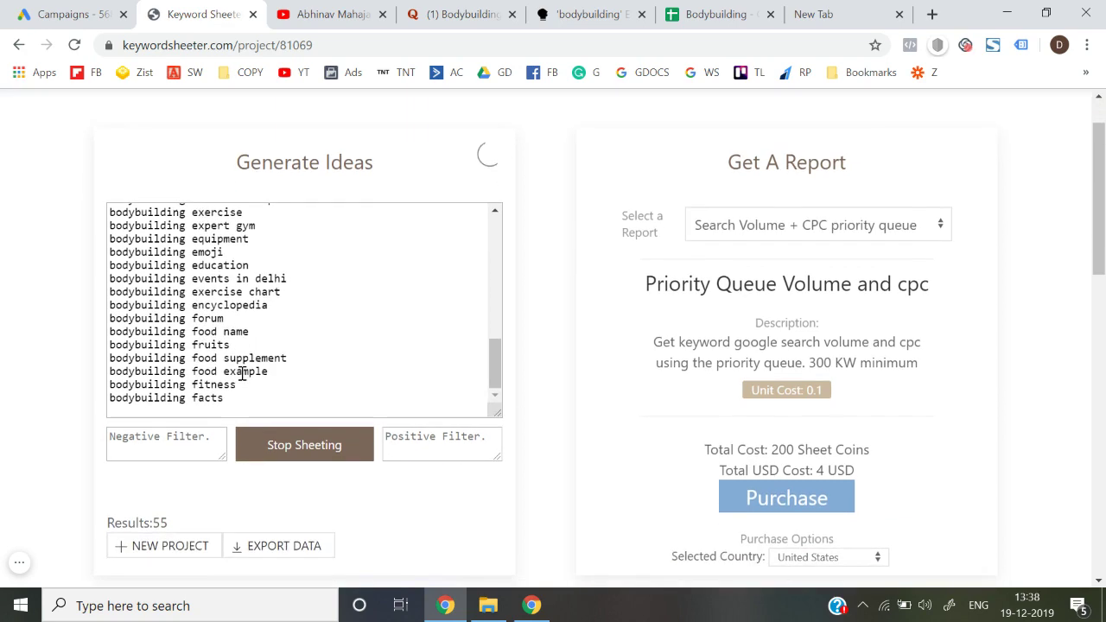
scroll(242, 373, down, 1)
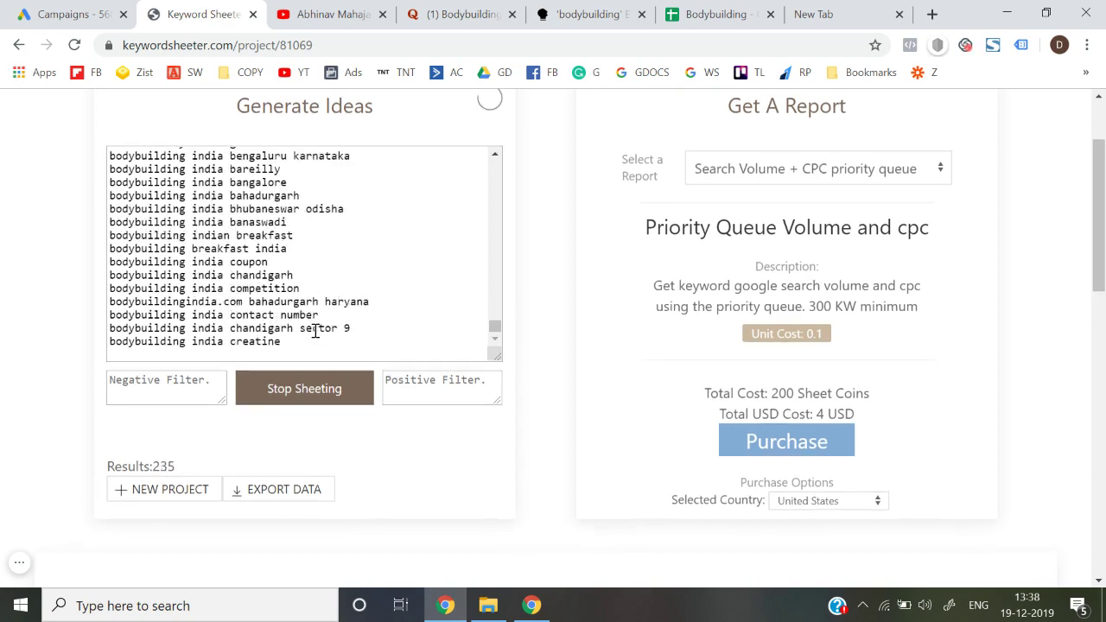
scroll(54, 333, up, 2)
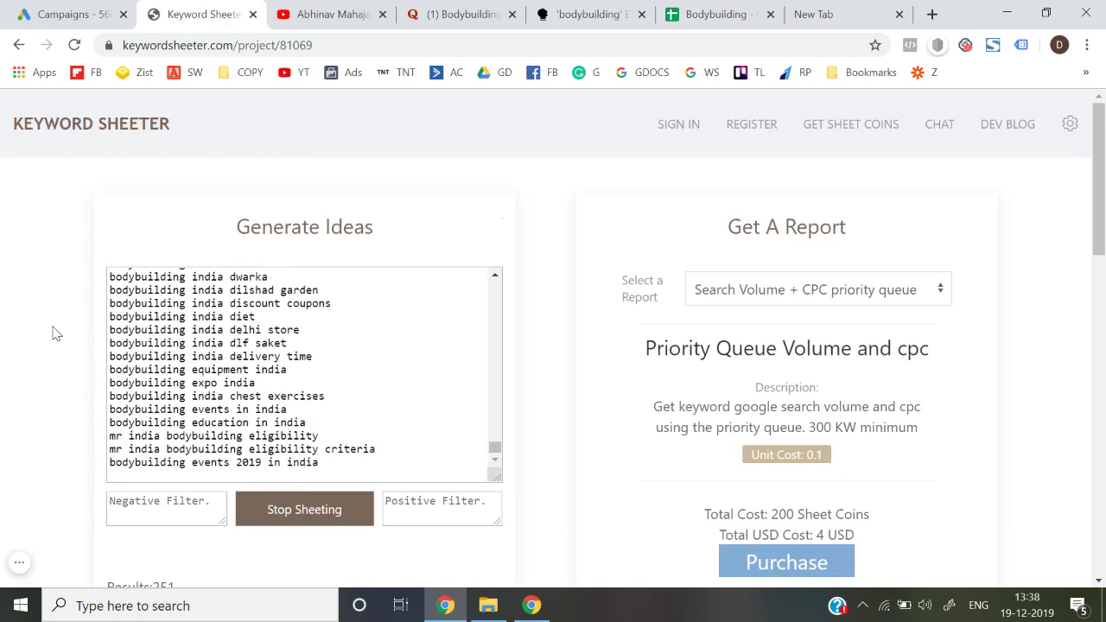
scroll(54, 333, down, 2)
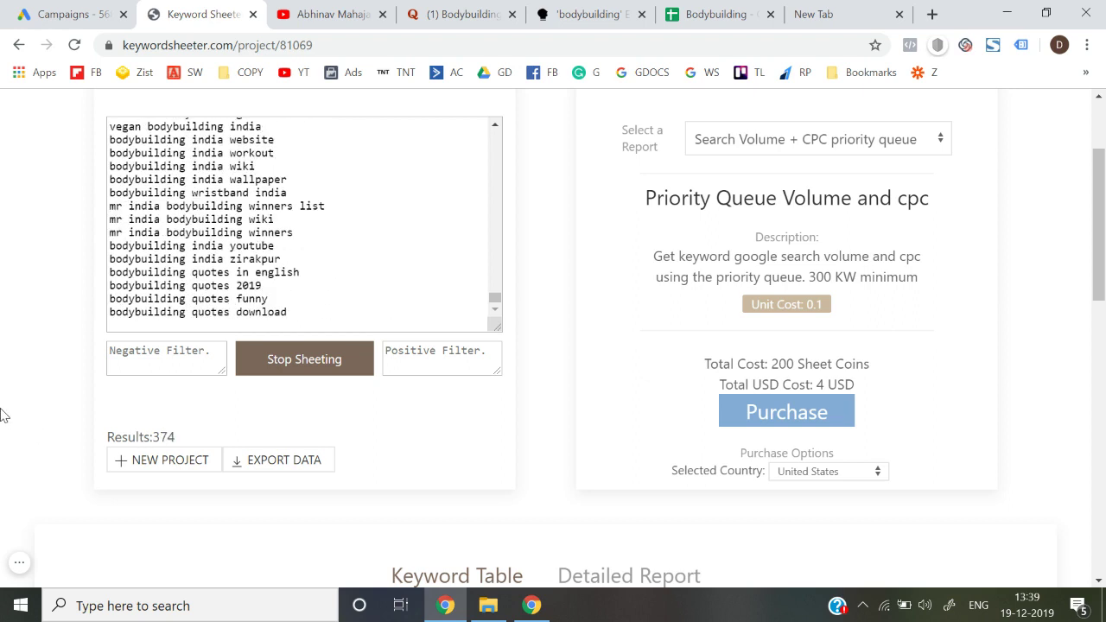
scroll(12, 377, up, 2)
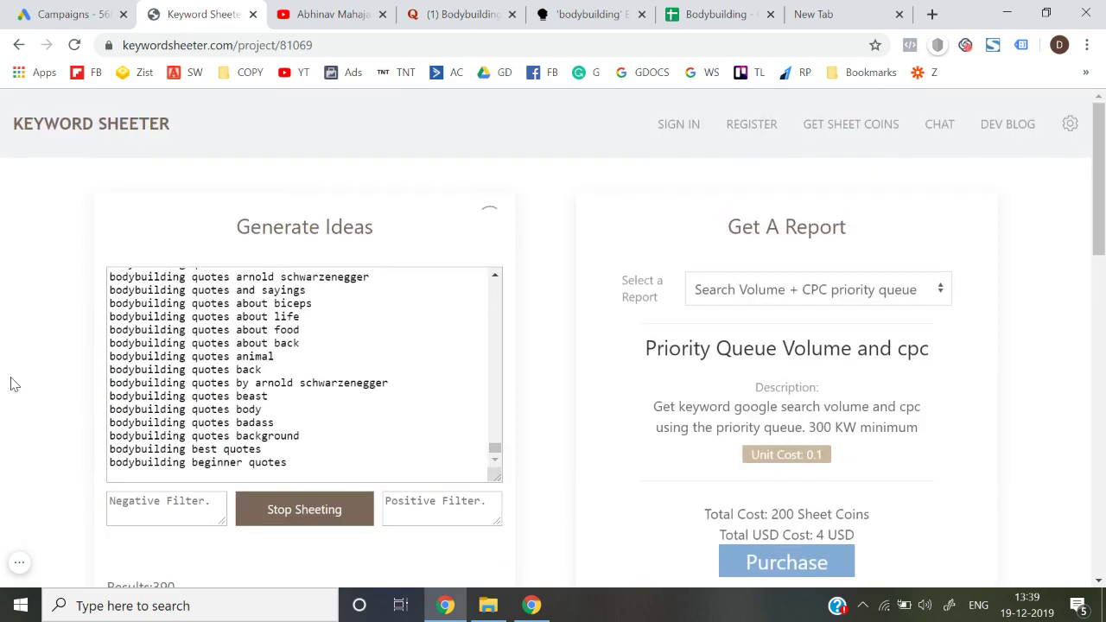
scroll(11, 378, down, 1)
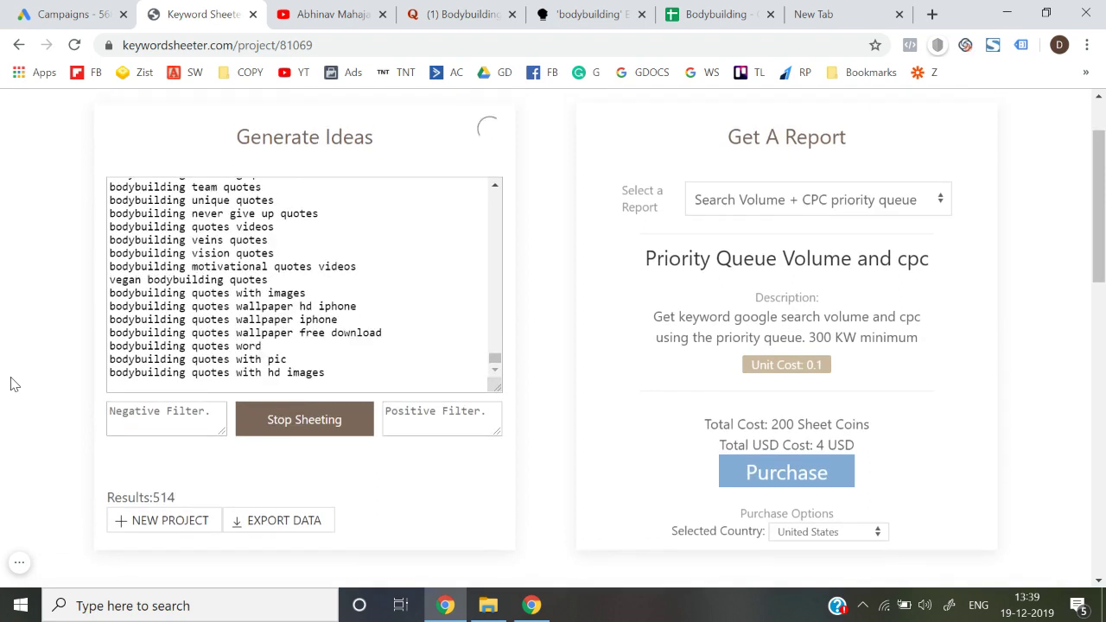
click(300, 423)
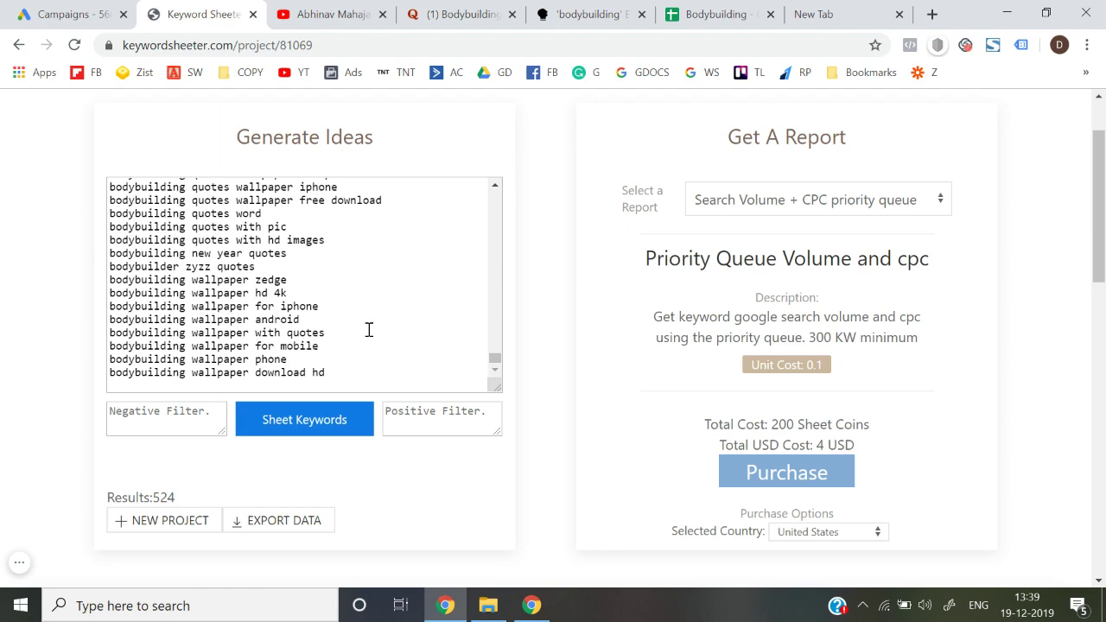
Look back through the generated keyword list from its end, past the quotes and India ideas to the workout-related ones
scroll(369, 329, up, 6)
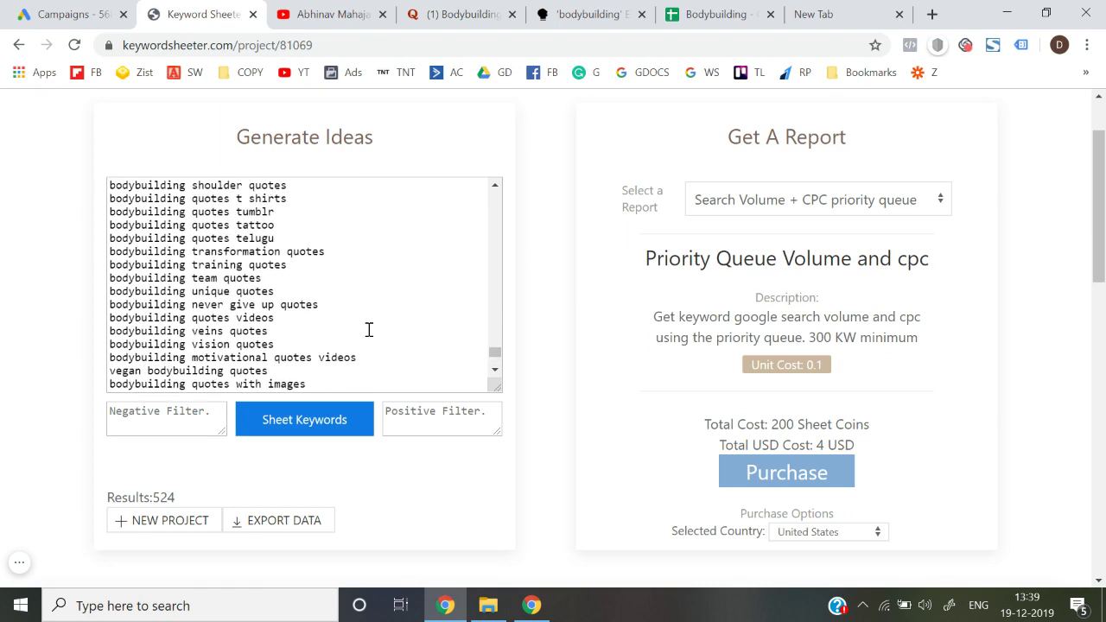
scroll(240, 251, up, 3)
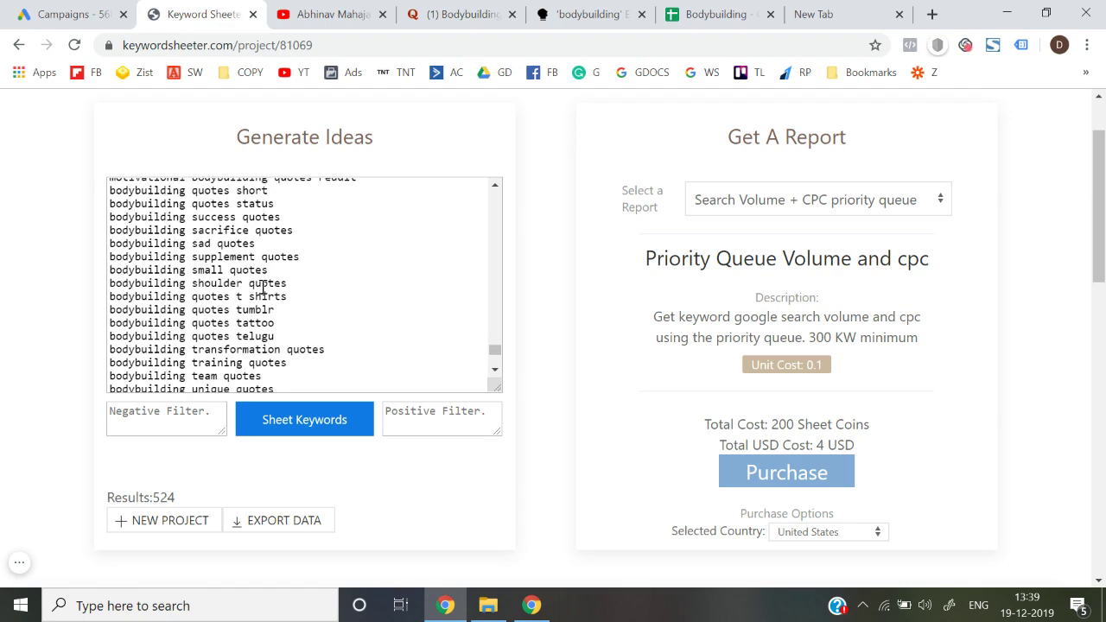
scroll(262, 288, up, 1)
scroll(297, 211, up, 5)
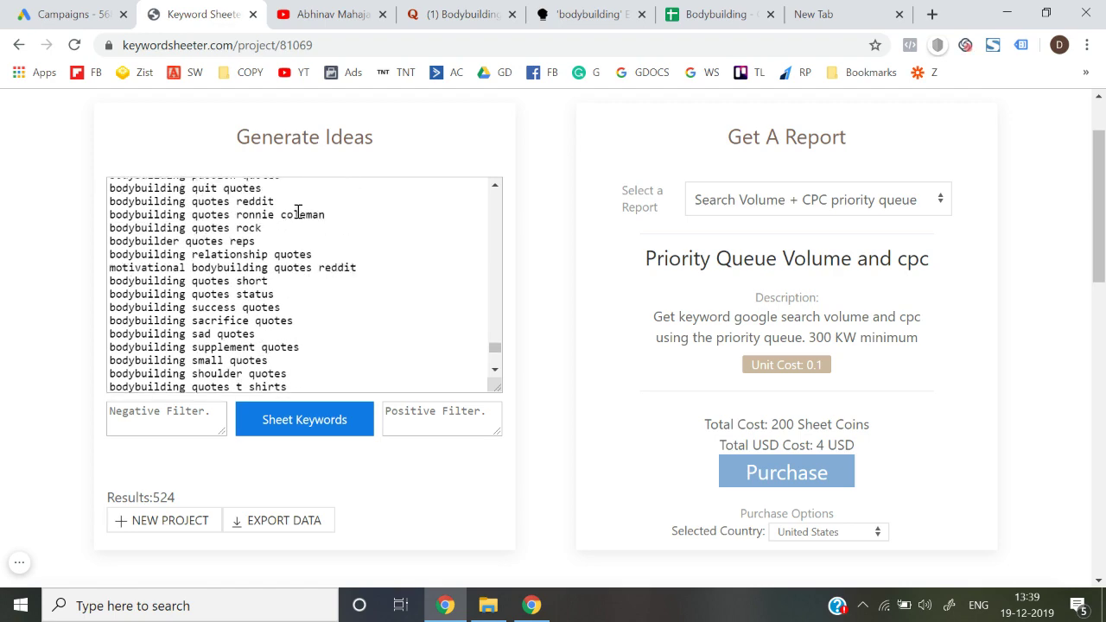
scroll(284, 223, up, 10)
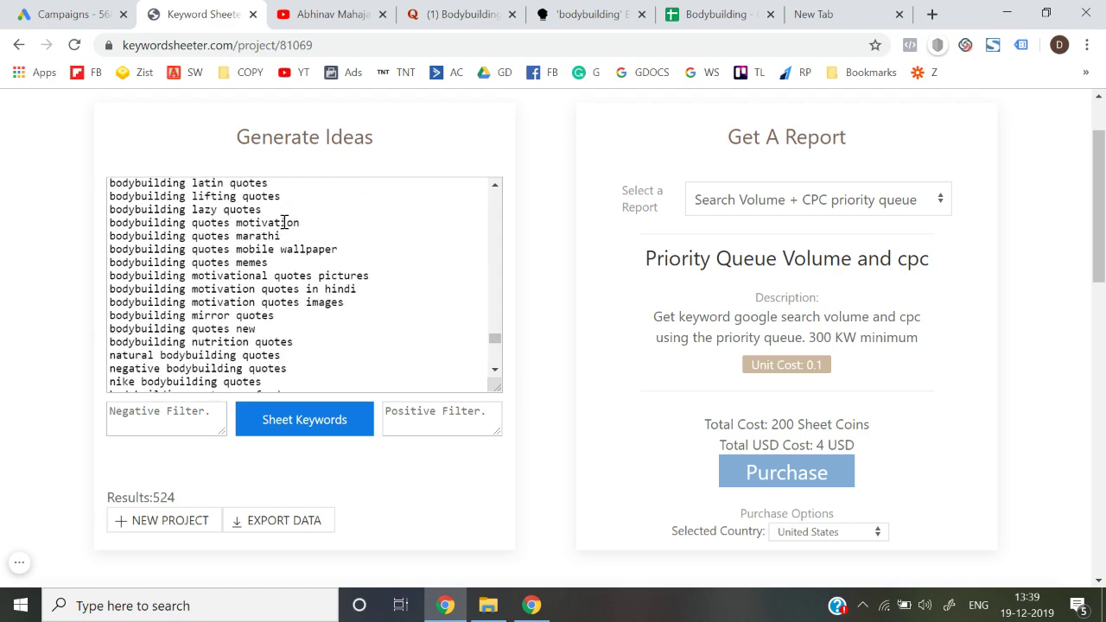
scroll(284, 223, up, 12)
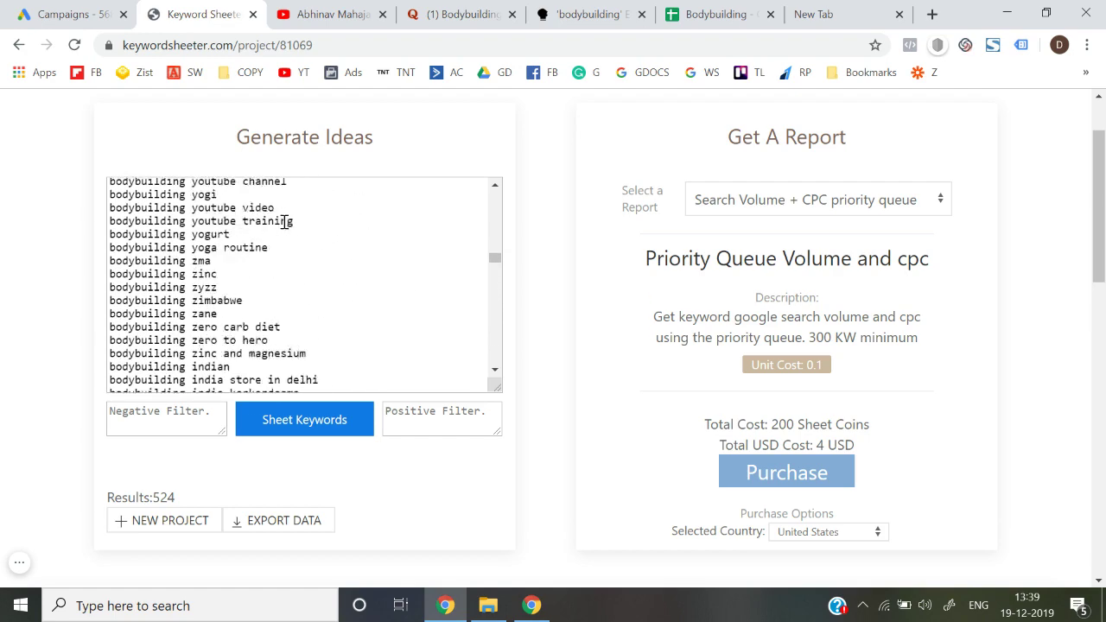
scroll(284, 223, up, 2)
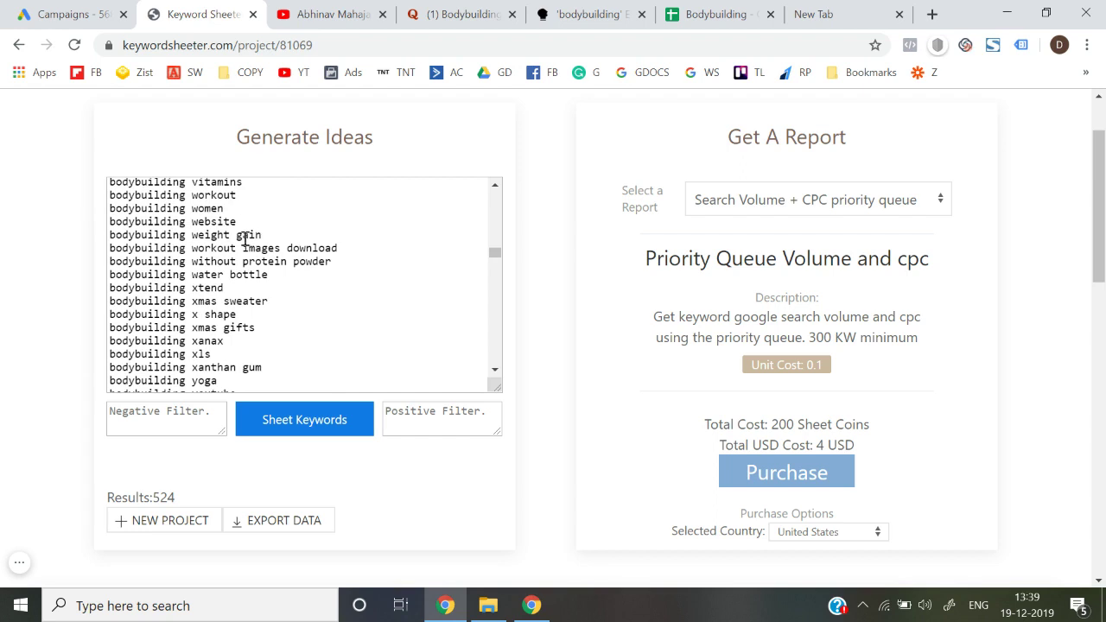
Examine the keyword ideas around weight gain, vitamins, vest and vegetarian diet, highlighting each of them in the list
triple_click(244, 239)
scroll(244, 238, up, 1)
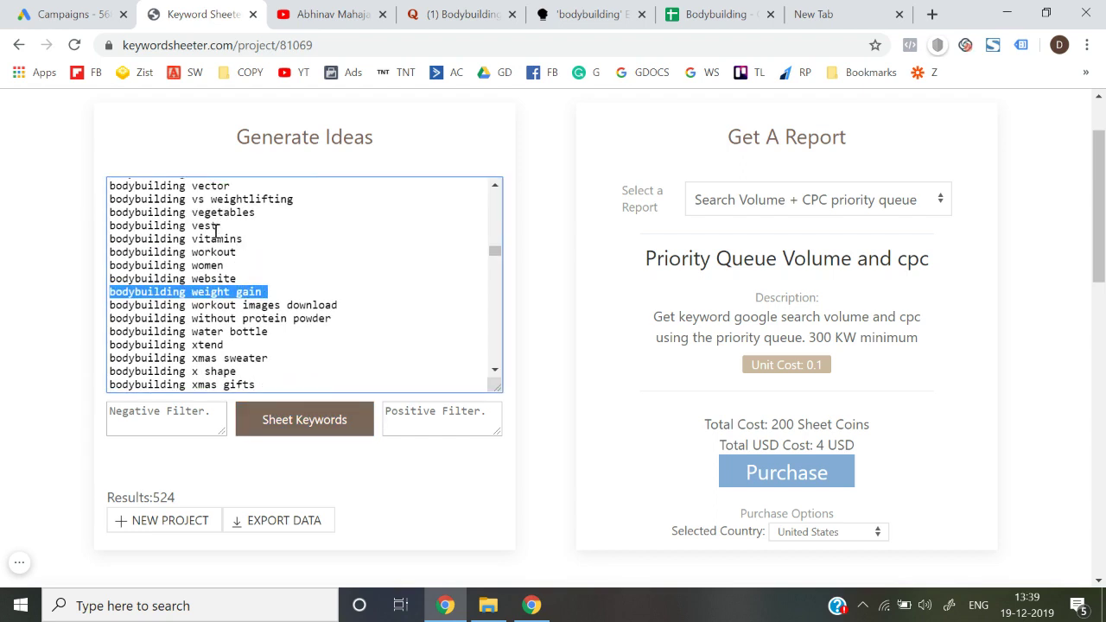
triple_click(216, 234)
scroll(216, 234, up, 1)
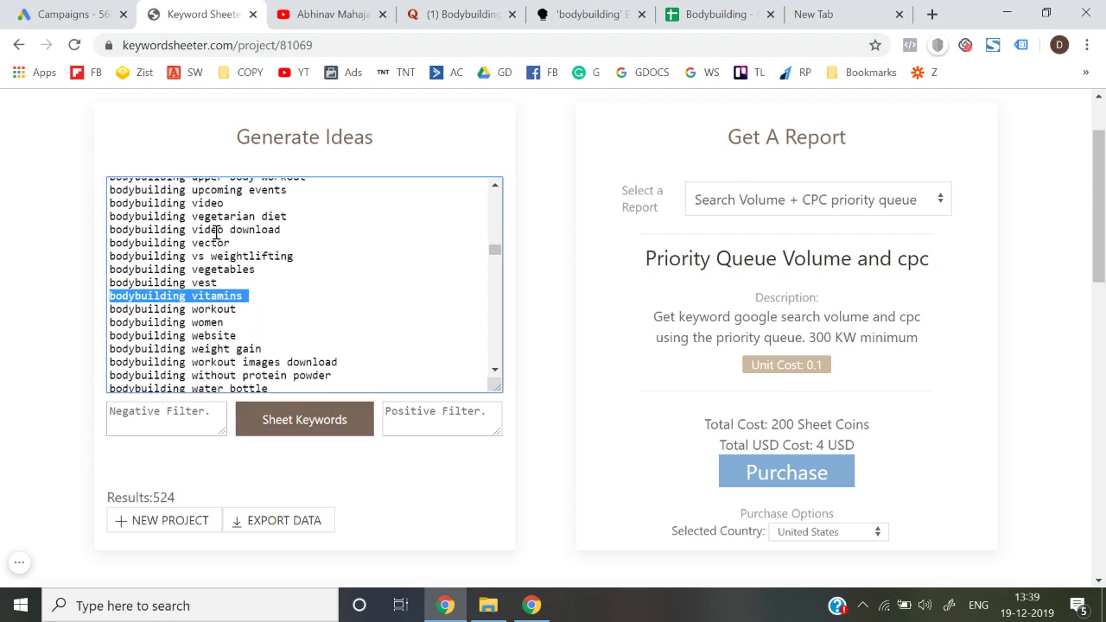
triple_click(208, 282)
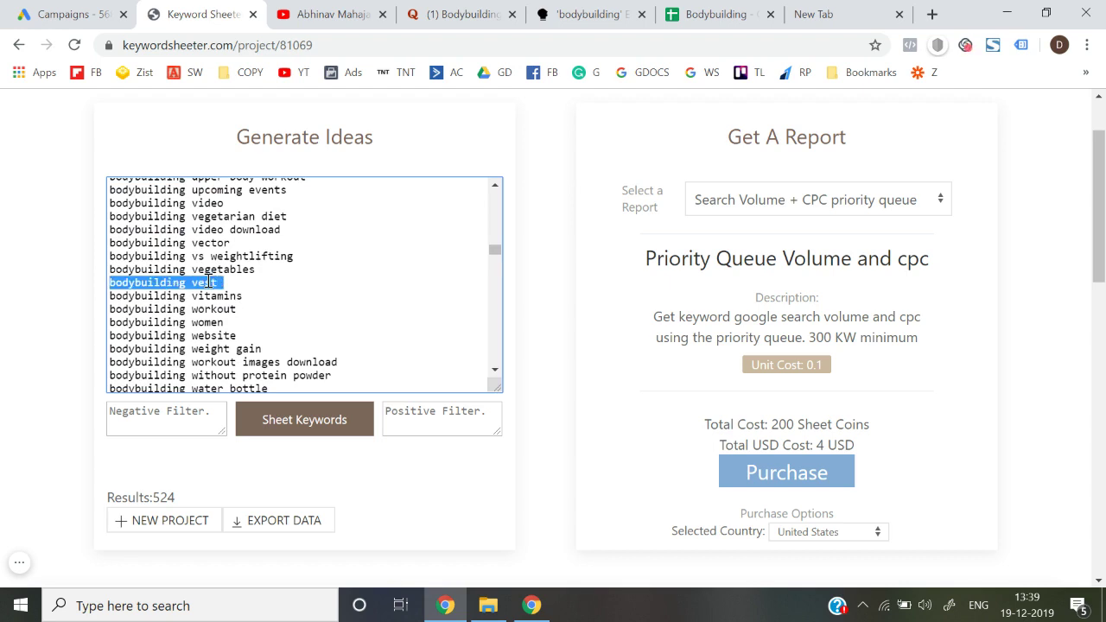
click(208, 282)
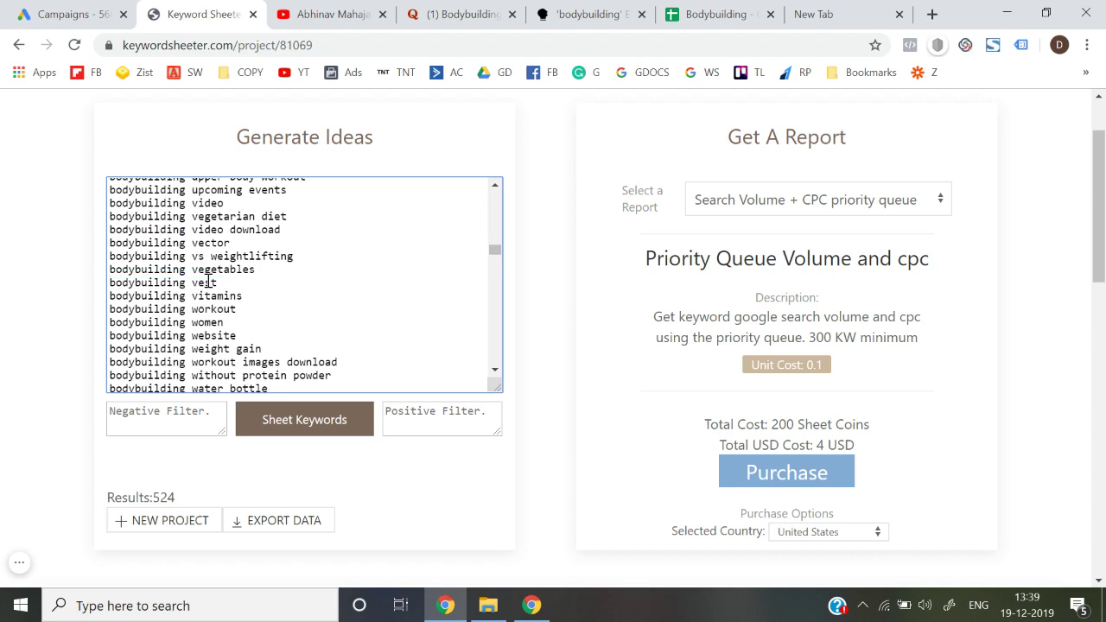
double_click(240, 218)
scroll(240, 220, up, 2)
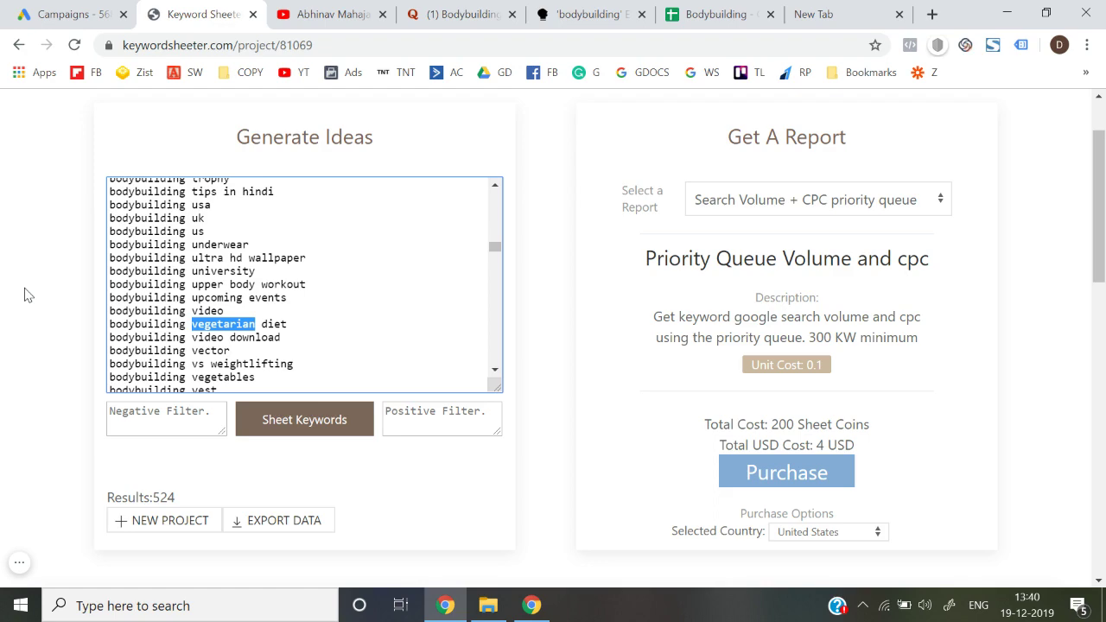
Switch to the Bodybuilding spreadsheet and review the collected ideas from the first row of column A
click(709, 14)
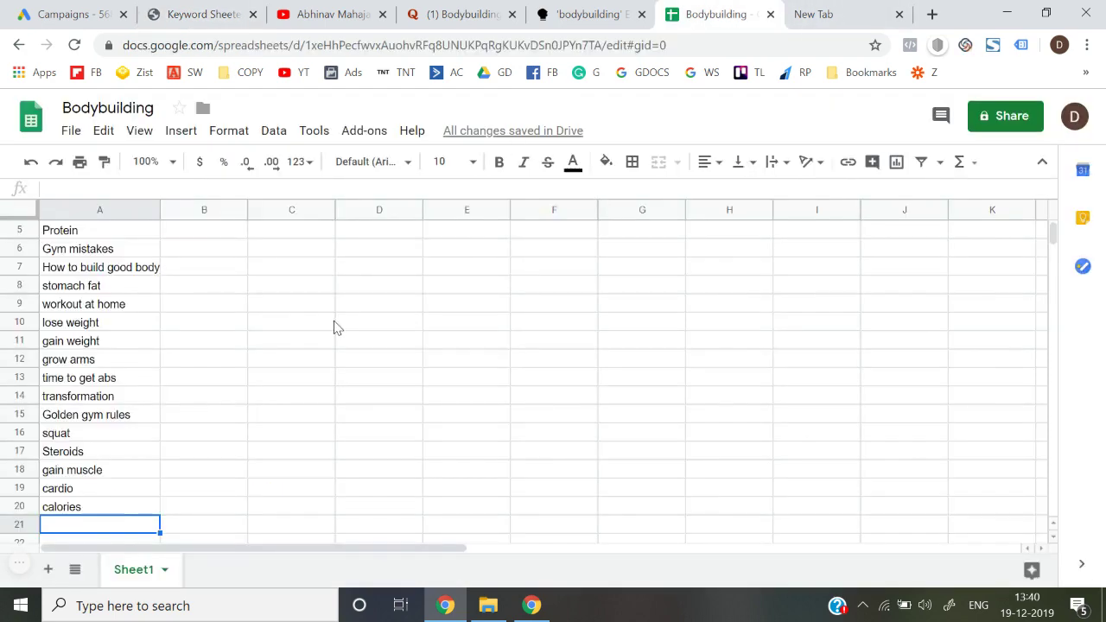
key(Up)
key(ctrl+Up)
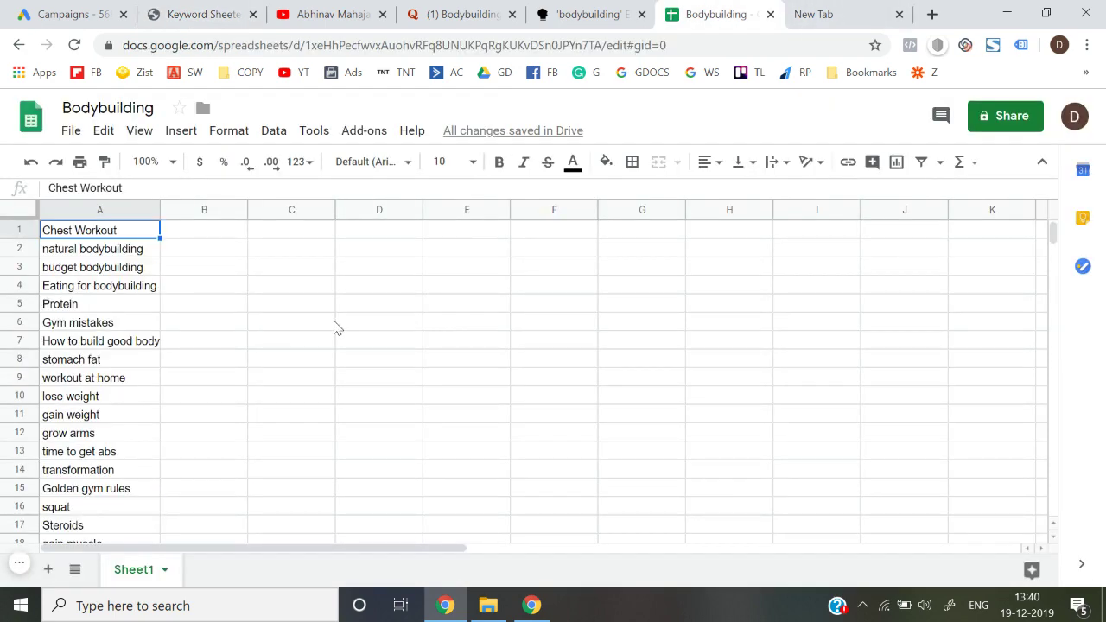
Switch to Google Ads, open Keyword Planner and dismiss its introduction
click(71, 13)
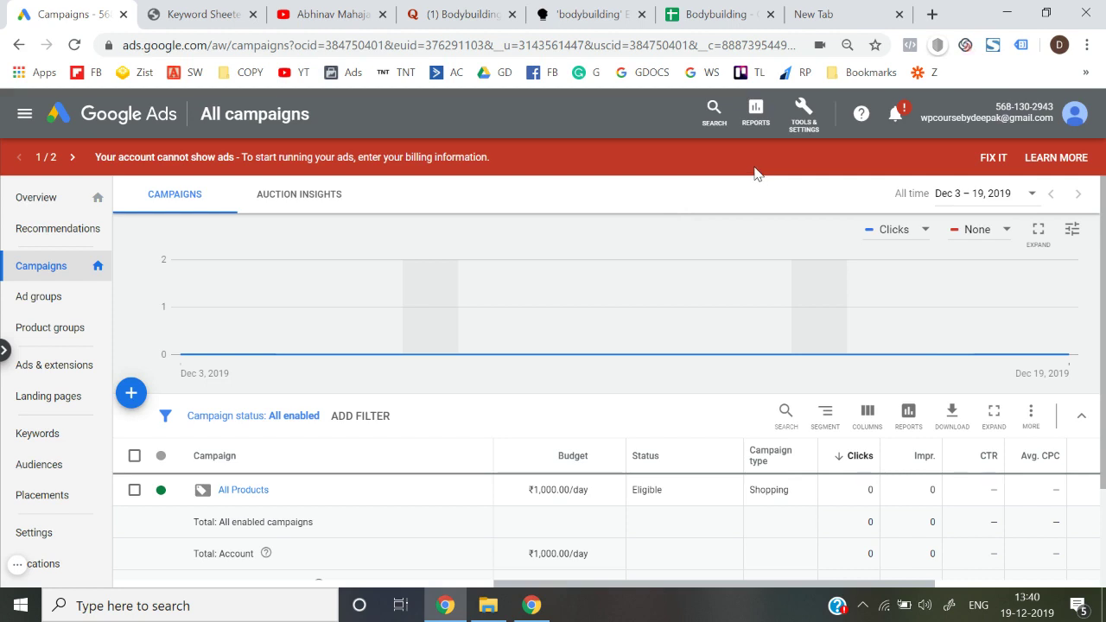
click(801, 117)
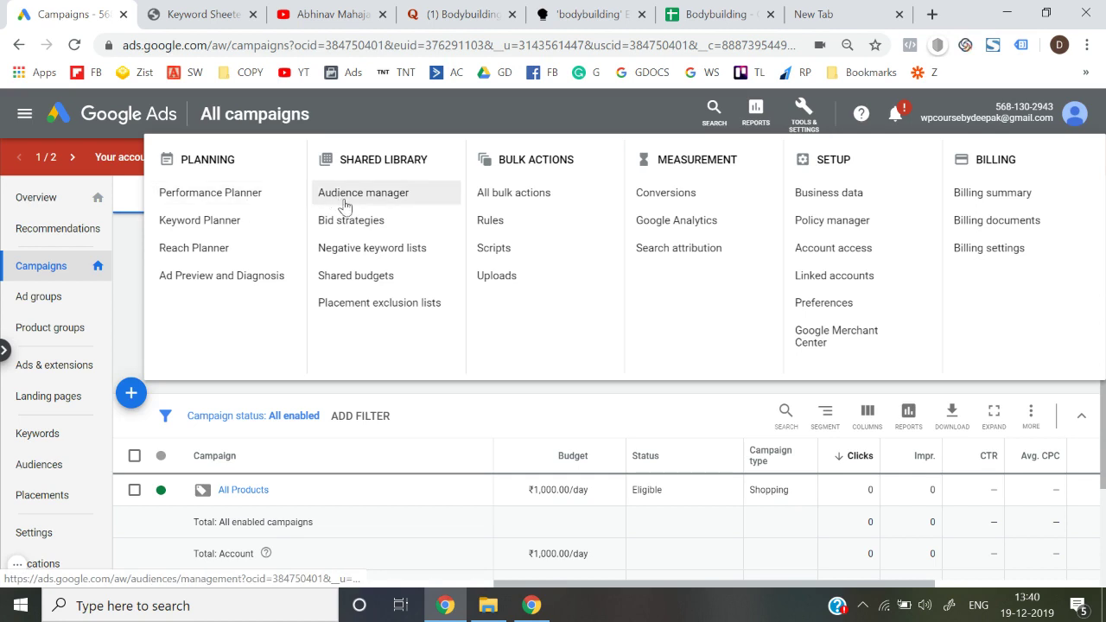
click(234, 225)
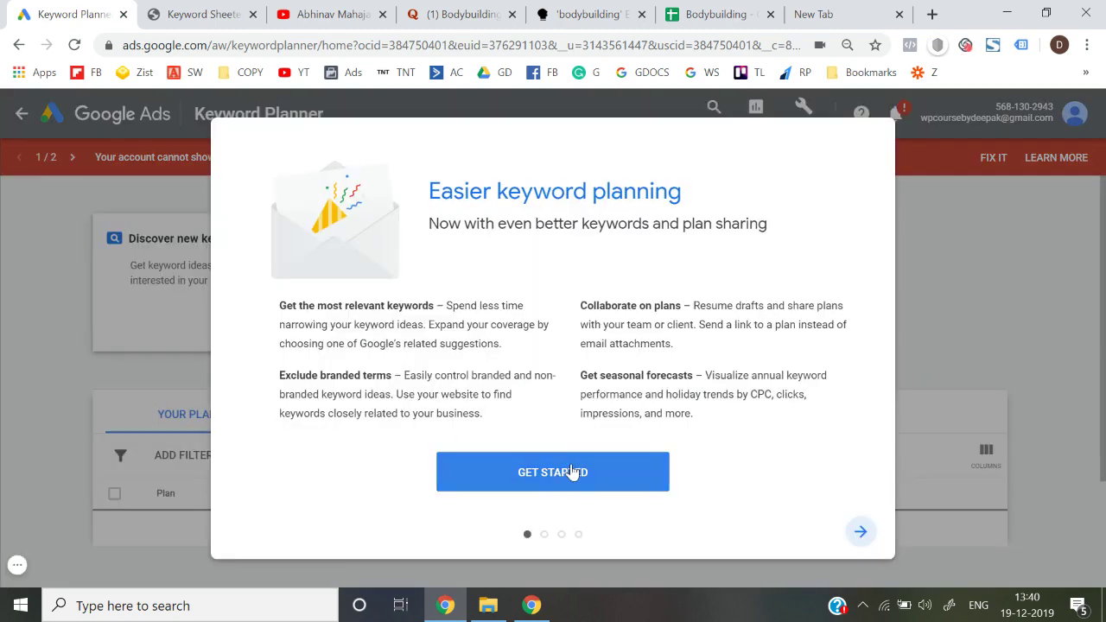
click(572, 473)
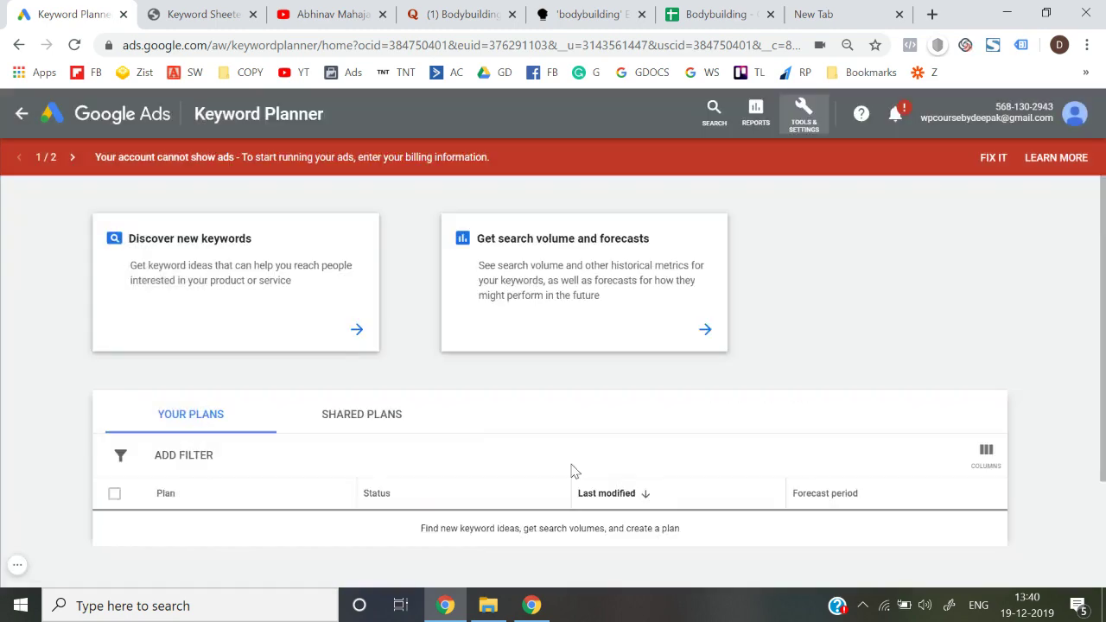
Discover new keywords for "bodybuilding" with the default language and India as location, and dismiss the plan tip
click(251, 288)
text(bo)
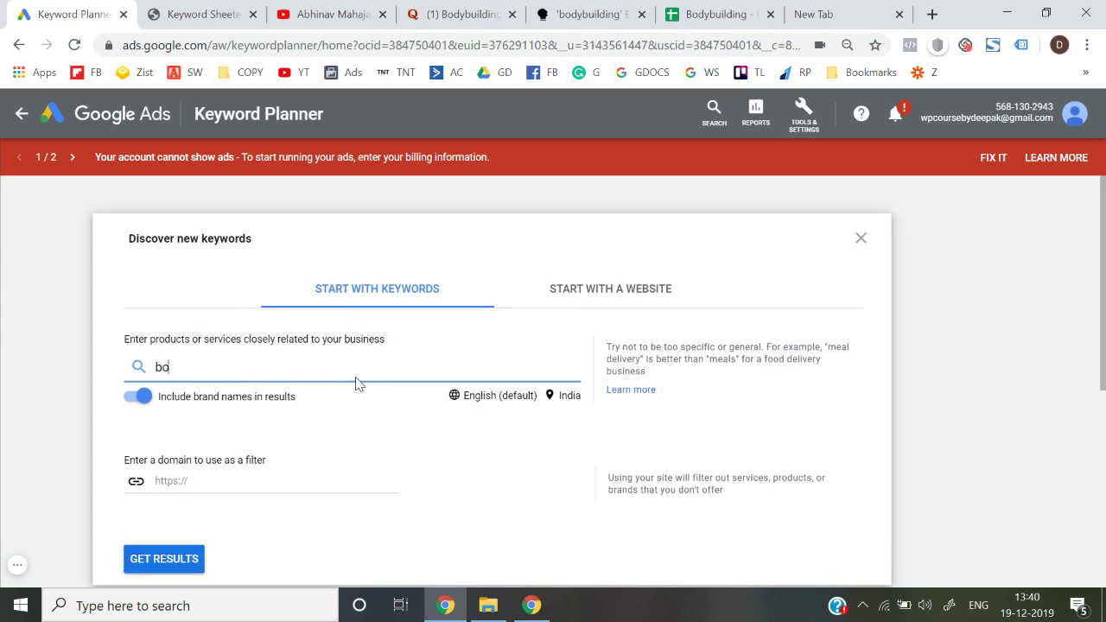
text(dybuilding)
scroll(179, 455, down, 2)
click(163, 436)
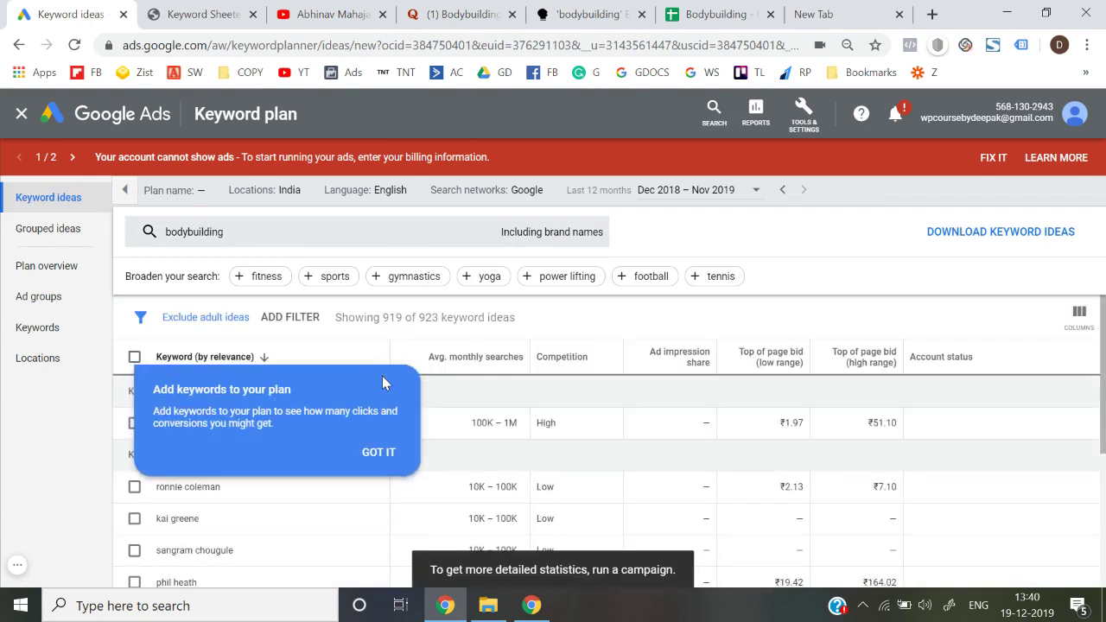
click(371, 454)
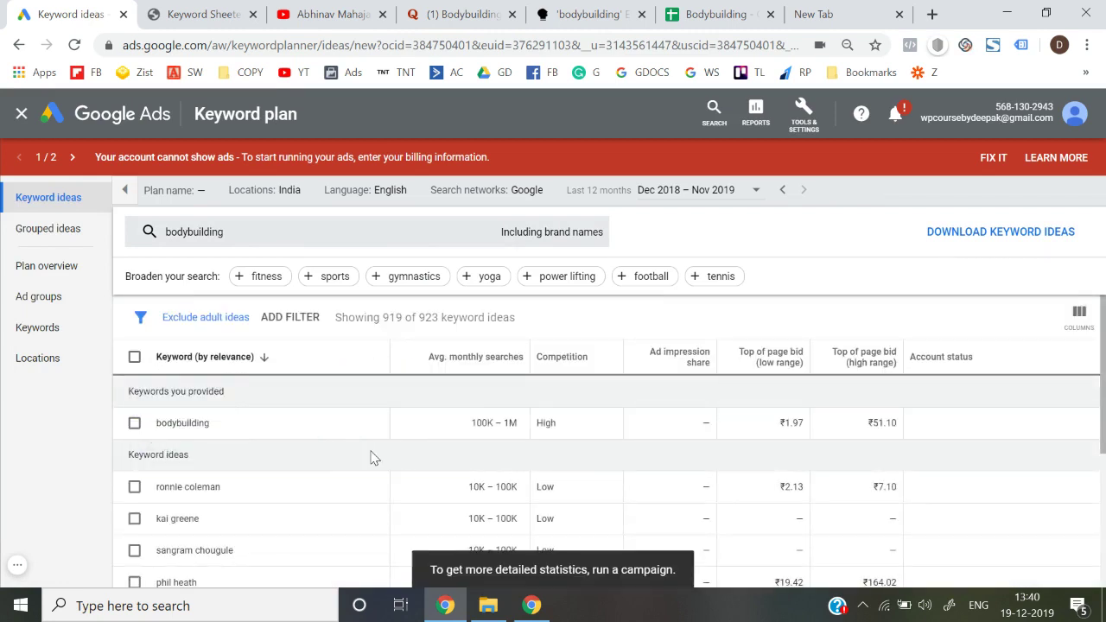
Show 500 rows per page in the keyword ideas table and look through the bodybuilding keywords
scroll(373, 458, down, 3)
scroll(372, 457, down, 1)
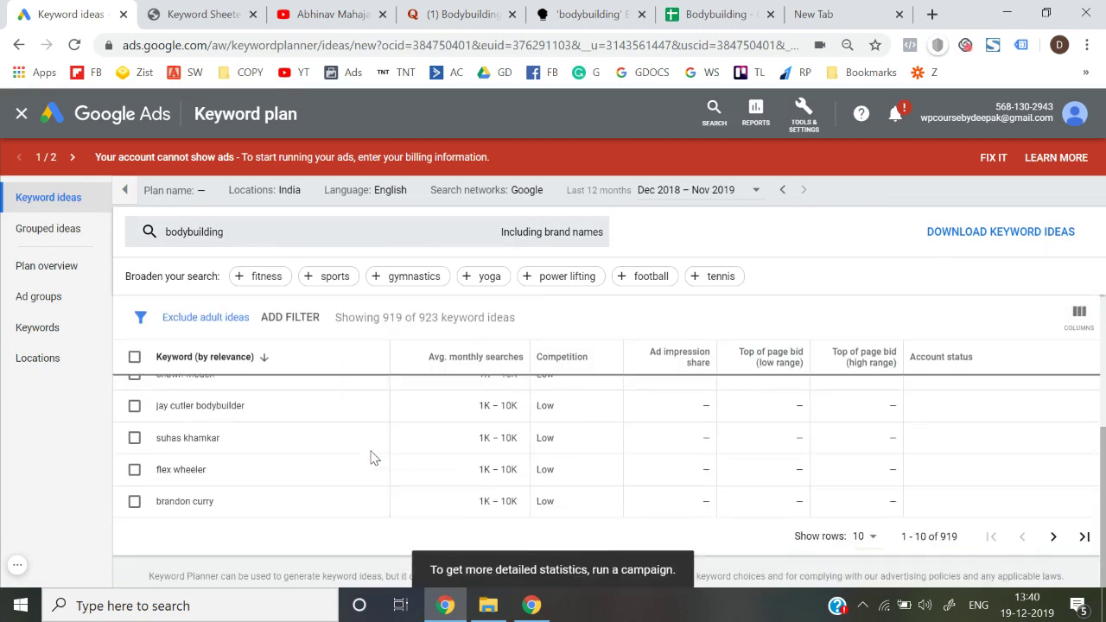
click(870, 537)
click(872, 524)
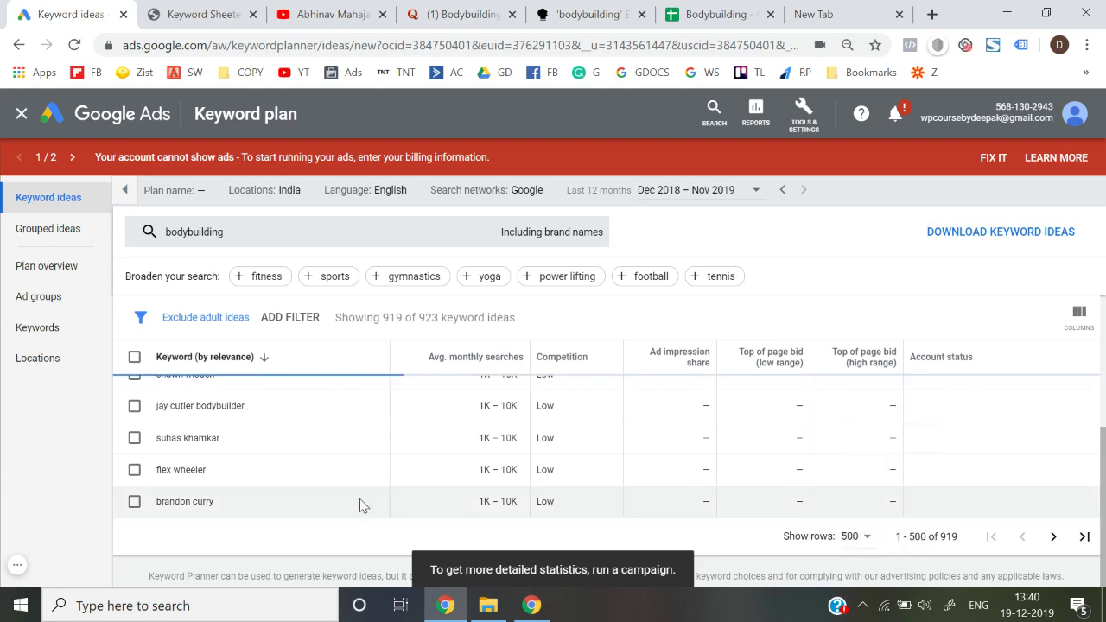
scroll(361, 505, down, 10)
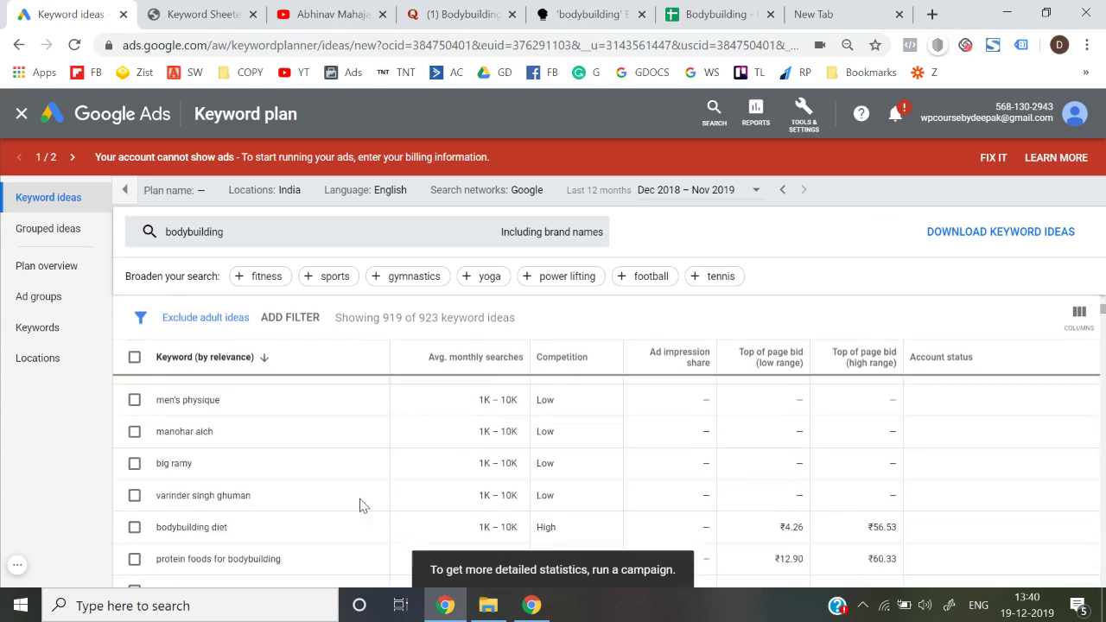
scroll(361, 505, up, 1)
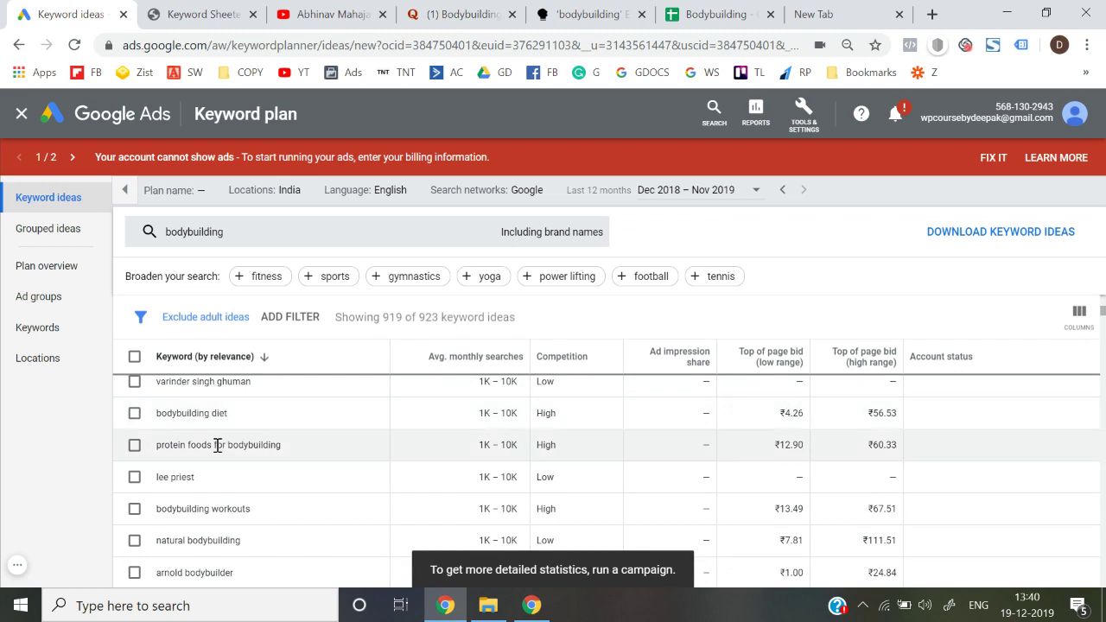
Examine further keyword ideas for "bodybuilding", comparing their average monthly searches and competition
scroll(218, 445, down, 1)
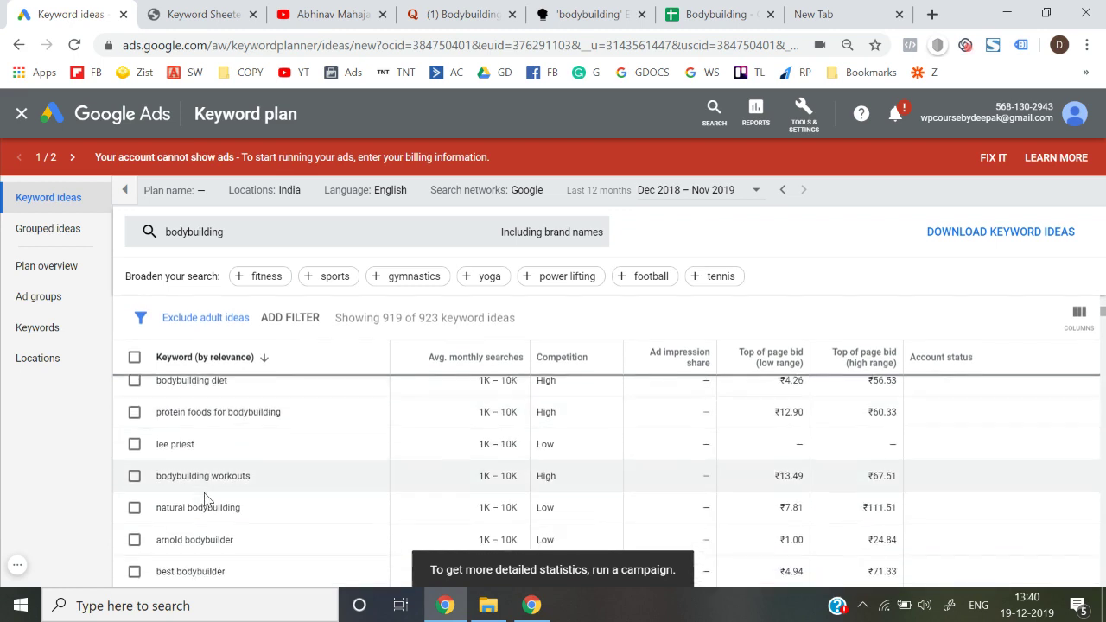
scroll(207, 489, down, 1)
scroll(207, 484, down, 3)
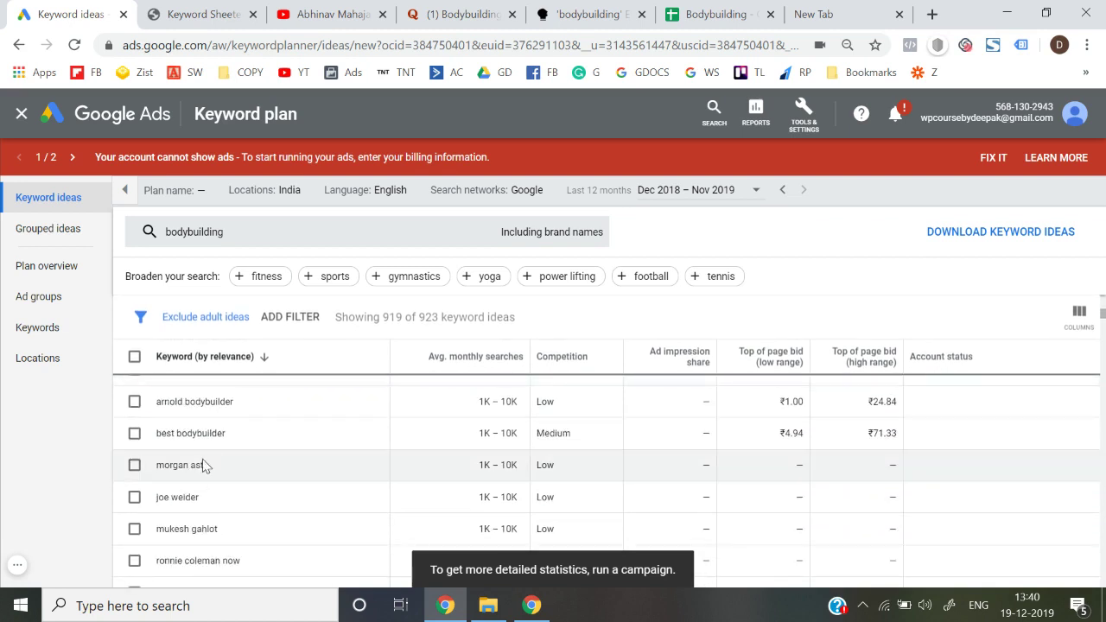
scroll(201, 465, down, 3)
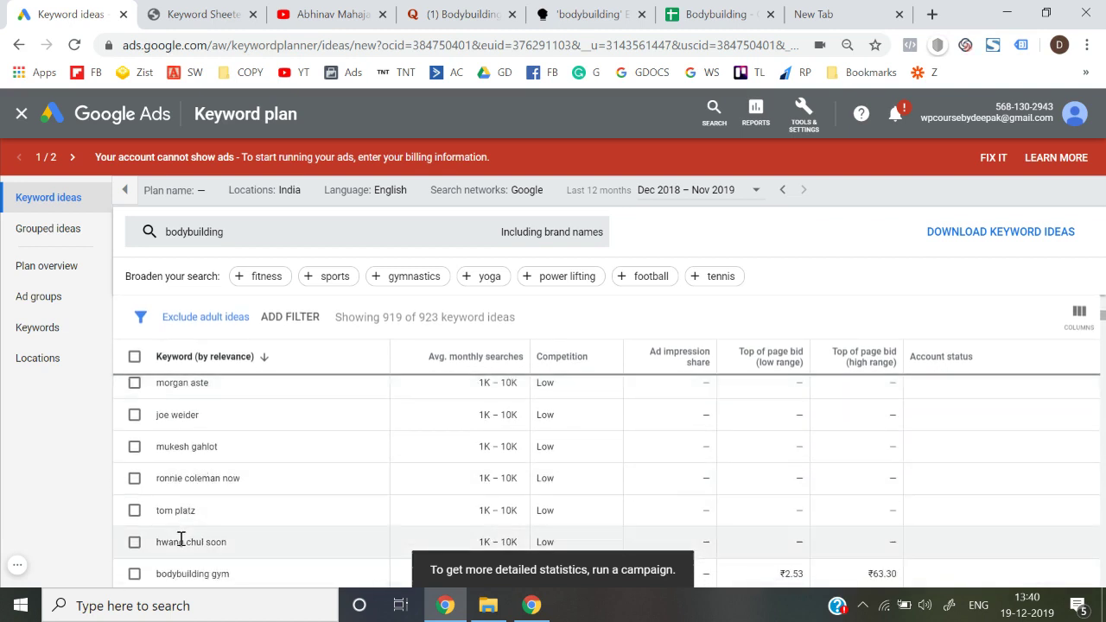
scroll(183, 534, down, 2)
scroll(200, 518, down, 1)
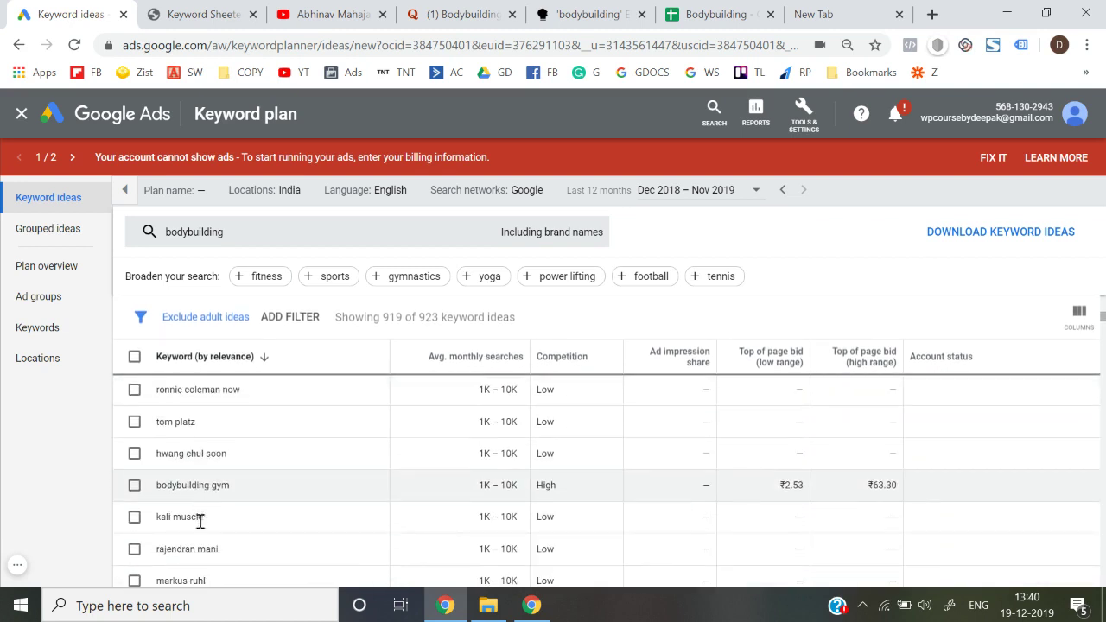
scroll(199, 518, down, 3)
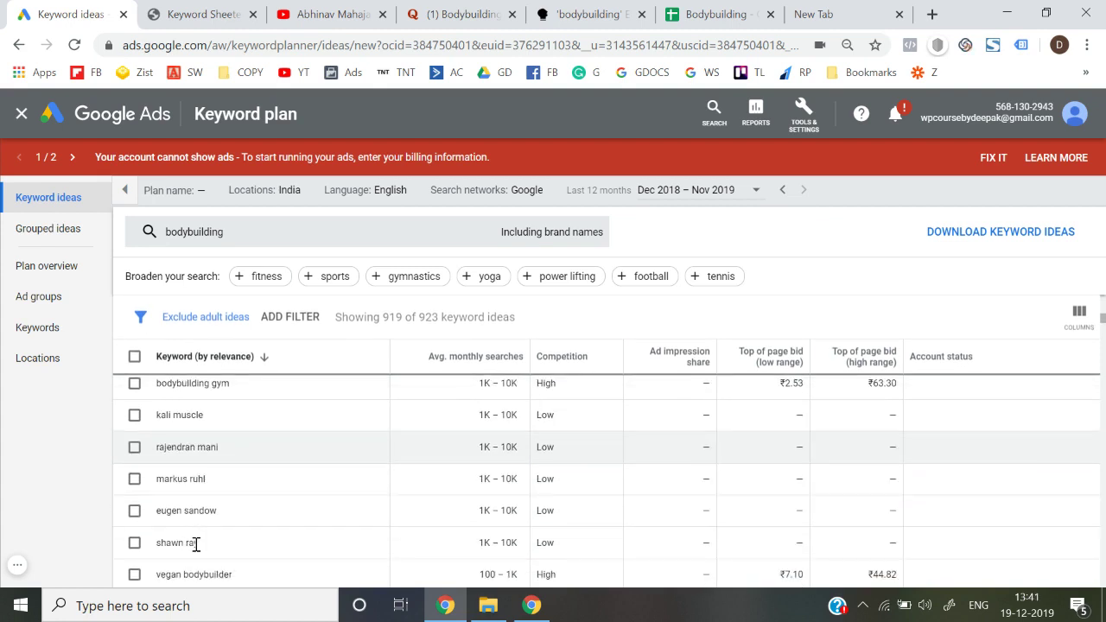
scroll(196, 544, down, 5)
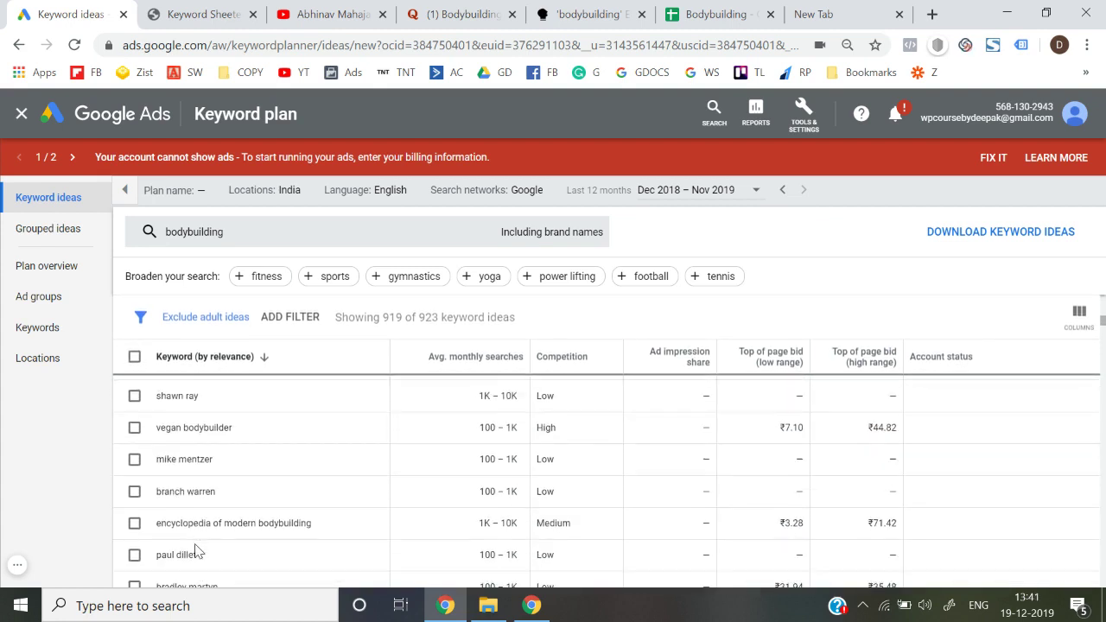
scroll(197, 551, down, 1)
scroll(197, 551, down, 2)
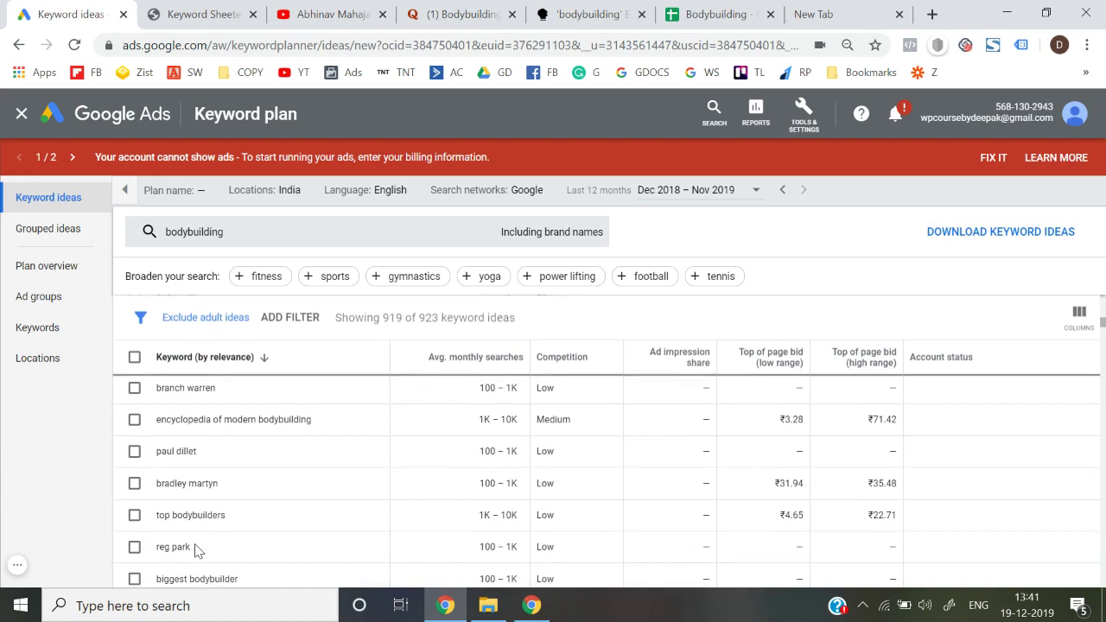
scroll(197, 550, down, 2)
Copy the keyword "bodybuilding workouts" from the ideas table and get new keyword results for it
scroll(214, 546, up, 5)
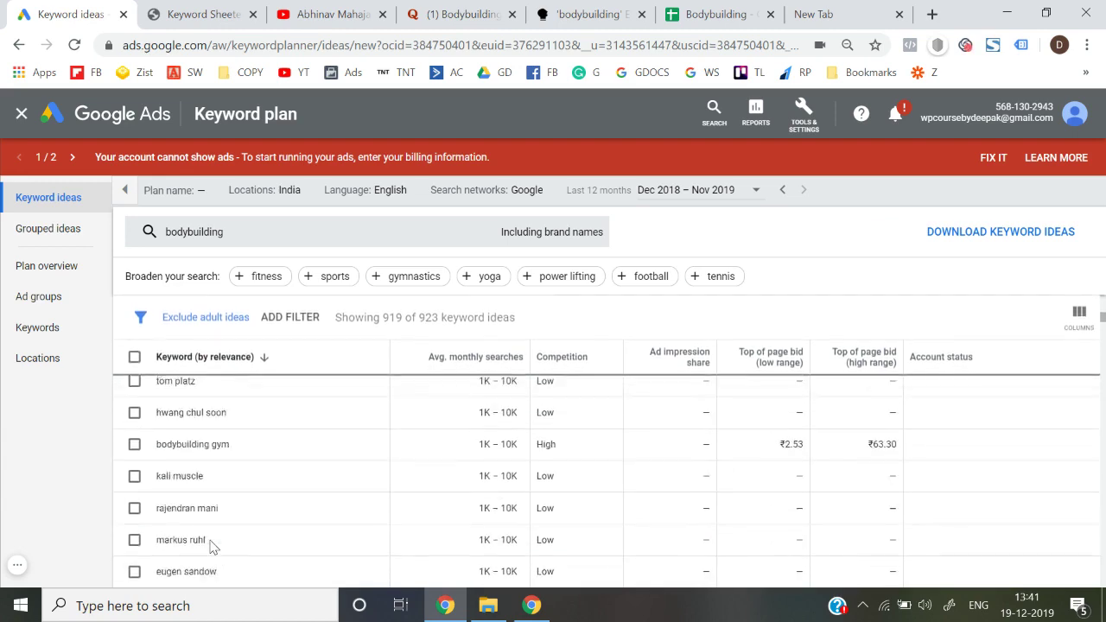
scroll(212, 544, up, 4)
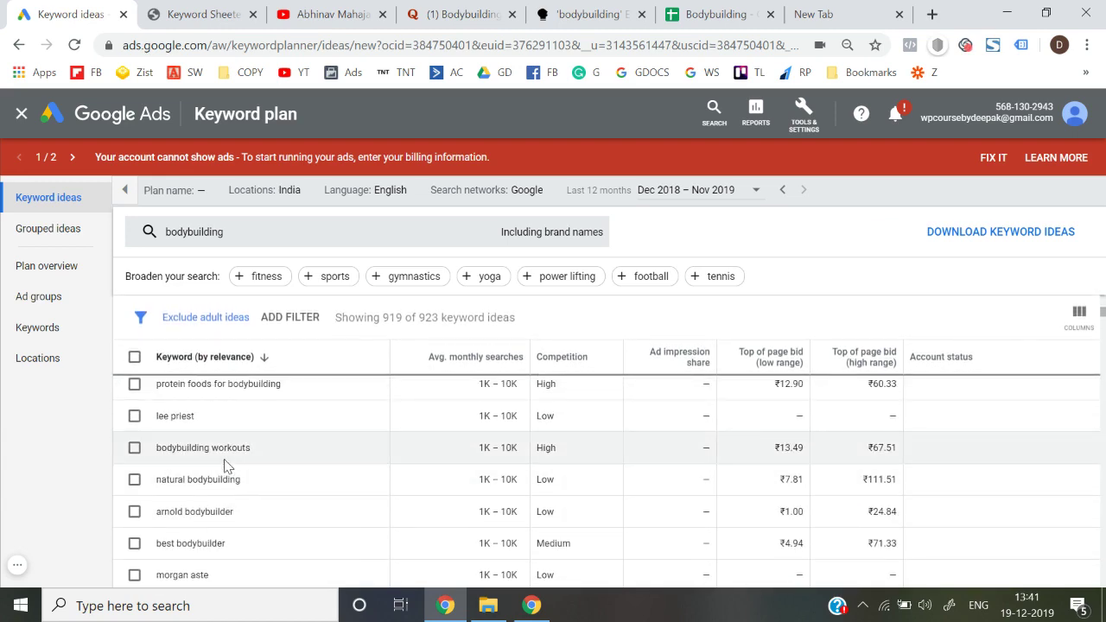
triple_click(221, 448)
key(ctrl+c)
scroll(223, 454, down, 3)
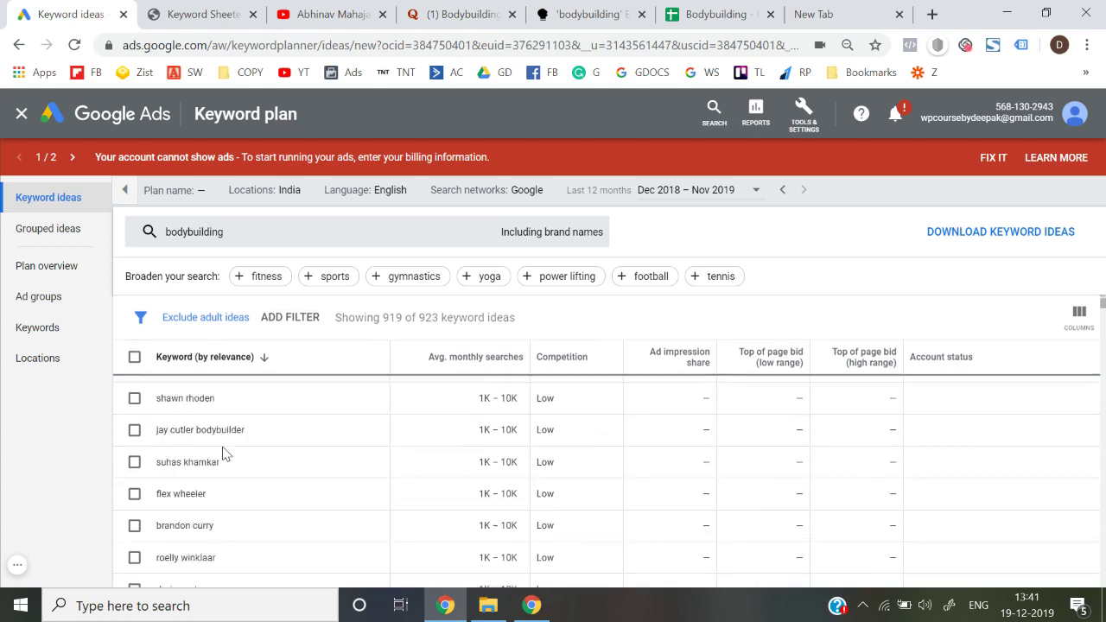
scroll(223, 453, up, 5)
click(378, 240)
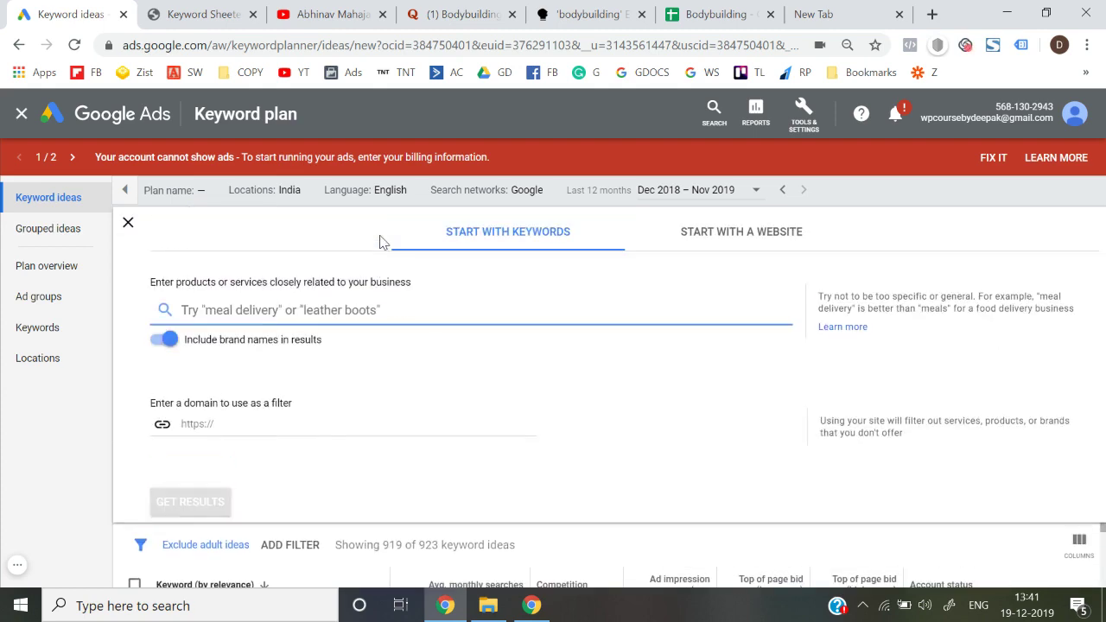
key(ctrl+v)
click(190, 501)
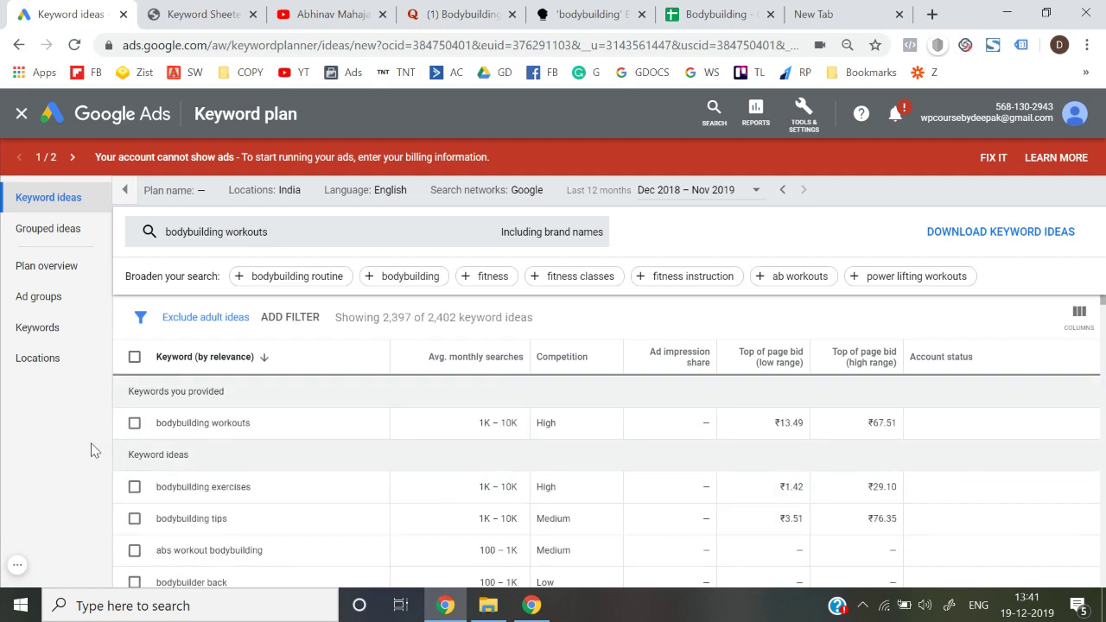
Look through the keyword ideas for "bodybuilding workouts" and return to the start of the list
scroll(263, 459, down, 1)
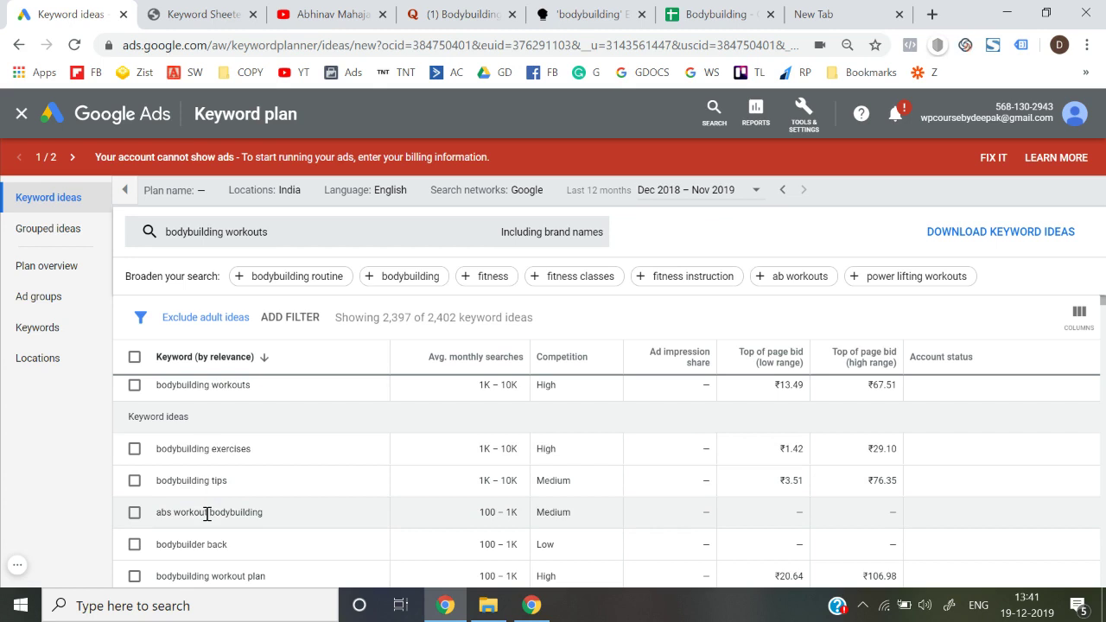
scroll(206, 513, down, 1)
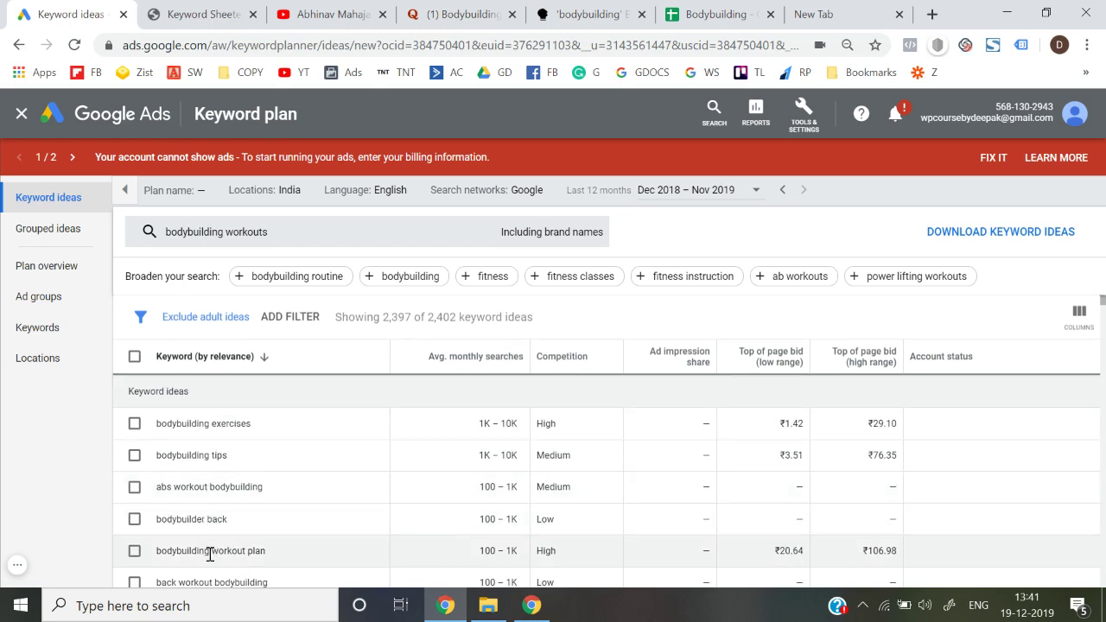
scroll(209, 553, down, 2)
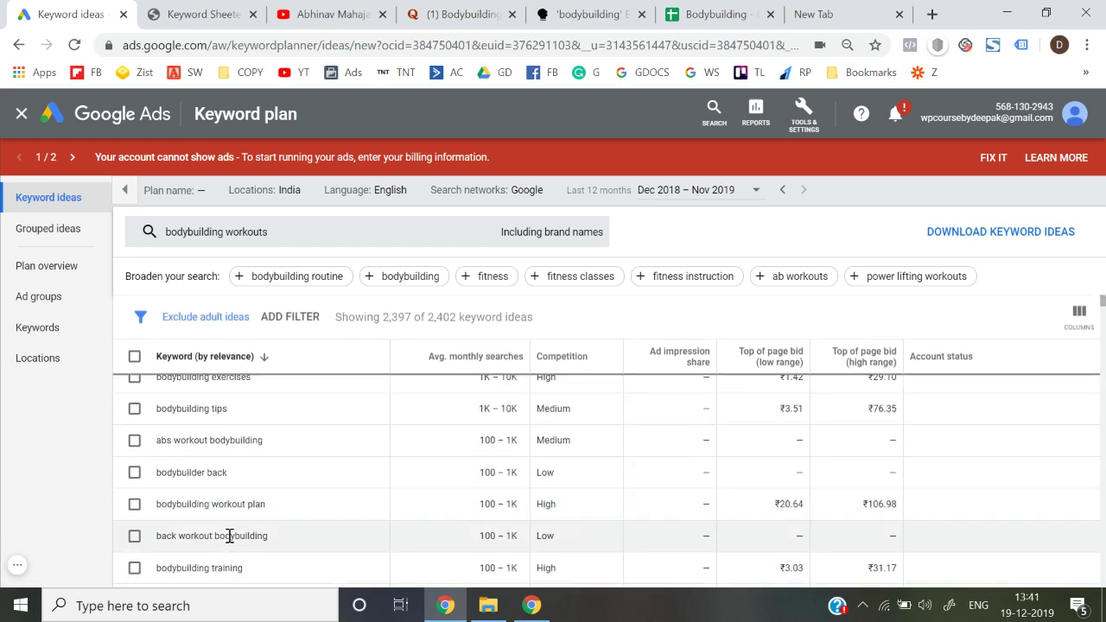
scroll(229, 540, down, 1)
scroll(234, 547, down, 1)
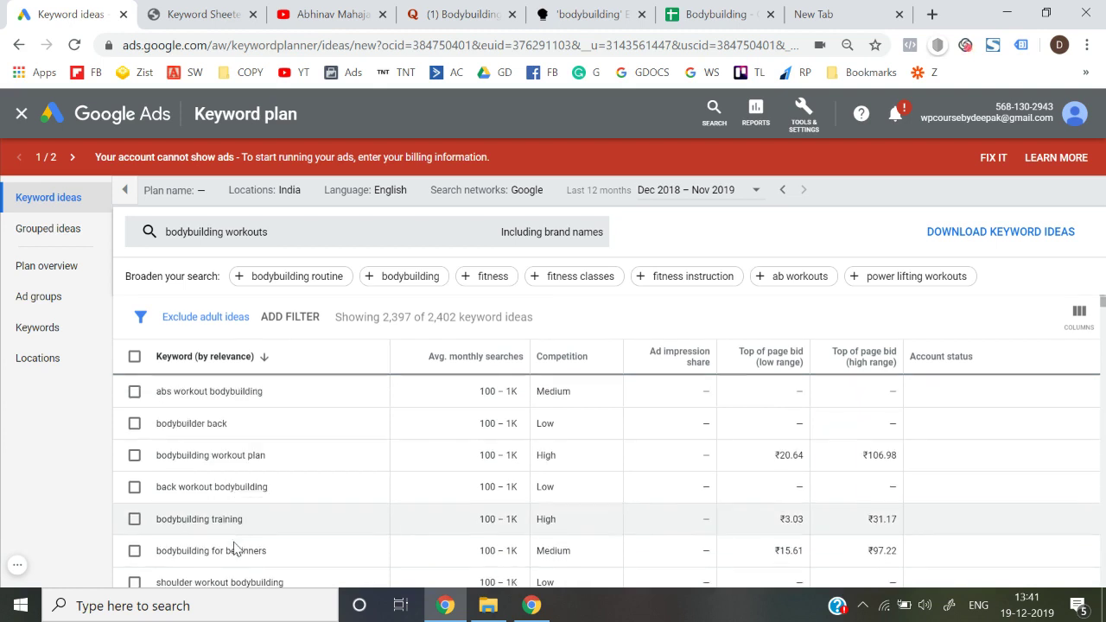
scroll(258, 554, down, 1)
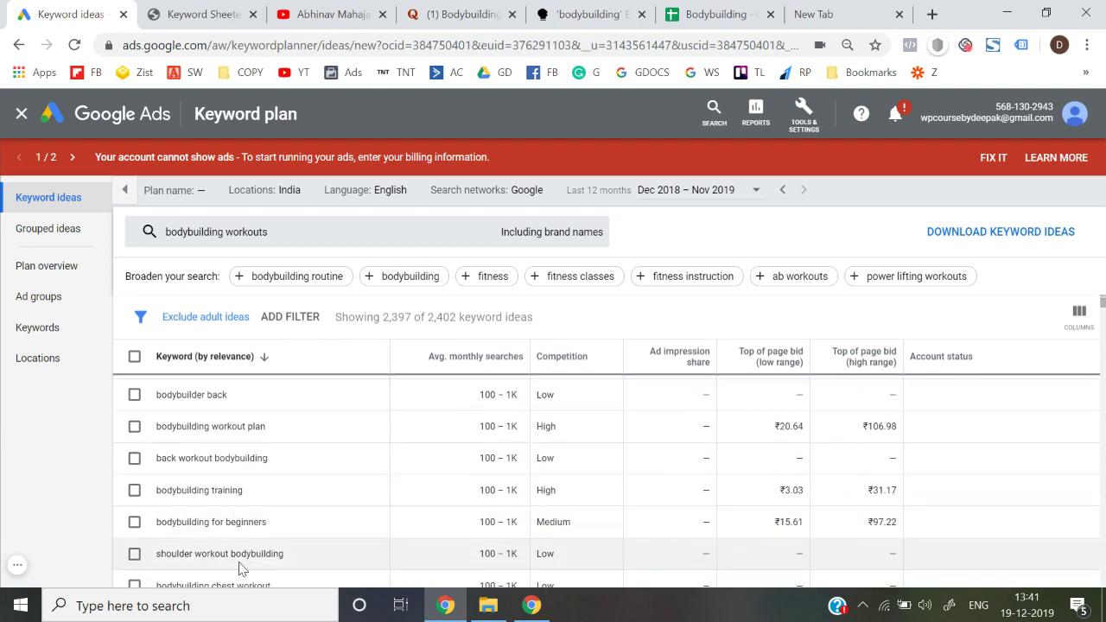
scroll(239, 563, down, 3)
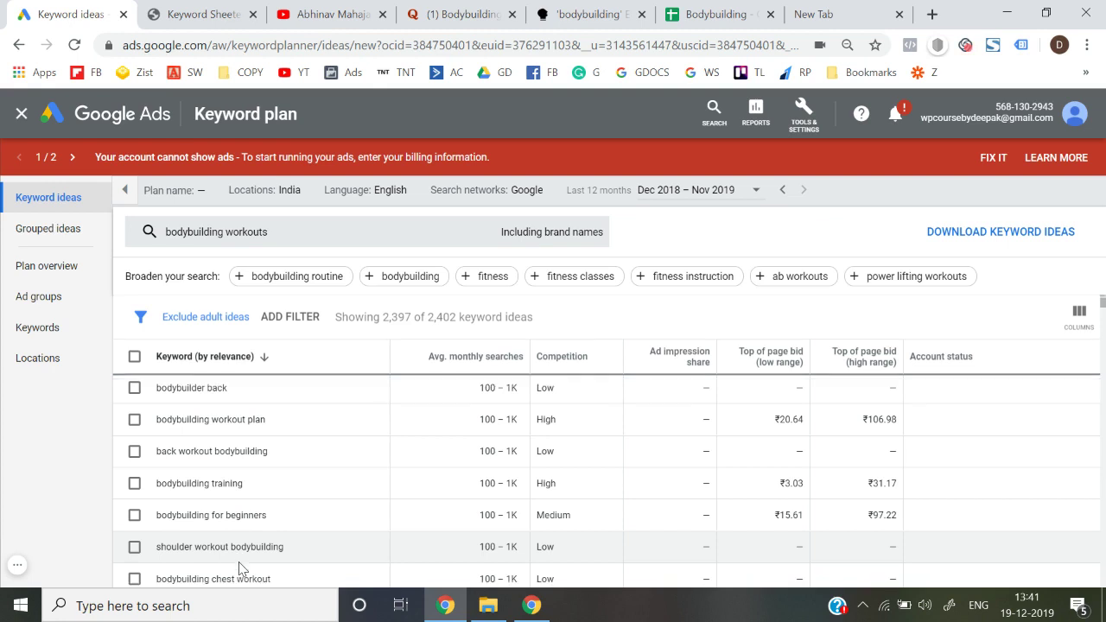
scroll(239, 563, down, 5)
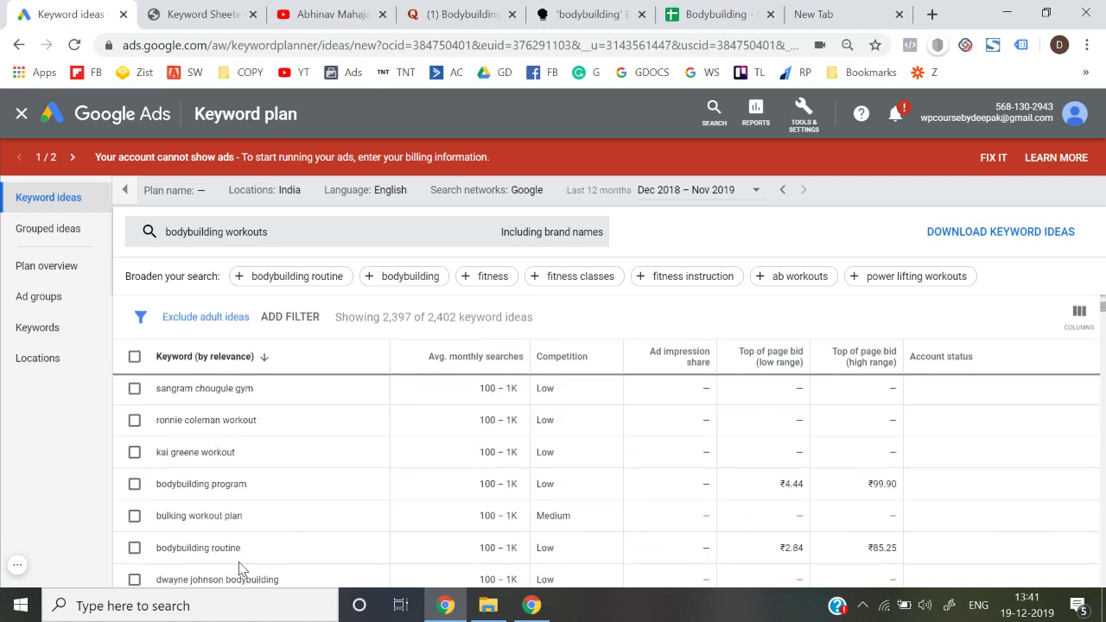
scroll(239, 562, down, 3)
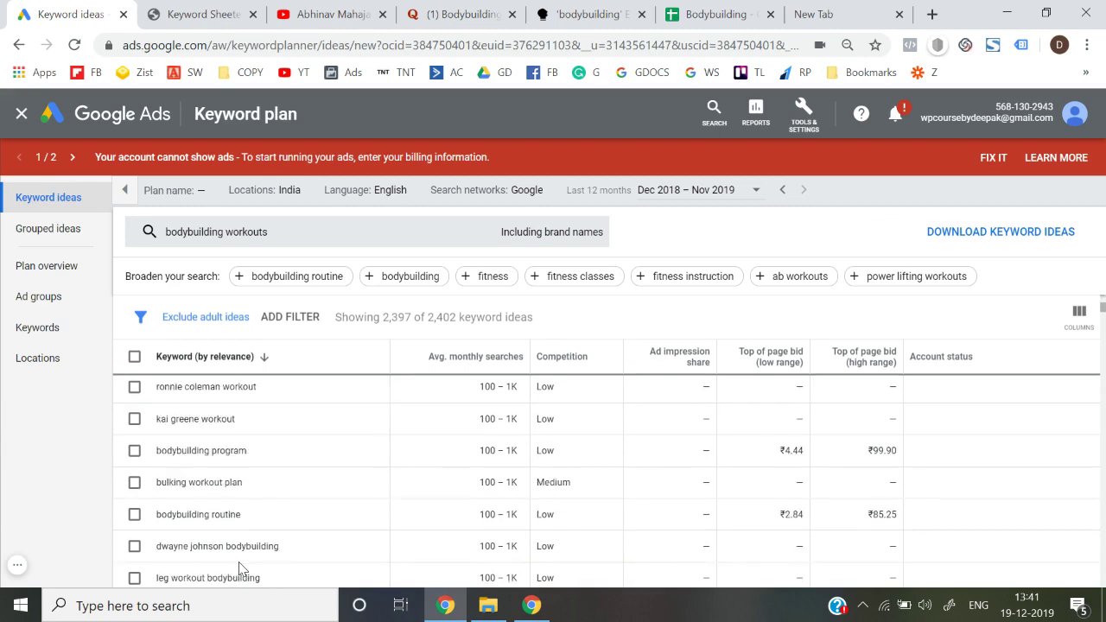
scroll(239, 563, up, 10)
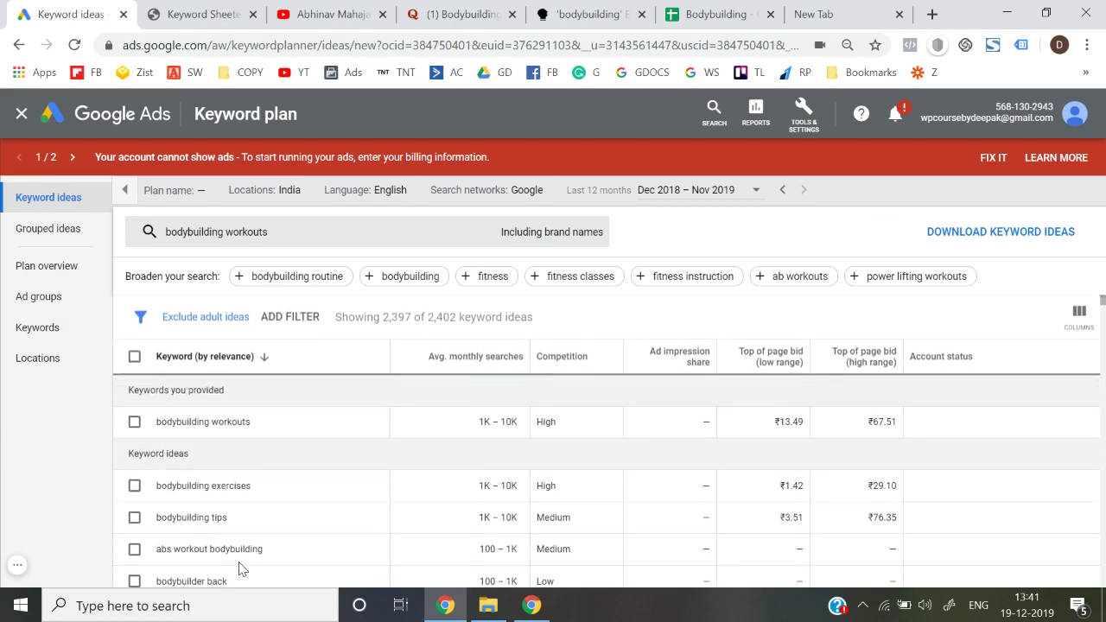
Switch to the Bodybuilding spreadsheet and review the collected ideas in column A from first to last
click(720, 13)
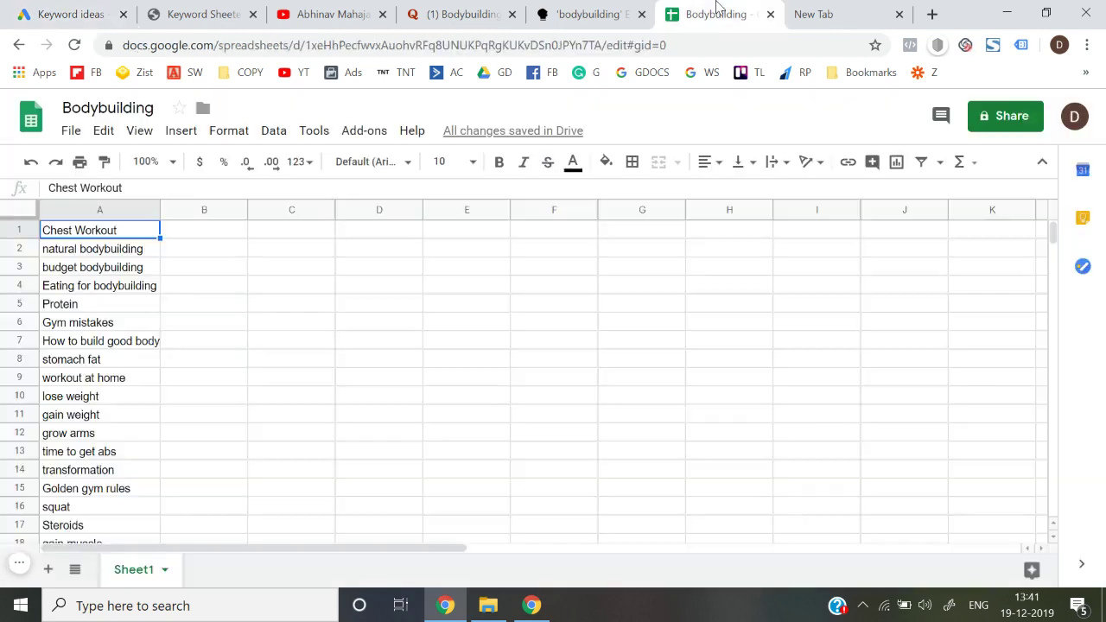
key(ctrl+Down)
key(Down)
key(Up)
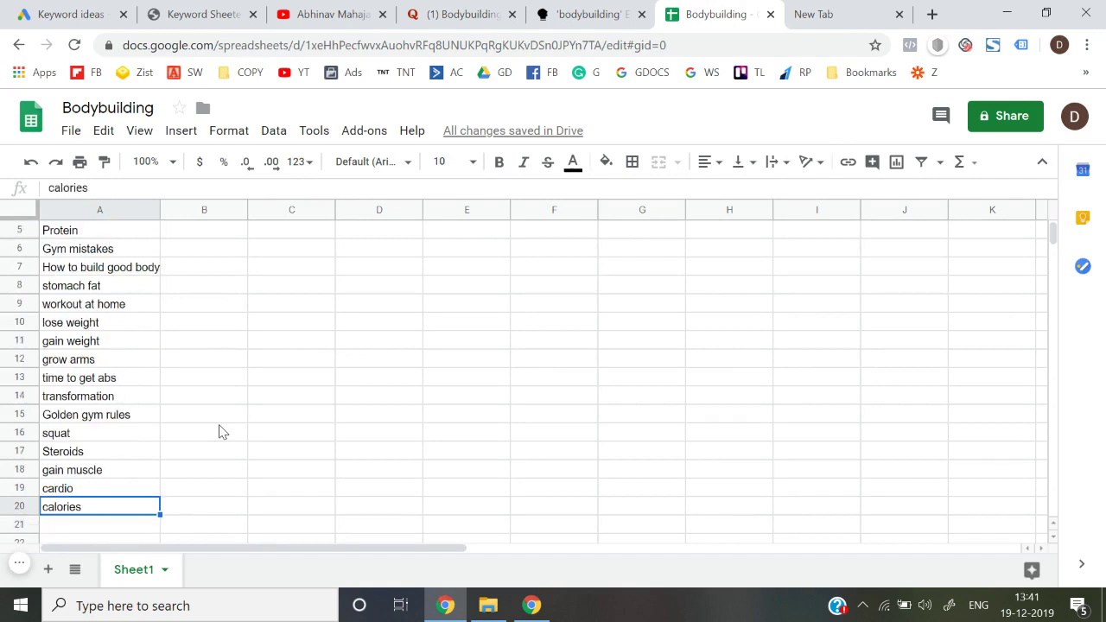
key(ctrl+Up)
key(Down)
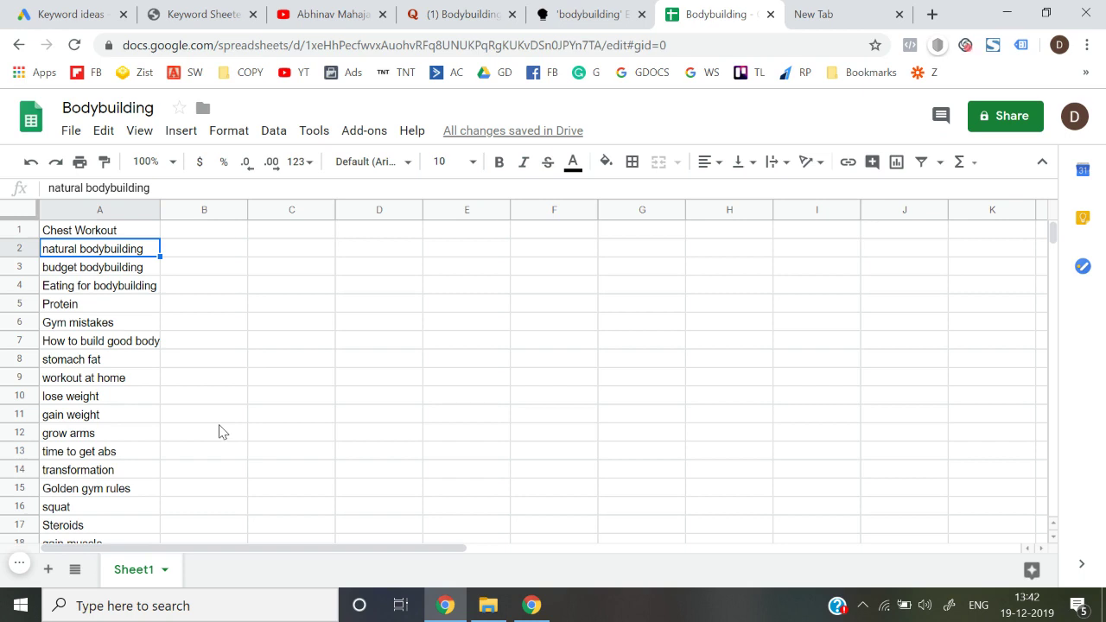
Return to Google Keyword Planner and examine more keyword ideas further down the "bodybuilding workouts" results
click(122, 5)
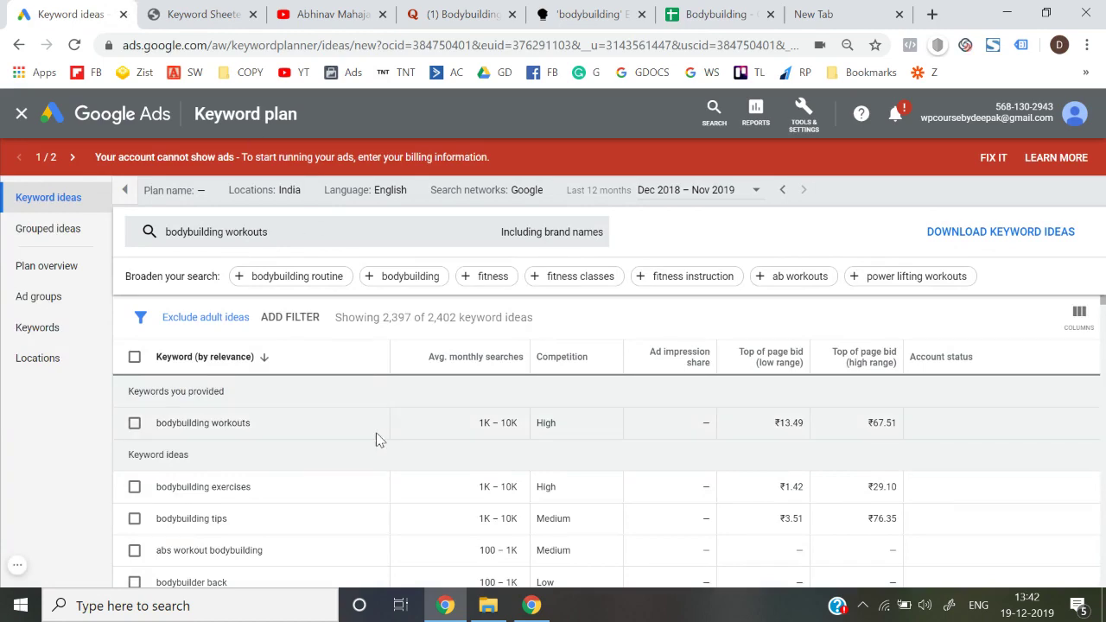
scroll(377, 441, down, 10)
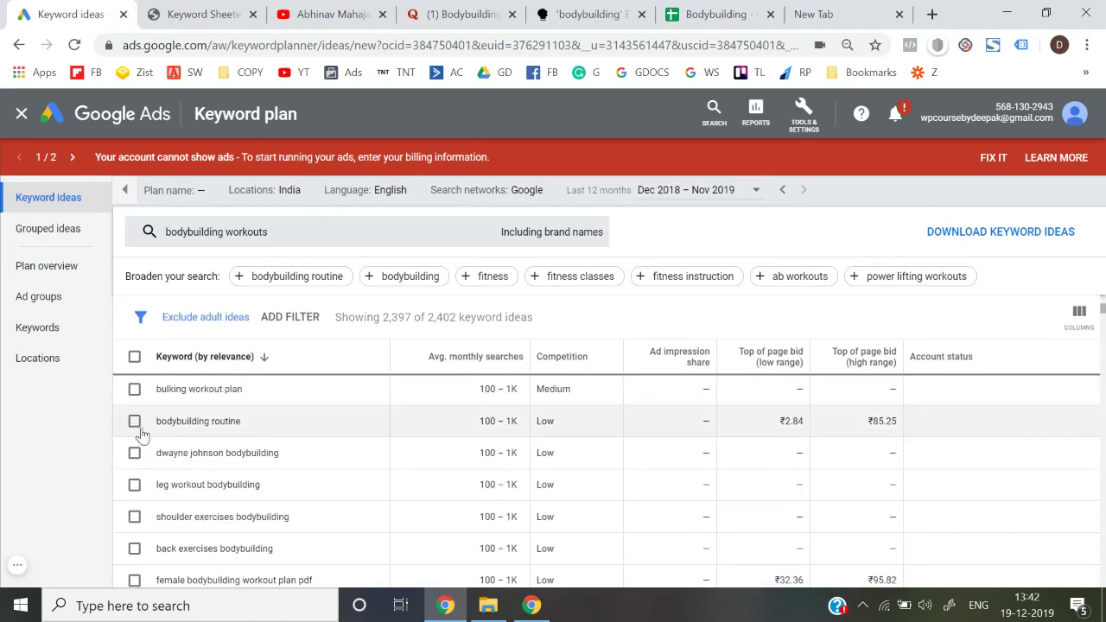
scroll(136, 423, down, 2)
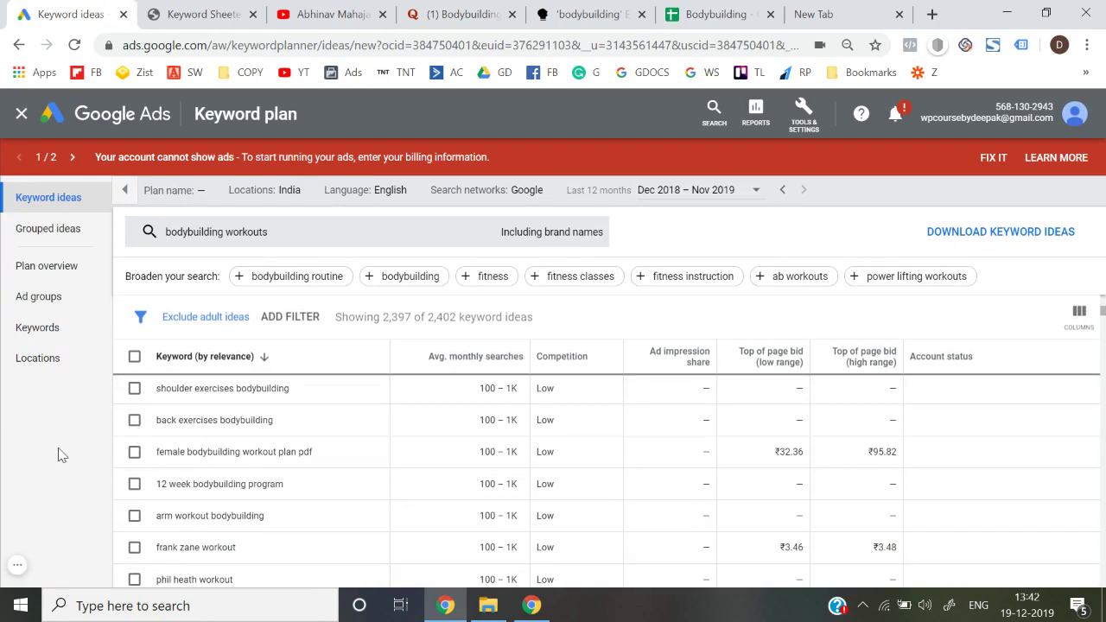